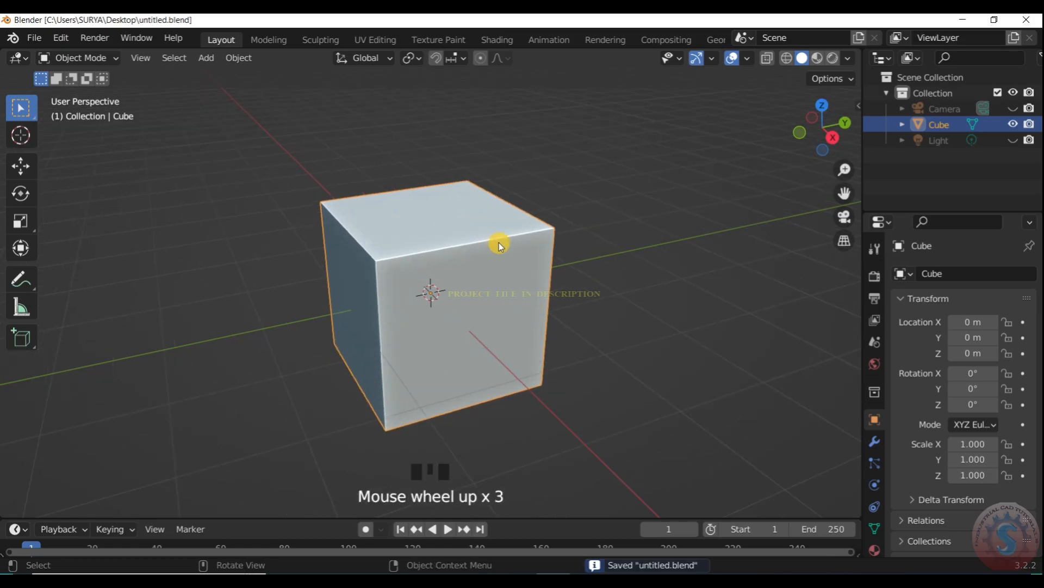
# - Delete the default cube and snap the 3D cursor to the world origin
pyautogui.press('Delete')
pyautogui.hotkey('shift', 's')
pyautogui.press('1')
# - Add a cylinder mesh with 64 vertices
pyautogui.hotkey('shift', 'a')
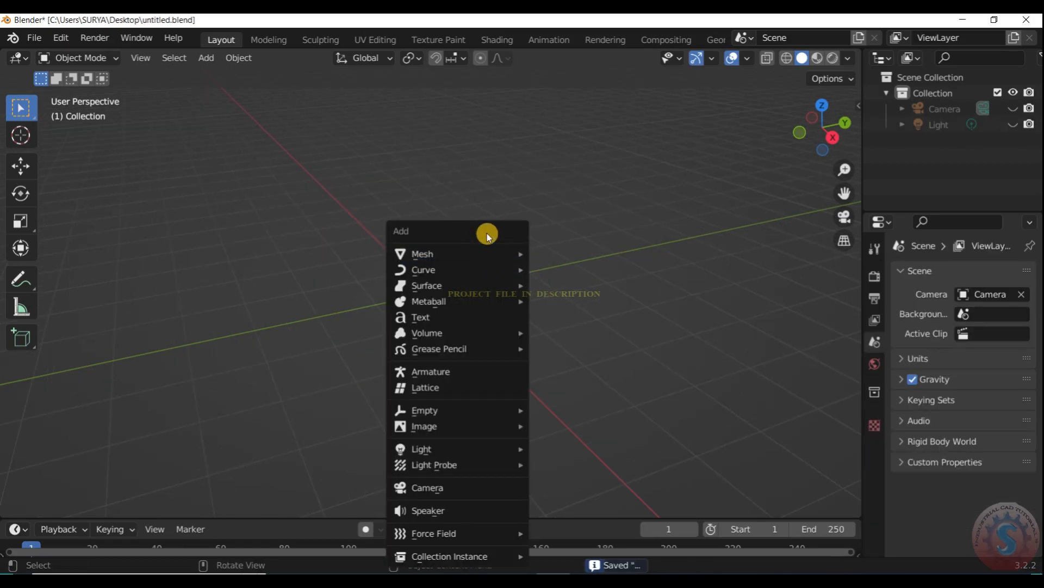
pyautogui.hotkey('shift', 'a')
pyautogui.moveTo(333, 124)
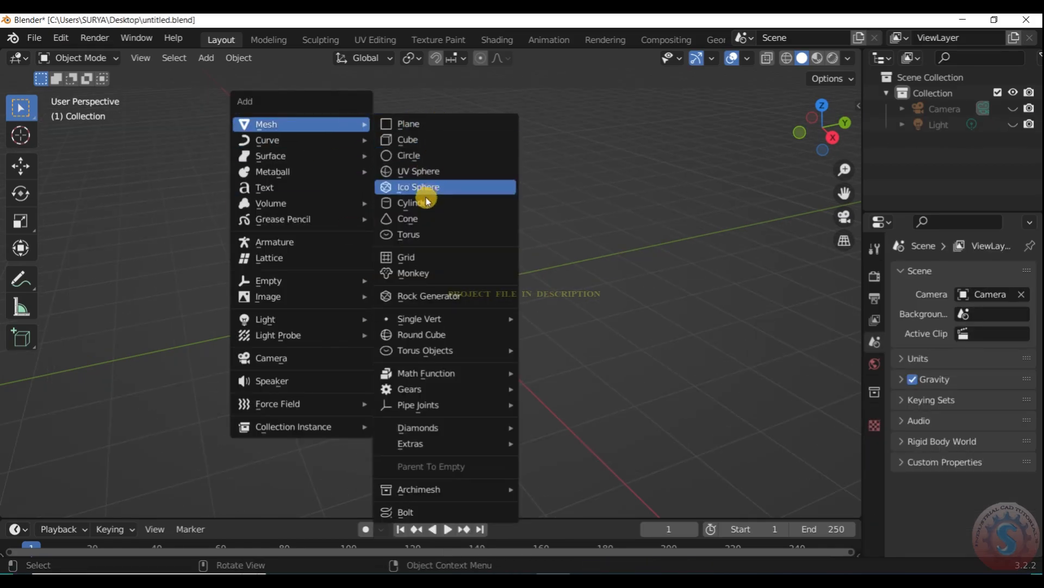
pyautogui.click(416, 202)
pyautogui.click(110, 500)
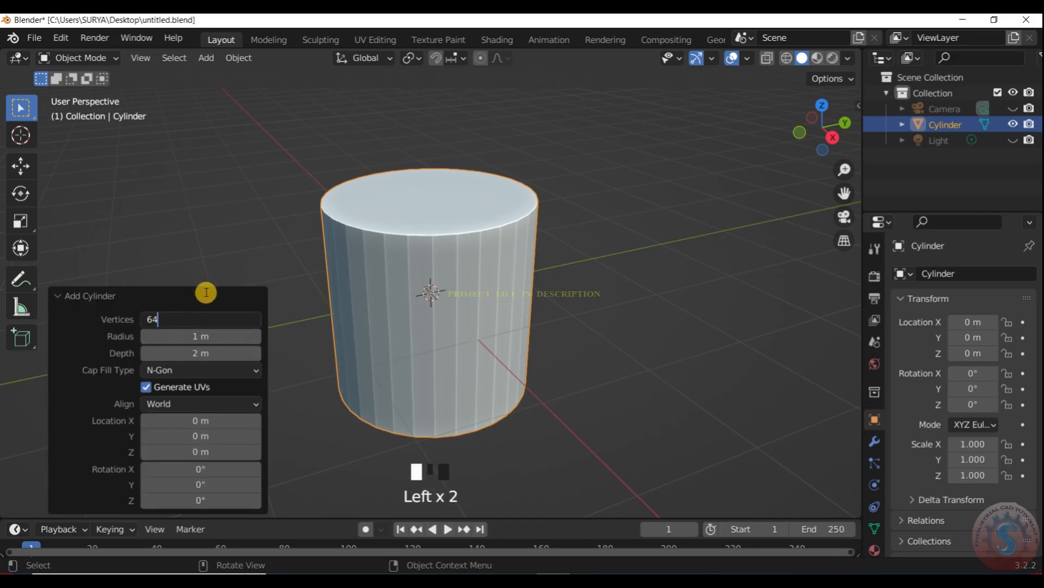
pyautogui.press('Return')
pyautogui.scroll(-3, 490, 240)
pyautogui.scroll(3, 490, 240)
# - Flatten the cylinder along the Z axis to a scale of about 0.417
pyautogui.click(79, 57)
pyautogui.click(87, 92)
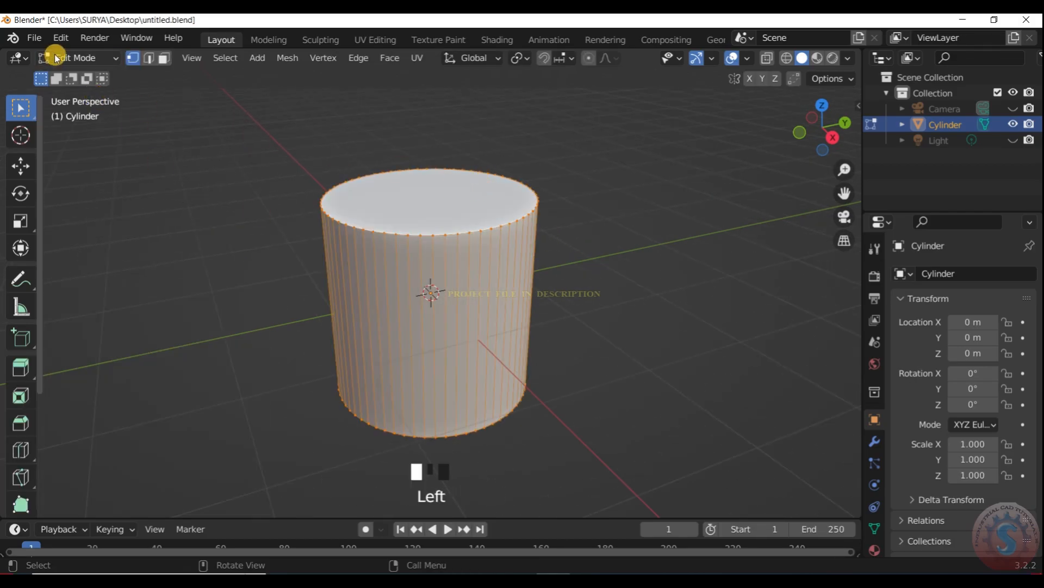
pyautogui.click(55, 56)
pyautogui.click(87, 76)
pyautogui.press('s')
pyautogui.press('z')
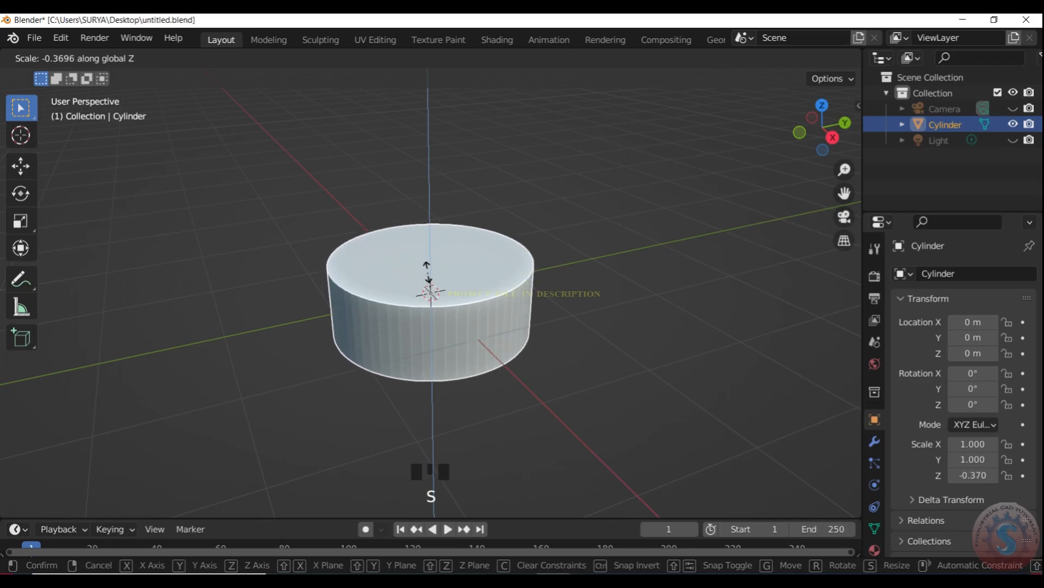
pyautogui.click(428, 268)
# - Scale the cylinder's top face inward in Edit Mode to taper the body into a truncated cone, and return to Object Mode
pyautogui.click(109, 57)
pyautogui.click(87, 91)
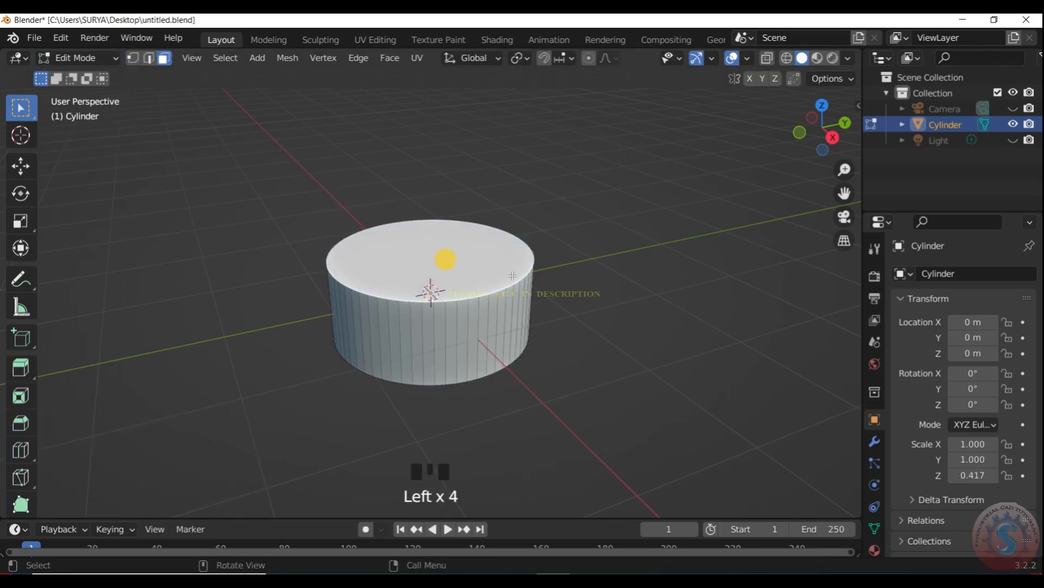
pyautogui.press('s')
pyautogui.click(463, 275)
pyautogui.click(79, 58)
pyautogui.click(87, 76)
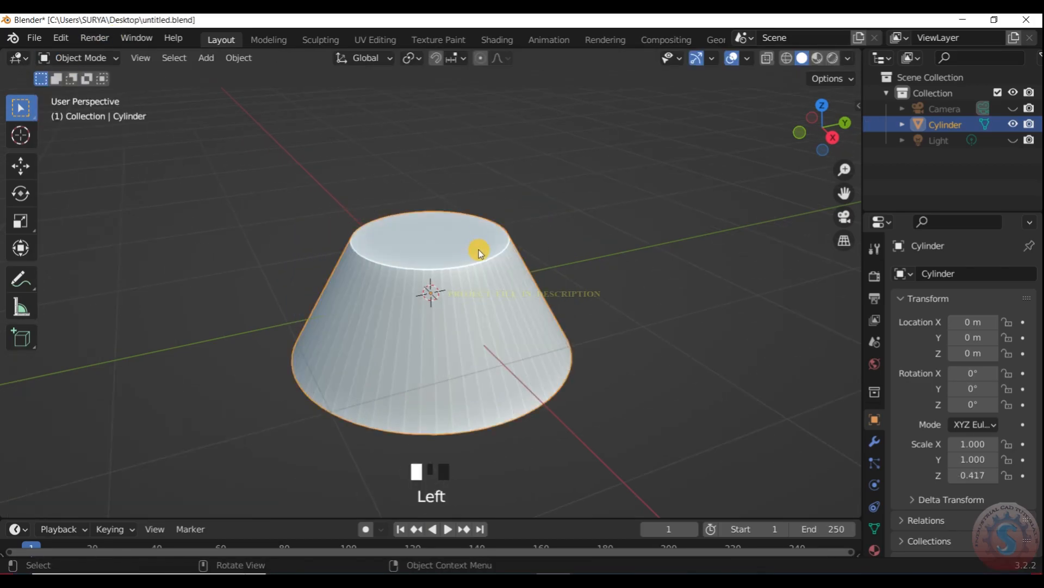
# - Flatten the tapered body further along the Z axis to a scale of about 0.2
pyautogui.press('s')
pyautogui.press('z')
pyautogui.click(438, 263)
pyautogui.click(702, 153)
pyautogui.scroll(-2, 702, 153)
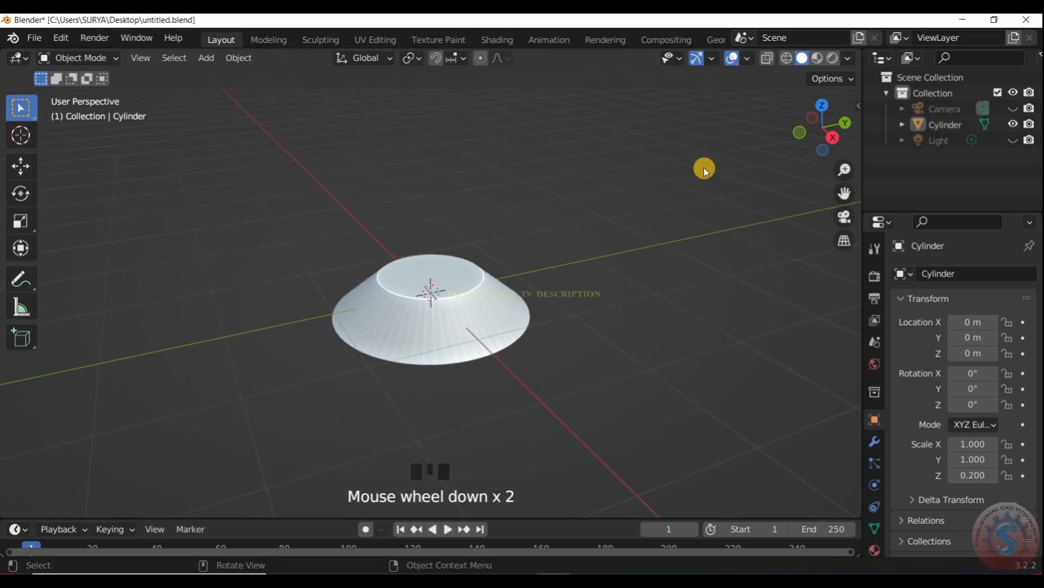
pyautogui.scroll(4, 702, 153)
pyautogui.moveTo(834, 135)
pyautogui.mouseDown()
pyautogui.moveTo(818, 90)
pyautogui.moveTo(836, 137)
pyautogui.mouseUp()
pyautogui.scroll(-3, 604, 189)
pyautogui.scroll(1, 604, 189)
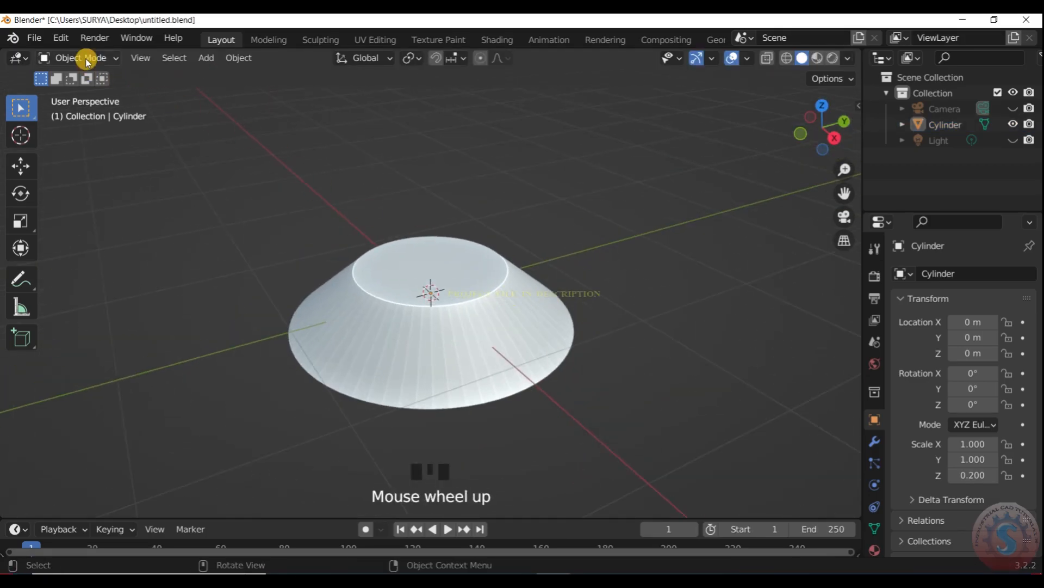
# - Inset the cone's top face in Edit Mode and extrude the inner face about 0.82 m downward
pyautogui.click(87, 58)
pyautogui.click(89, 89)
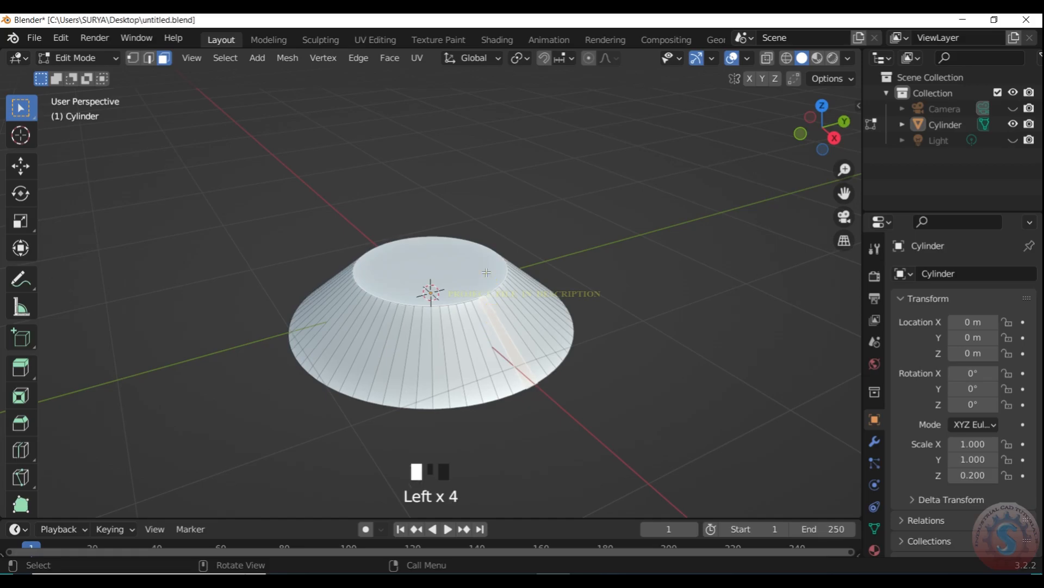
pyautogui.scroll(3, 493, 267)
pyautogui.click(480, 270)
pyautogui.press('e')
pyautogui.click(485, 436)
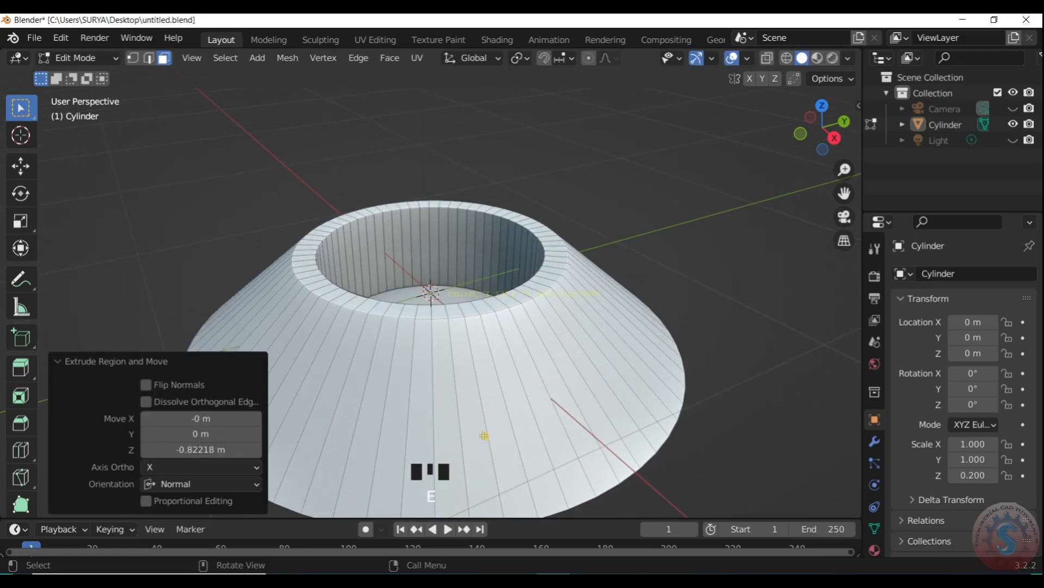
# - Delete the end face of the extruded tube and the large bottom face of the cone
pyautogui.scroll(-4, 486, 434)
pyautogui.click(830, 137)
pyautogui.press('KP_7')
pyautogui.press('KP_3')
pyautogui.scroll(1, 653, 224)
pyautogui.moveTo(822, 133); pyautogui.dragTo(812, 38)
pyautogui.press('x')
pyautogui.hotkey('ctrl', 'z')
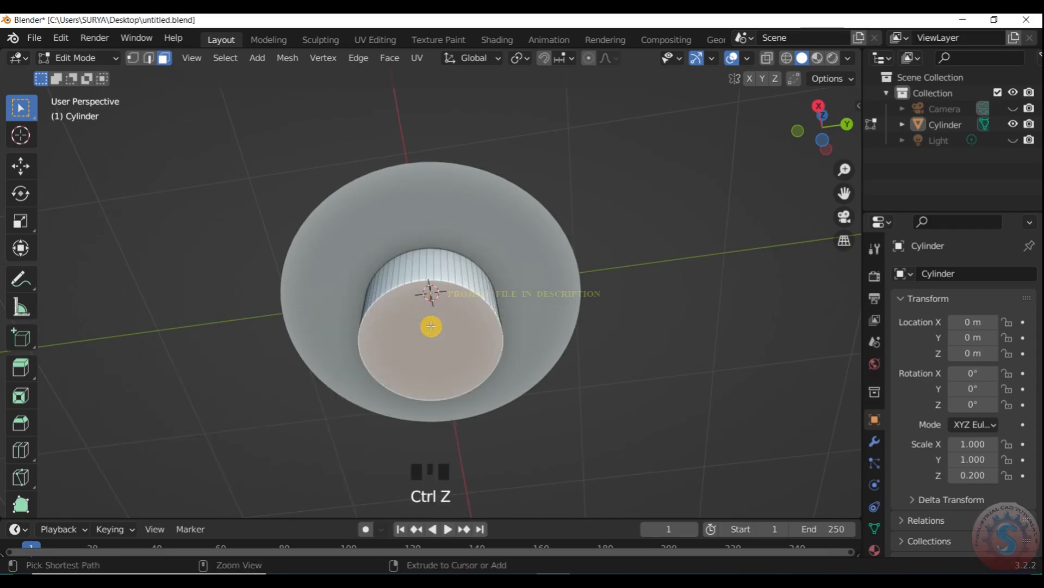
pyautogui.press('x')
pyautogui.click(438, 377)
pyautogui.press('x')
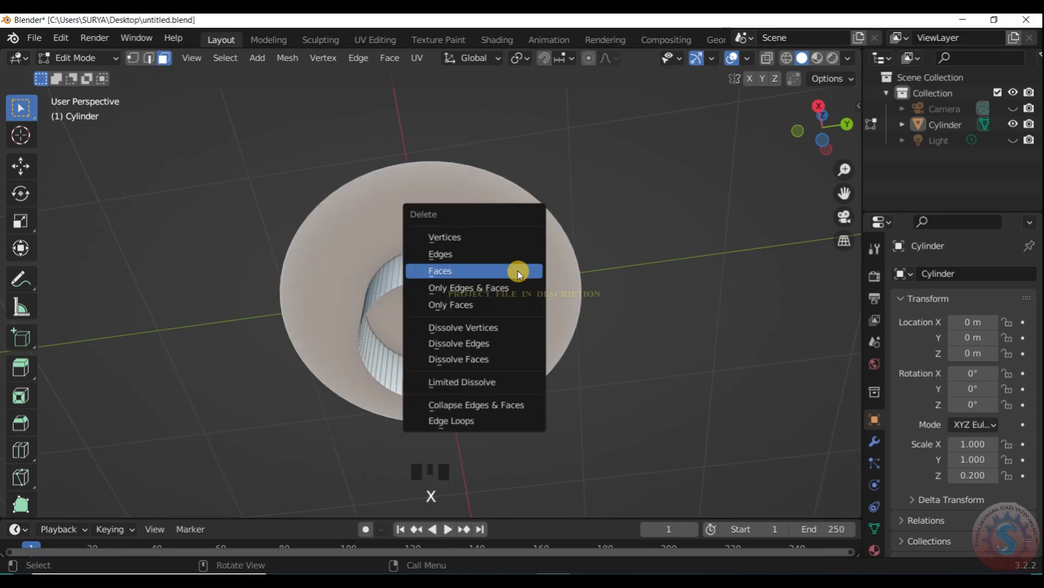
pyautogui.click(518, 271)
pyautogui.moveTo(814, 115)
pyautogui.mouseDown()
pyautogui.moveTo(810, 204)
pyautogui.moveTo(803, 163)
pyautogui.mouseUp()
# - In wireframe side view, move the tube's lower vertices up about 0.44 m along Z, close to the cone's base level
pyautogui.press('z')
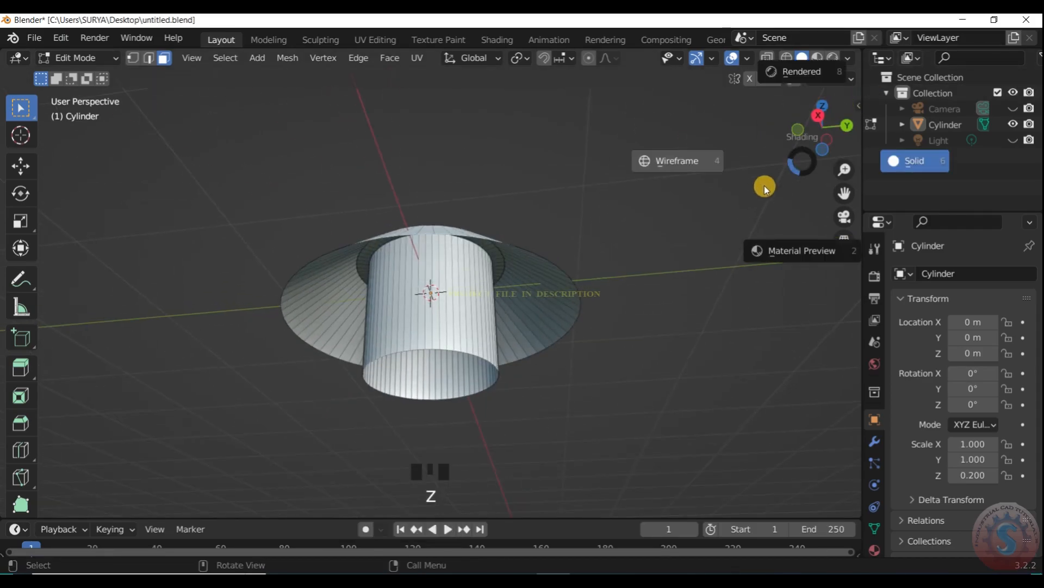
pyautogui.click(649, 192)
pyautogui.press('KP_3')
pyautogui.scroll(3, 424, 405)
pyautogui.moveTo(234, 426); pyautogui.dragTo(582, 462)
pyautogui.press('g')
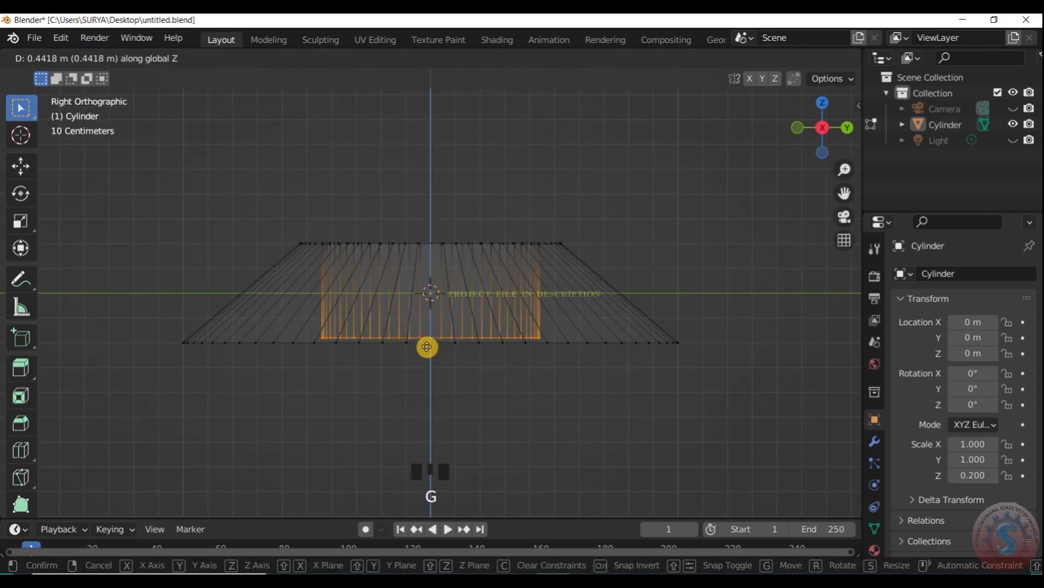
pyautogui.click(425, 351)
pyautogui.scroll(-4, 427, 350)
pyautogui.click(598, 307)
# - Return to Object Mode with solid shading and view the underside
pyautogui.moveTo(832, 157); pyautogui.dragTo(825, 69)
pyautogui.click(72, 60)
pyautogui.click(85, 75)
pyautogui.click(586, 263)
pyautogui.click(464, 219)
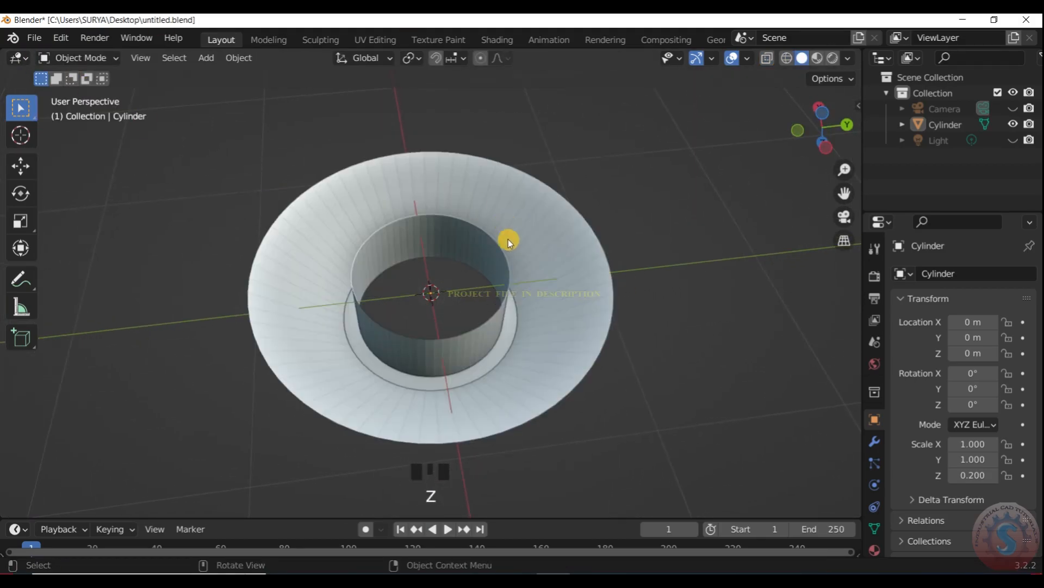
pyautogui.scroll(2, 504, 251)
pyautogui.moveTo(821, 128)
pyautogui.mouseDown()
pyautogui.moveTo(823, 158)
pyautogui.moveTo(823, 98)
pyautogui.moveTo(823, 135)
pyautogui.mouseUp()
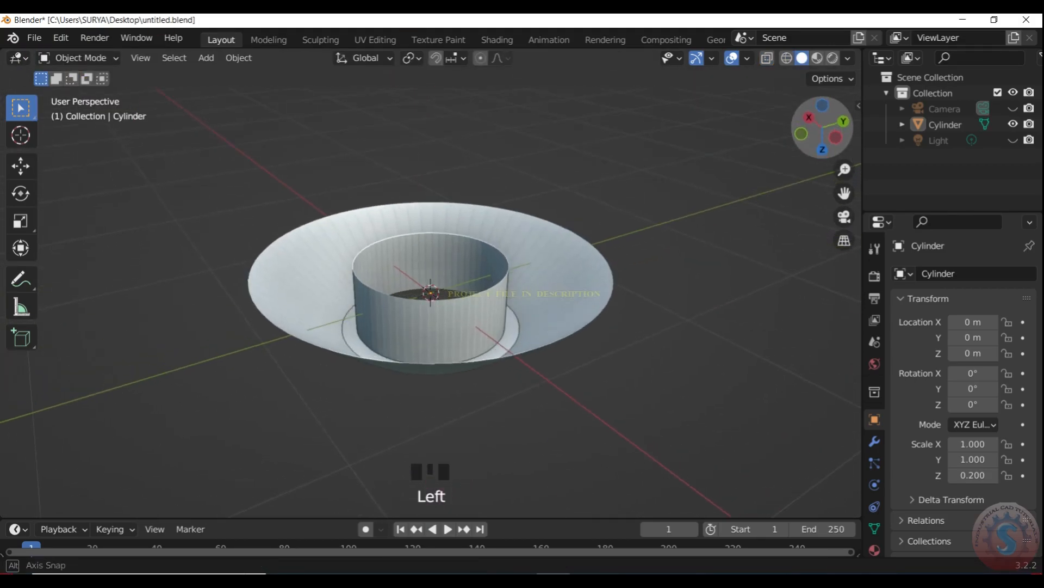
# - In Edit Mode with edge selection, select the bottom edge loops of the outer cone and the inner tube
pyautogui.click(89, 58)
pyautogui.click(100, 95)
pyautogui.click(148, 58)
pyautogui.scroll(2, 509, 290)
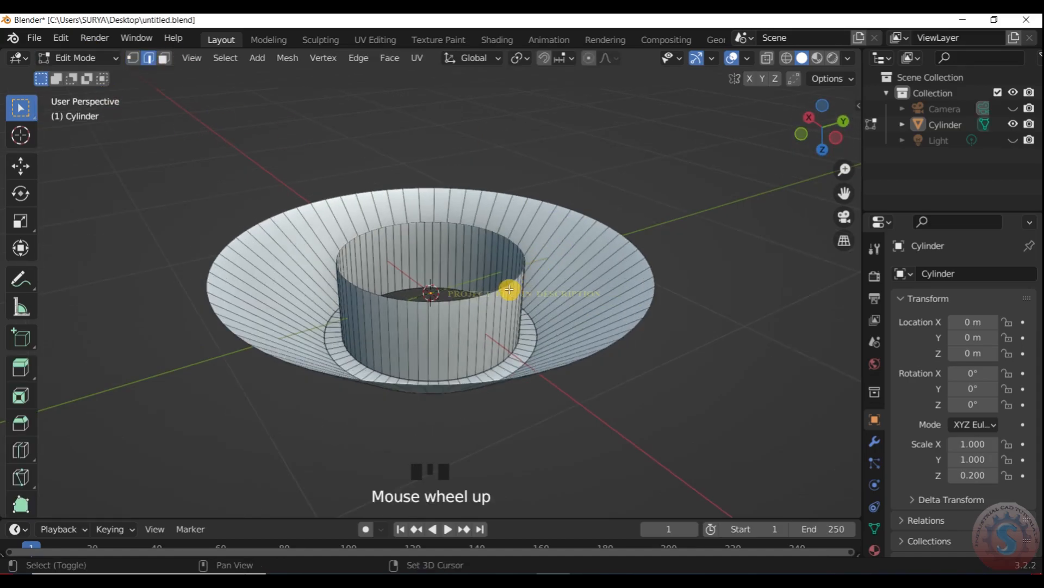
pyautogui.scroll(2, 585, 248)
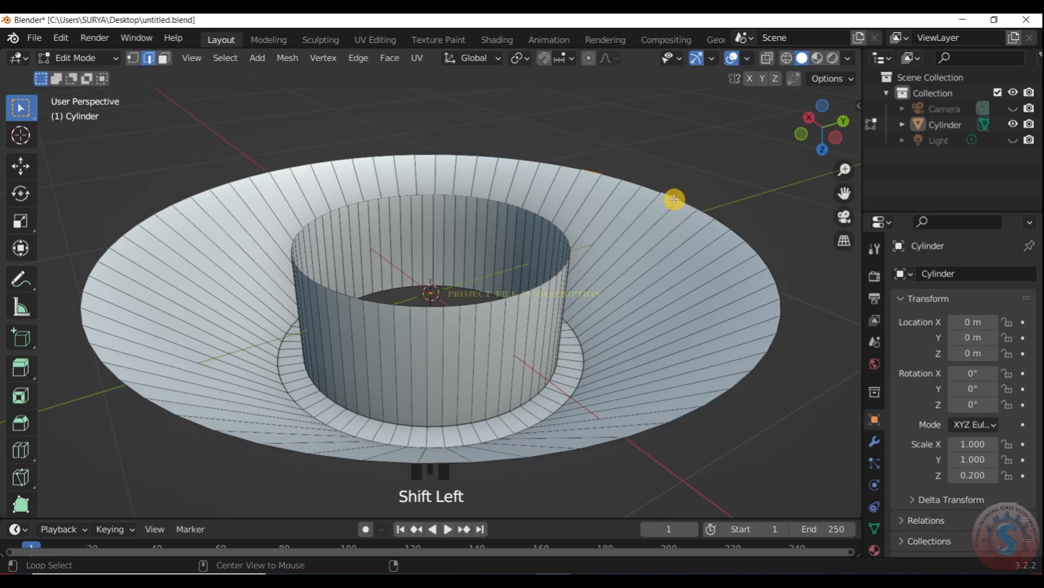
pyautogui.press('f')
pyautogui.hotkey('ctrl', 'z')
pyautogui.press('s')
pyautogui.rightClick(560, 336)
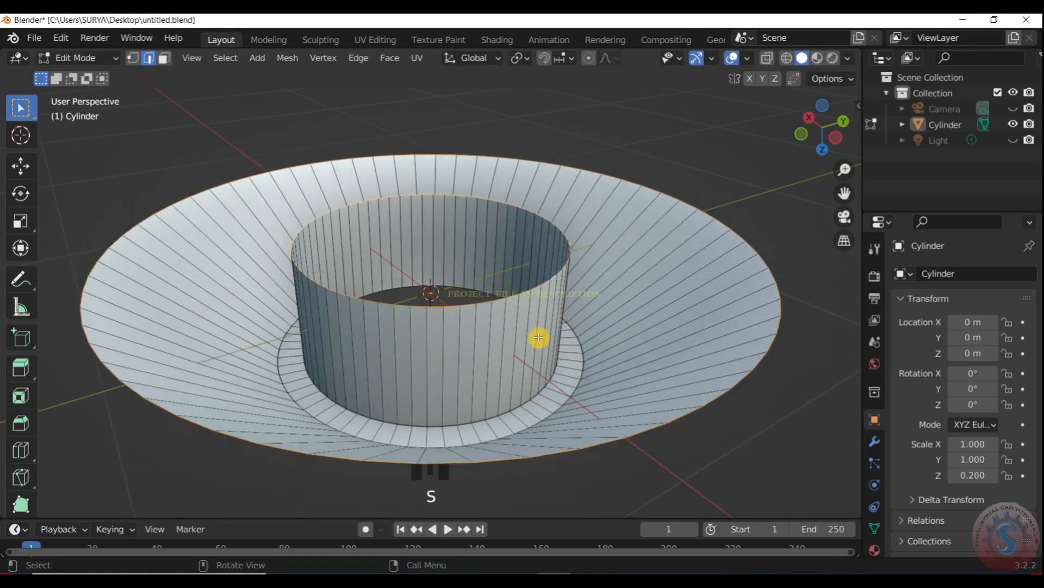
# - Extrude the two selected edge loops and scale them inward to form the underside with a small central hole
pyautogui.scroll(1, 560, 336)
pyautogui.press('e')
pyautogui.press('s')
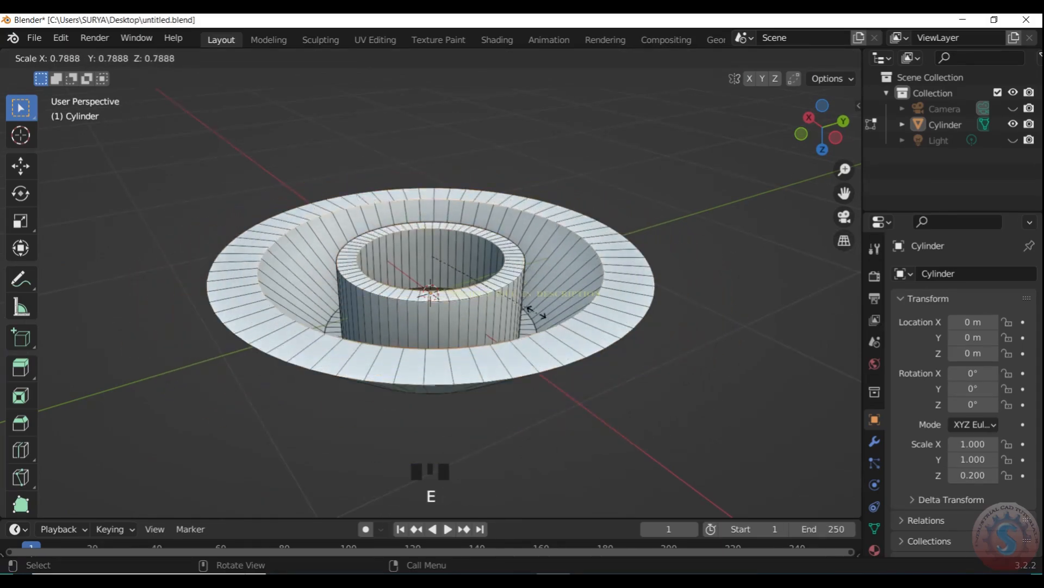
pyautogui.click(489, 281)
pyautogui.click(769, 136)
pyautogui.scroll(2, 783, 132)
pyautogui.moveTo(828, 119)
pyautogui.mouseDown()
pyautogui.moveTo(828, 158)
pyautogui.moveTo(823, 112)
pyautogui.moveTo(725, 98)
pyautogui.mouseUp()
pyautogui.scroll(-2, 761, 125)
# - Switch to Object Mode and save the file
pyautogui.click(73, 59)
pyautogui.click(82, 76)
pyautogui.scroll(-2, 660, 174)
pyautogui.hotkey('ctrl', 's')
# - Return to Edit Mode and add loop cuts around the cone's outer sloped wall
pyautogui.click(73, 58)
pyautogui.click(82, 110)
pyautogui.click(73, 58)
pyautogui.click(81, 93)
pyautogui.scroll(2, 524, 346)
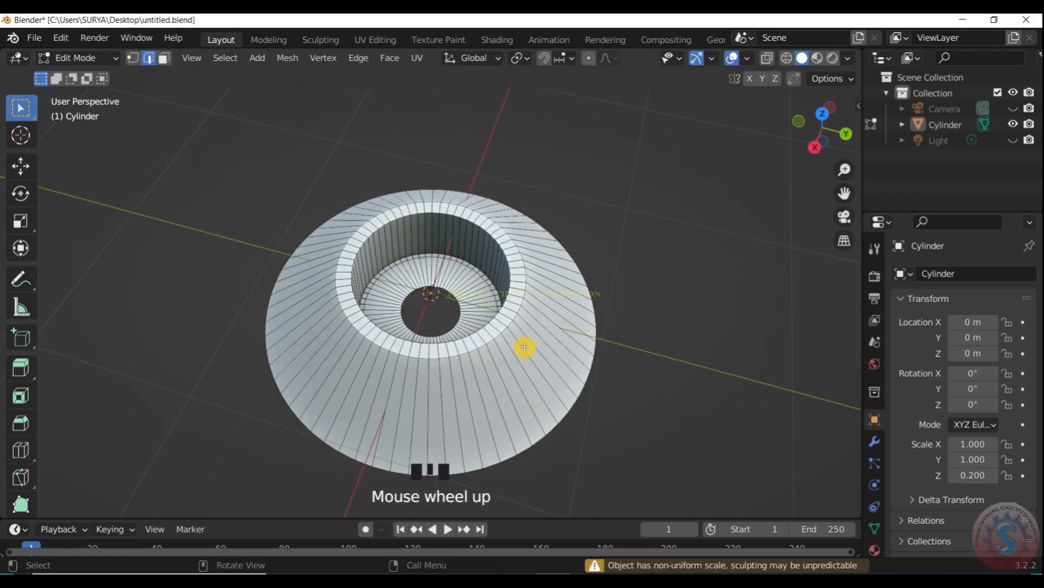
pyautogui.scroll(2, 550, 332)
pyautogui.click(550, 331)
pyautogui.click(632, 210)
# - Examine the cone from several angles and in Object Mode
pyautogui.scroll(2, 634, 209)
pyautogui.moveTo(814, 133); pyautogui.dragTo(663, 153)
pyautogui.scroll(-2, 814, 133)
pyautogui.scroll(2, 578, 286)
pyautogui.scroll(-2, 579, 287)
pyautogui.click(73, 58)
pyautogui.click(81, 76)
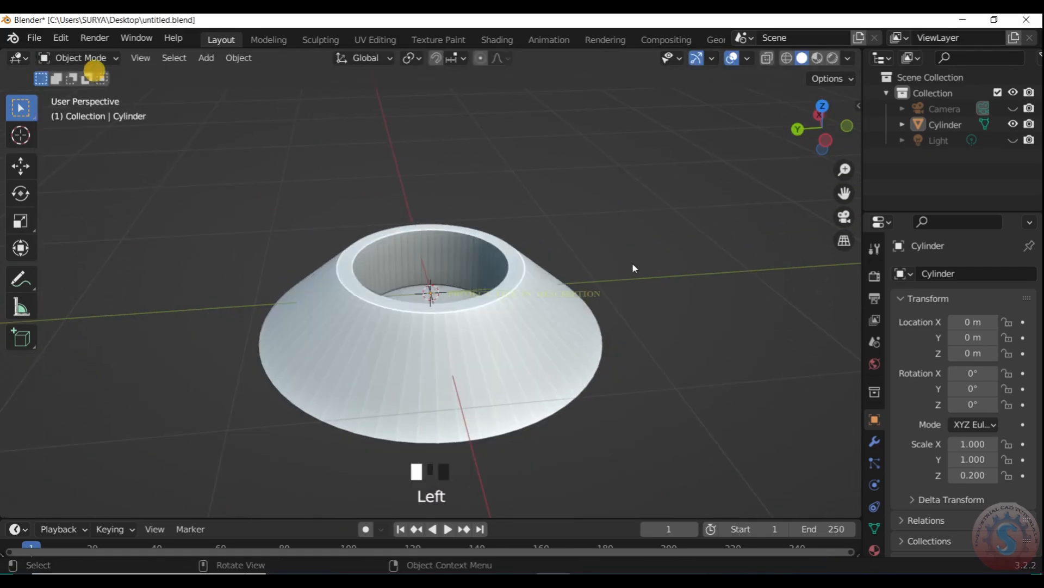
pyautogui.scroll(-2, 586, 282)
# - Add loop cuts around the inside of the central recess in Edit Mode
pyautogui.click(87, 60)
pyautogui.click(81, 93)
pyautogui.scroll(3, 537, 358)
pyautogui.moveTo(823, 99); pyautogui.dragTo(874, 105)
pyautogui.scroll(1, 477, 289)
pyautogui.moveTo(806, 125); pyautogui.dragTo(832, 82)
pyautogui.scroll(-1, 483, 271)
pyautogui.doubleClick(483, 271)
pyautogui.click(585, 130)
# - Add four evenly spaced loop cuts to the underside between the outer edge and the recess
pyautogui.scroll(-1, 841, 131)
pyautogui.moveTo(842, 131); pyautogui.dragTo(827, 97)
pyautogui.scroll(1, 595, 270)
pyautogui.click(594, 271)
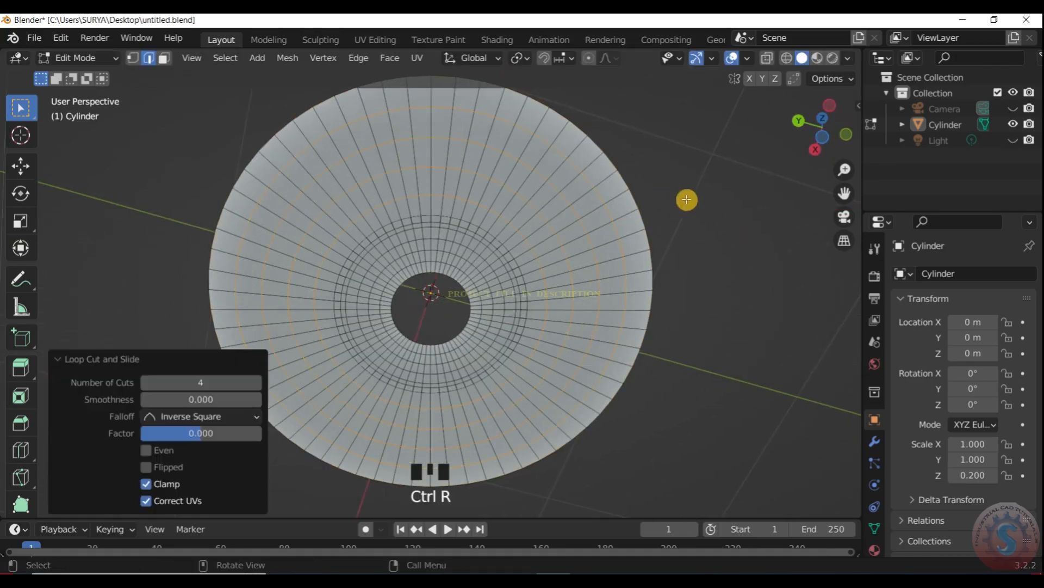
pyautogui.rightClick(671, 212)
pyautogui.click(675, 210)
# - Examine the cut mesh in the top, side and perspective views
pyautogui.scroll(-2, 816, 161)
pyautogui.moveTo(821, 146); pyautogui.dragTo(855, 249)
pyautogui.press('KP_7')
pyautogui.press('KP_3')
pyautogui.press('KP_7')
pyautogui.scroll(-1, 546, 252)
pyautogui.scroll(1, 549, 251)
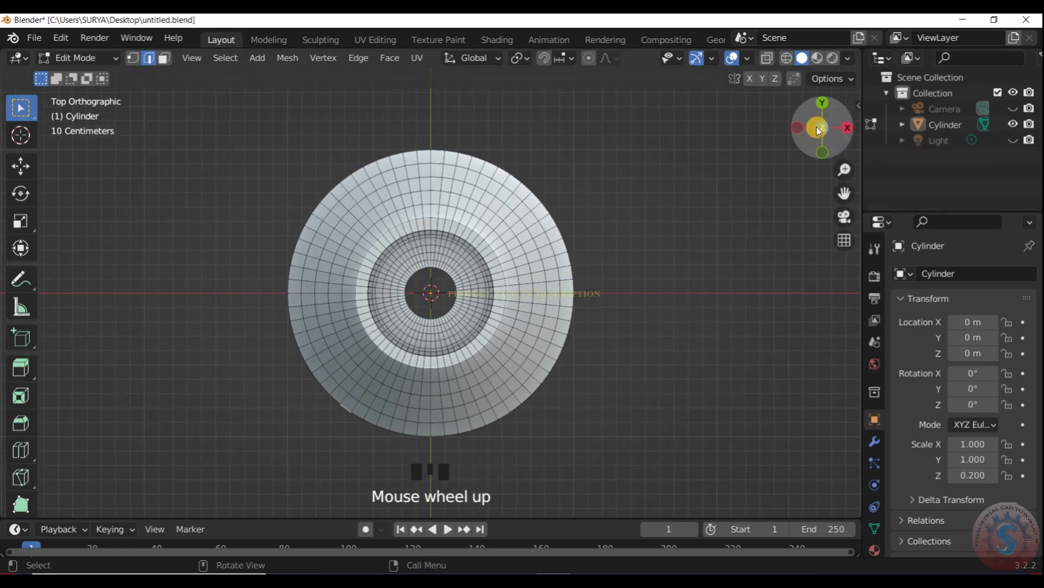
pyautogui.moveTo(818, 128); pyautogui.dragTo(810, 52)
# - Switch to Object Mode and snap the selection to the 3D cursor with Offset
pyautogui.hotkey('shift', 'a')
pyautogui.click(76, 58)
pyautogui.click(76, 76)
pyautogui.hotkey('shift', 's')
pyautogui.click(401, 229)
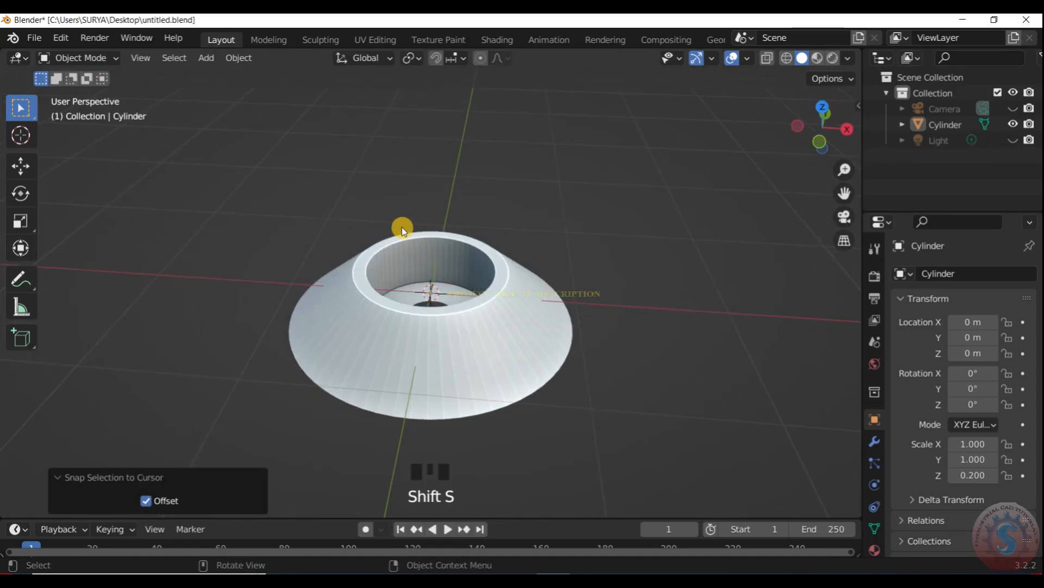
pyautogui.hotkey('shift', 'a')
pyautogui.moveTo(400, 222)
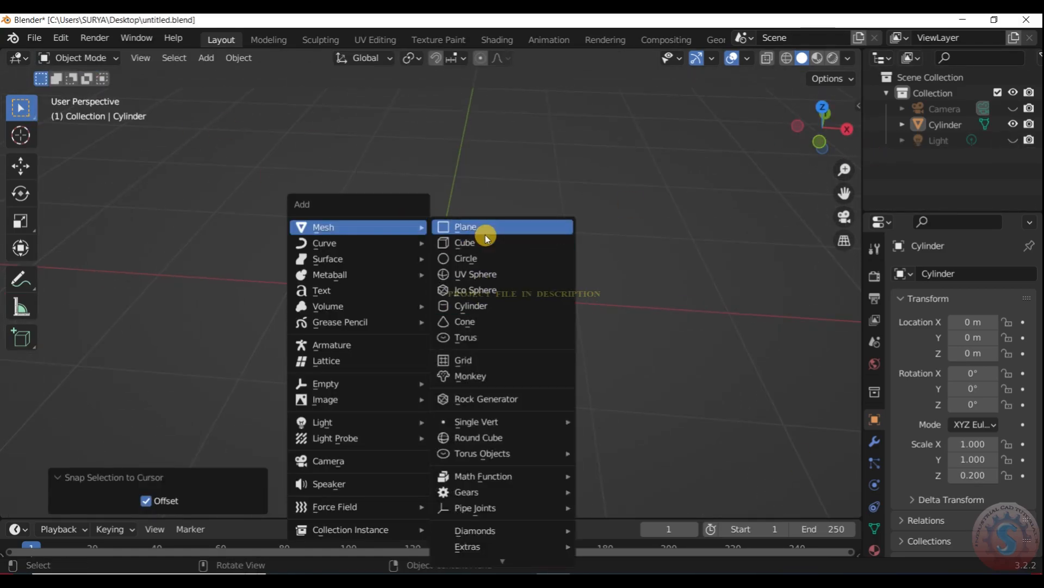
# - Add three evenly spaced loop cuts to the cone's flat top rim in Edit Mode and return to Object Mode
pyautogui.scroll(3, 491, 175)
pyautogui.click(509, 309)
pyautogui.click(76, 58)
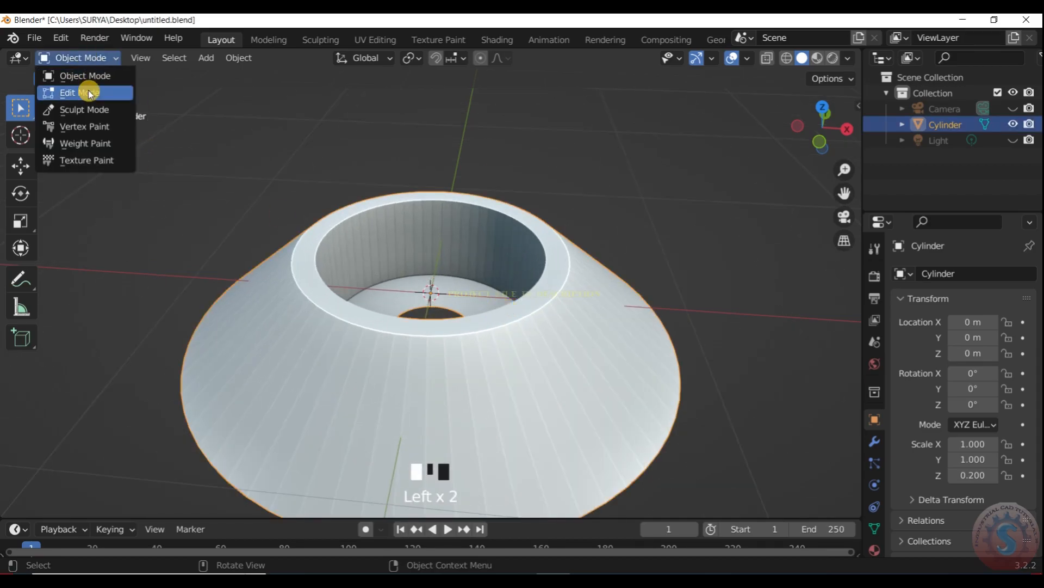
pyautogui.click(84, 92)
pyautogui.scroll(2, 554, 292)
pyautogui.click(574, 292)
pyautogui.rightClick(575, 293)
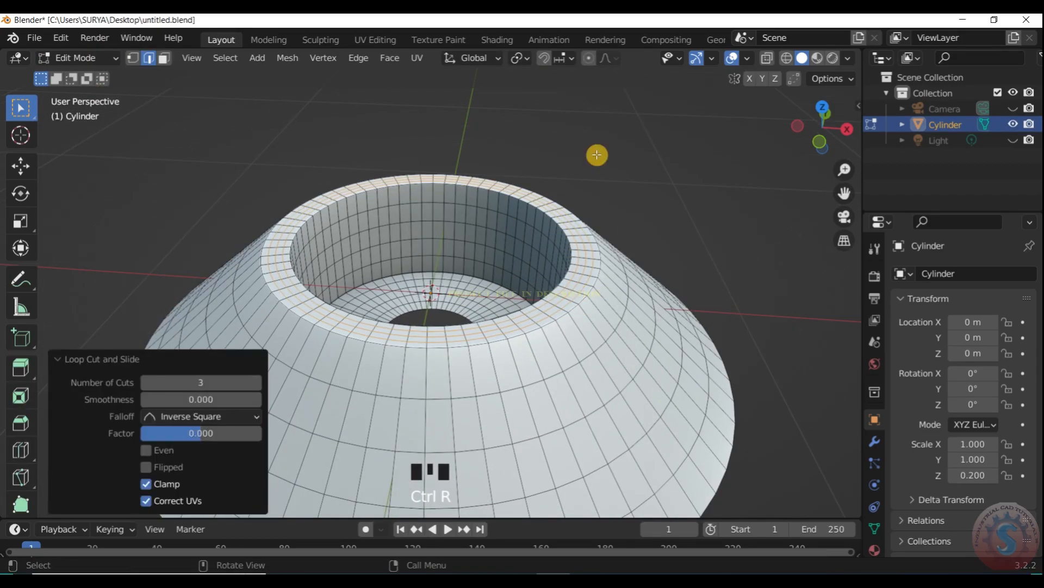
pyautogui.click(597, 155)
pyautogui.scroll(2, 597, 223)
pyautogui.moveTo(826, 129); pyautogui.dragTo(705, 109)
pyautogui.scroll(-4, 430, 294)
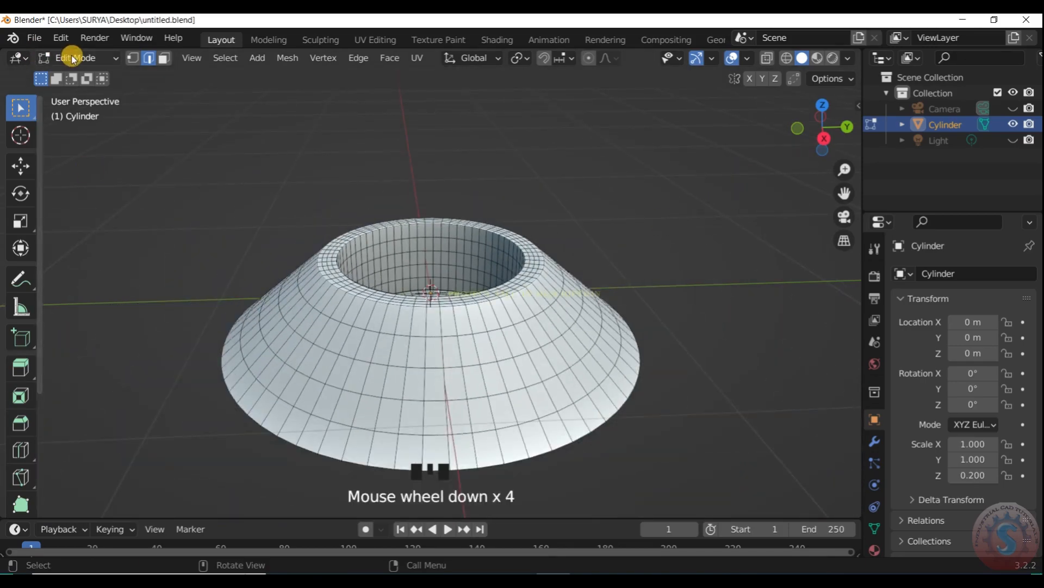
pyautogui.click(76, 57)
pyautogui.click(82, 76)
# - Add a Subdivision Surface modifier to the cone with its viewport level set to 2
pyautogui.click(878, 528)
pyautogui.scroll(-3, 879, 542)
pyautogui.click(878, 510)
pyautogui.click(878, 488)
pyautogui.click(880, 510)
pyautogui.click(878, 490)
pyautogui.click(874, 398)
pyautogui.click(921, 272)
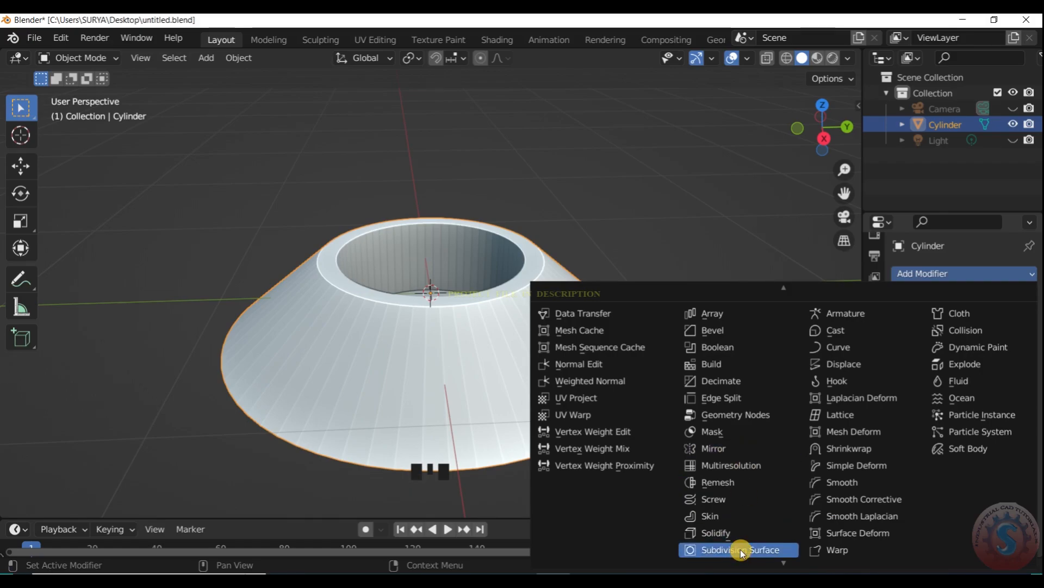
pyautogui.click(744, 550)
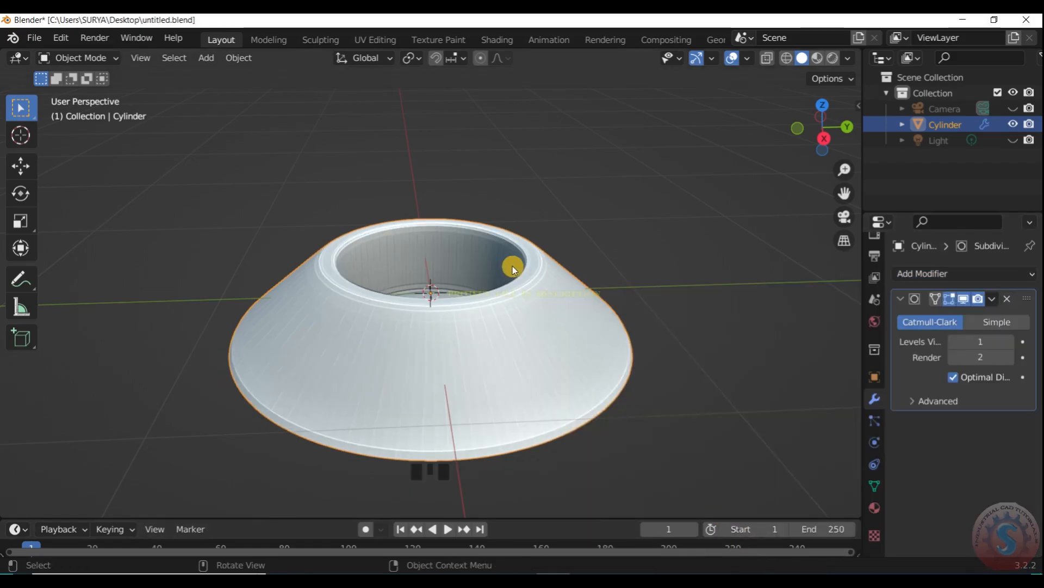
pyautogui.scroll(-2, 654, 276)
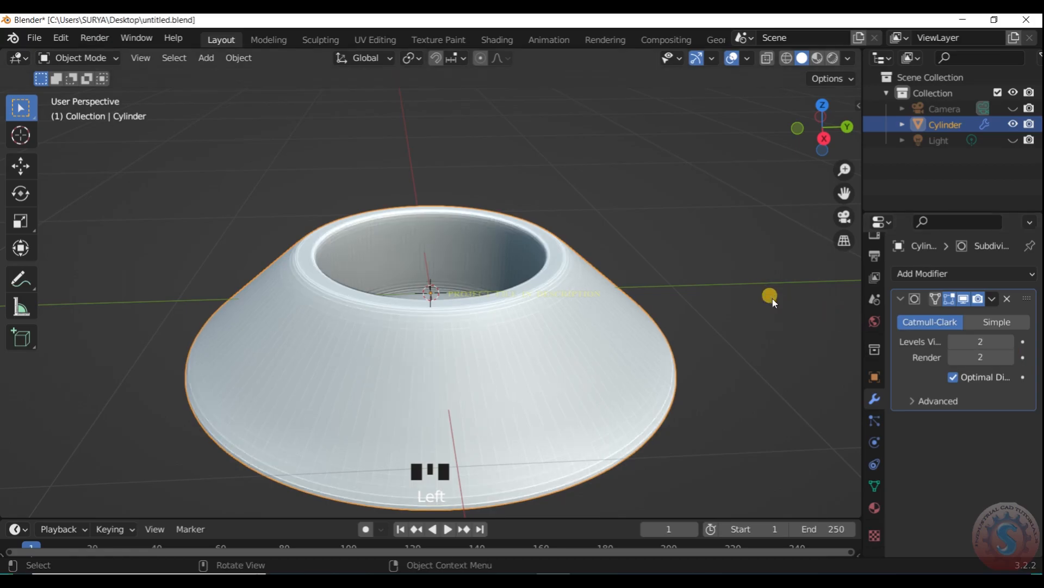
pyautogui.scroll(1, 709, 352)
pyautogui.moveTo(816, 136)
pyautogui.mouseDown()
pyautogui.moveTo(823, 101)
pyautogui.moveTo(818, 139)
pyautogui.mouseUp()
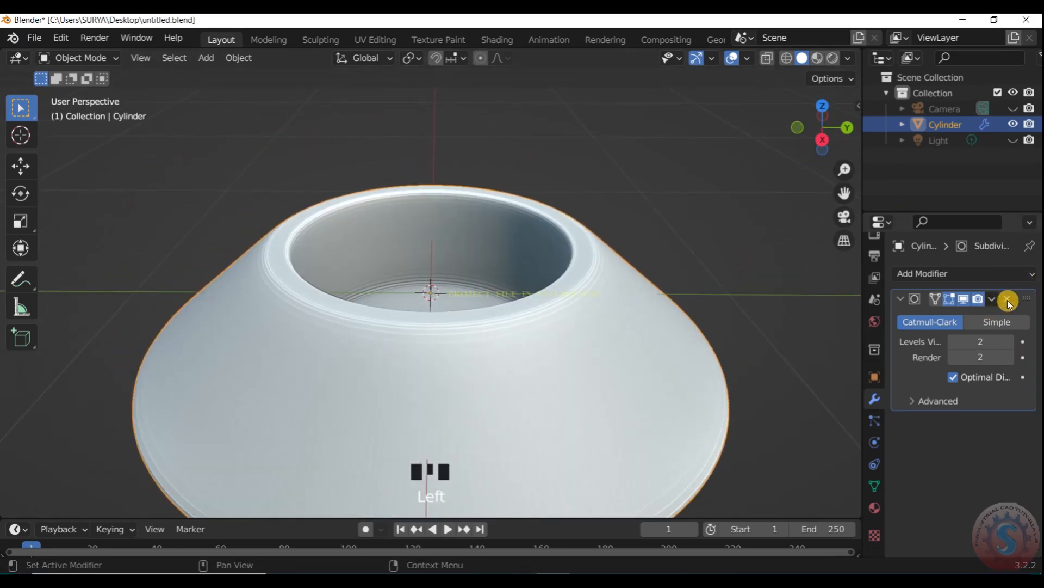
# - Replace the cone's Subdivision Surface modifier with a Bevel modifier, adjust its segments and apply it
pyautogui.click(1007, 299)
pyautogui.scroll(-1, 673, 175)
pyautogui.scroll(-1, 673, 175)
pyautogui.click(933, 274)
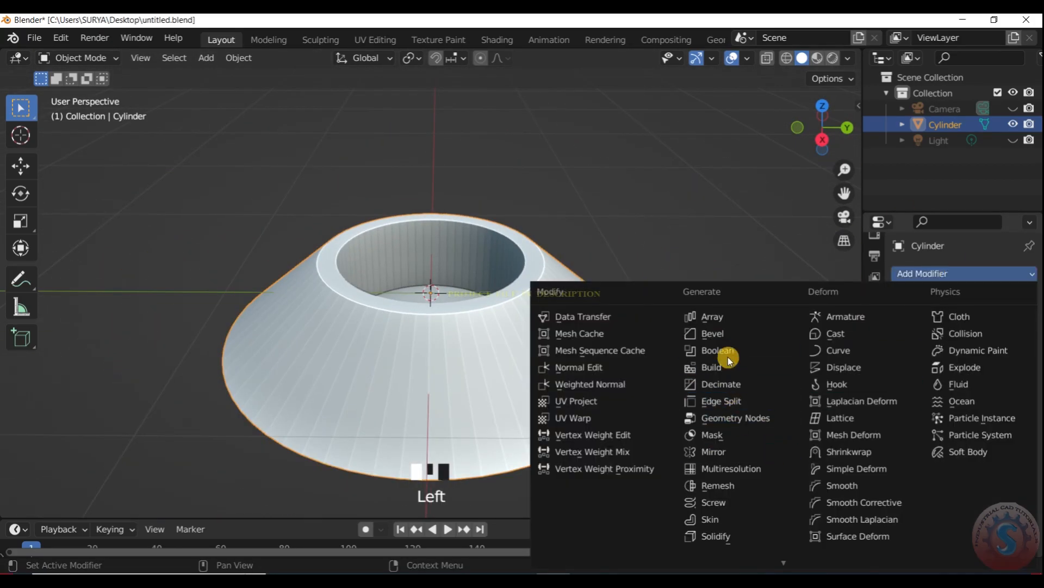
pyautogui.click(714, 333)
pyautogui.click(975, 363)
pyautogui.scroll(2, 772, 159)
pyautogui.moveTo(814, 138)
pyautogui.mouseDown()
pyautogui.moveTo(816, 105)
pyautogui.moveTo(815, 138)
pyautogui.mouseUp()
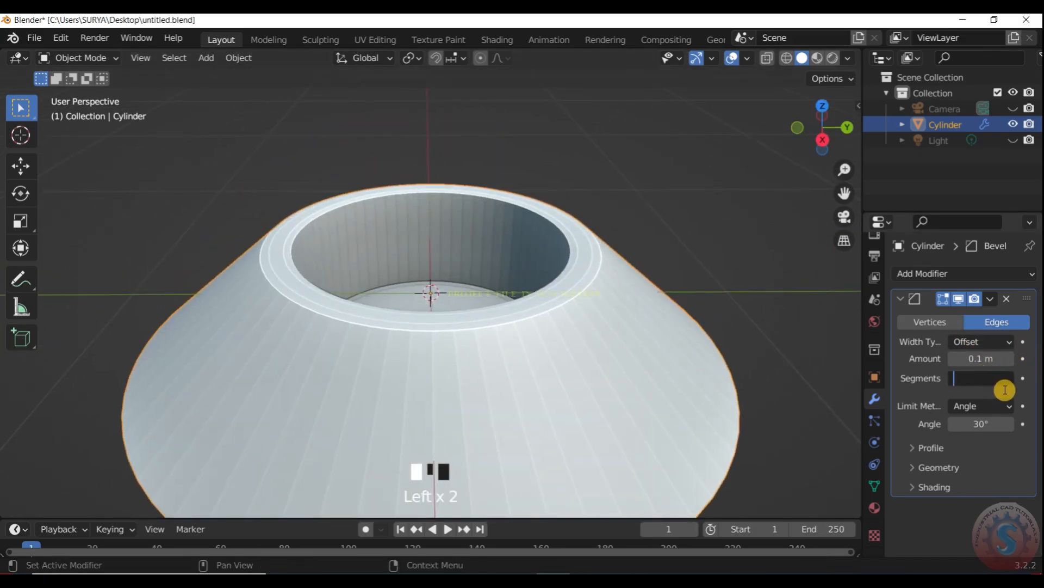
pyautogui.moveTo(858, 103); pyautogui.dragTo(823, 150)
pyautogui.click(889, 303)
pyautogui.click(746, 175)
# - Examine the beveled cone mesh in Edit Mode from several views and return to Object Mode
pyautogui.click(79, 57)
pyautogui.click(98, 98)
pyautogui.click(79, 58)
pyautogui.click(84, 74)
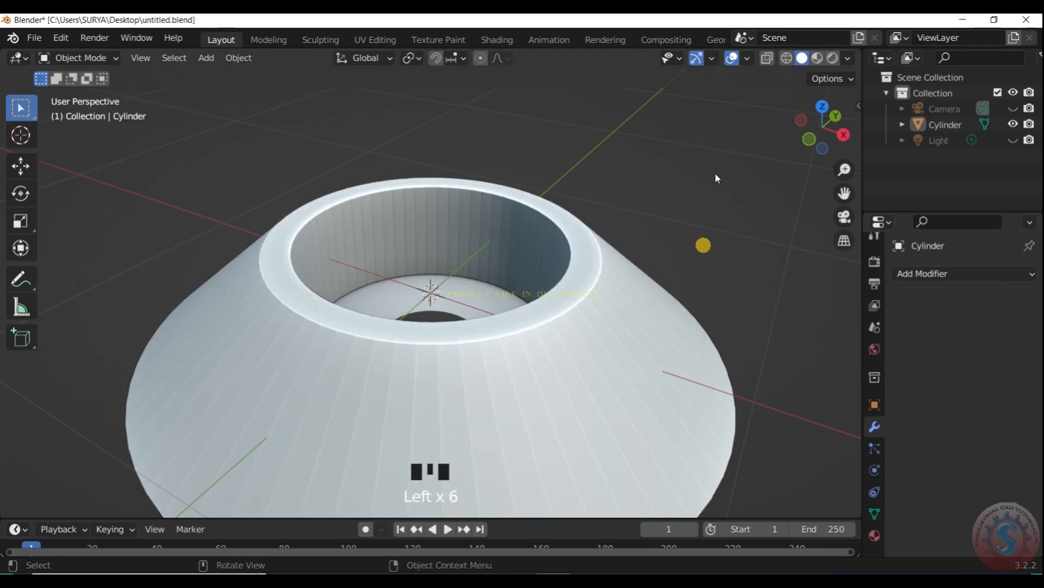
pyautogui.click(70, 58)
pyautogui.click(82, 95)
pyautogui.scroll(2, 465, 219)
pyautogui.moveTo(825, 128); pyautogui.dragTo(781, 170)
pyautogui.scroll(5, 687, 212)
pyautogui.scroll(-8, 720, 278)
pyautogui.moveTo(822, 136); pyautogui.dragTo(829, 190)
pyautogui.scroll(1, 598, 246)
pyautogui.press('KP_7')
pyautogui.press('KP_3')
pyautogui.click(76, 58)
pyautogui.click(90, 77)
# - Apply Shade Smooth to the cone and enable Auto Smooth in its normals settings
pyautogui.rightClick(538, 326)
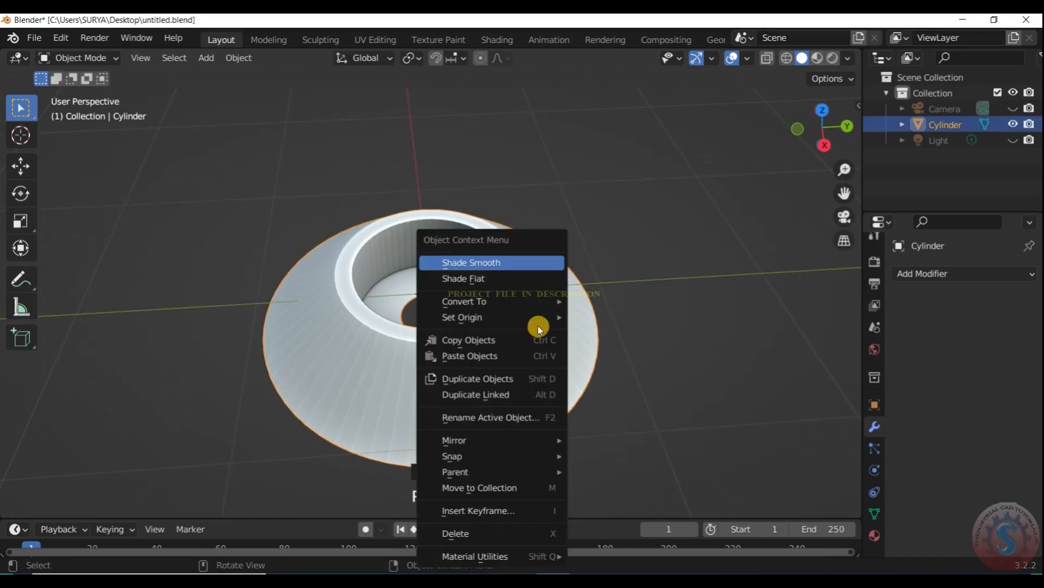
pyautogui.click(513, 262)
pyautogui.click(876, 515)
pyautogui.scroll(-4, 925, 479)
pyautogui.click(925, 483)
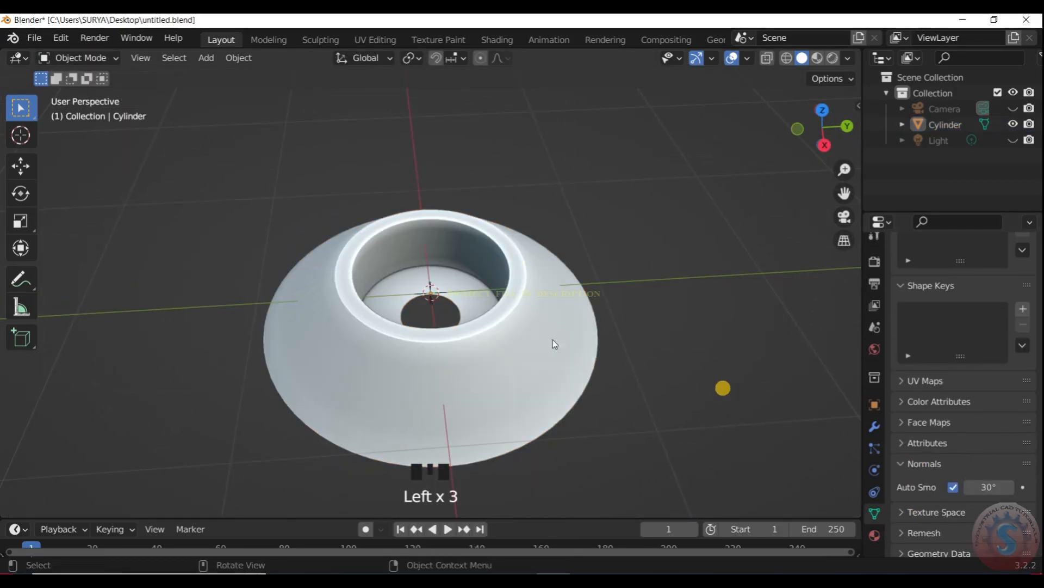
# - Add a Subdivision Surface modifier to the cone with viewport level 2 and save the file
pyautogui.click(874, 427)
pyautogui.click(925, 273)
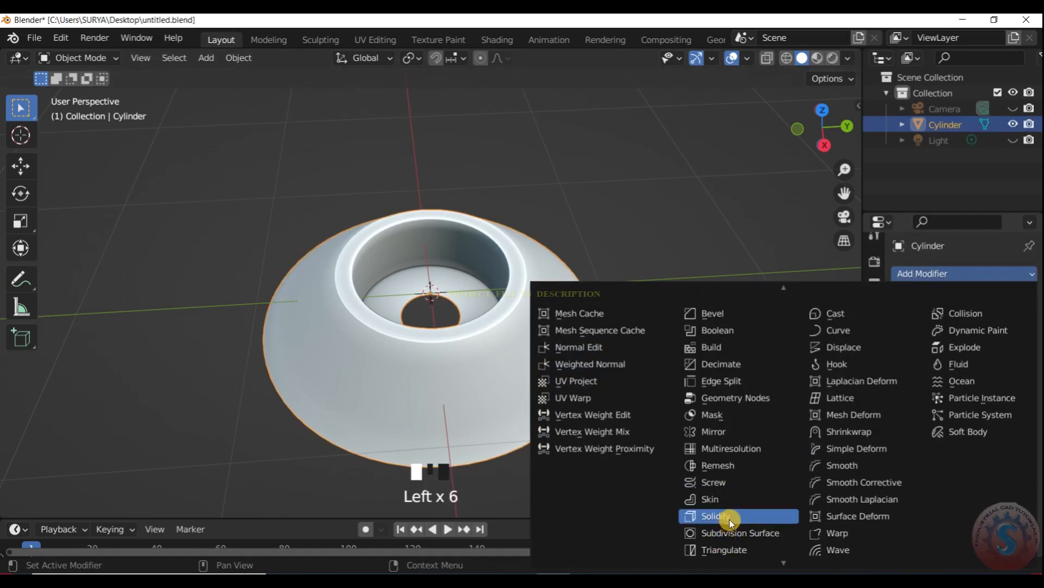
pyautogui.click(729, 522)
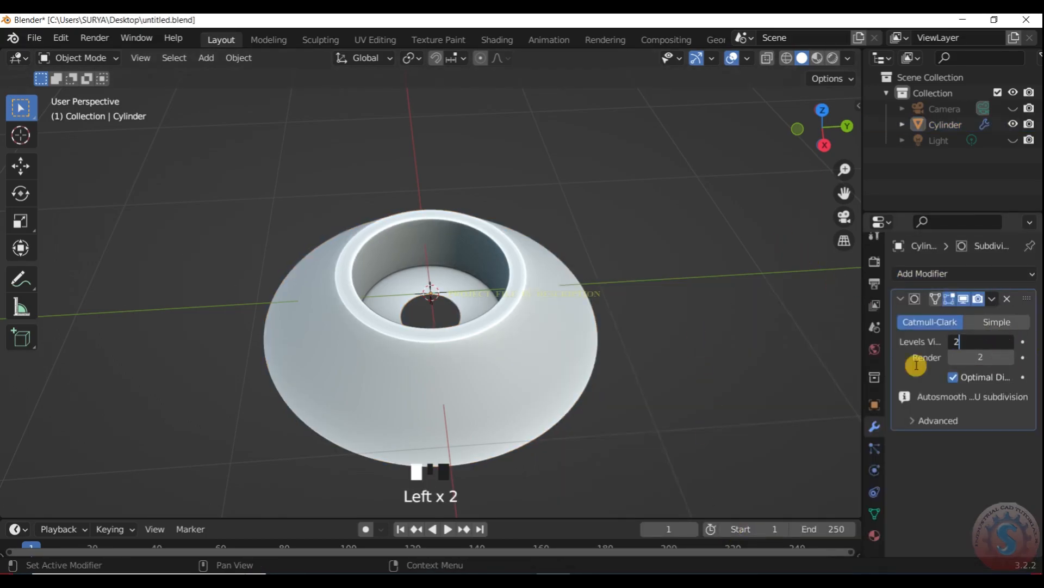
pyautogui.scroll(1, 654, 273)
pyautogui.click(35, 38)
pyautogui.click(51, 143)
# - Apply the Subdivision Surface modifier to the cone
pyautogui.scroll(2, 539, 267)
pyautogui.hotkey('shift', 'a')
pyautogui.click(992, 299)
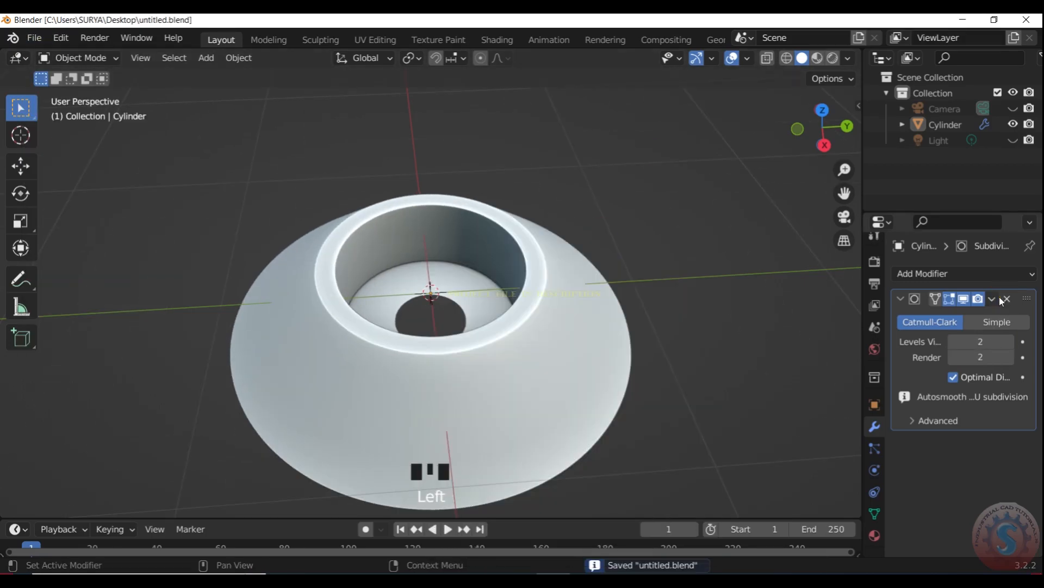
pyautogui.click(946, 315)
# - Add a 2 m cube at the origin and scale it uniformly to about 0.234 in top view
pyautogui.hotkey('shift', 'a')
pyautogui.moveTo(599, 207)
pyautogui.click(661, 223)
pyautogui.scroll(-3, 594, 252)
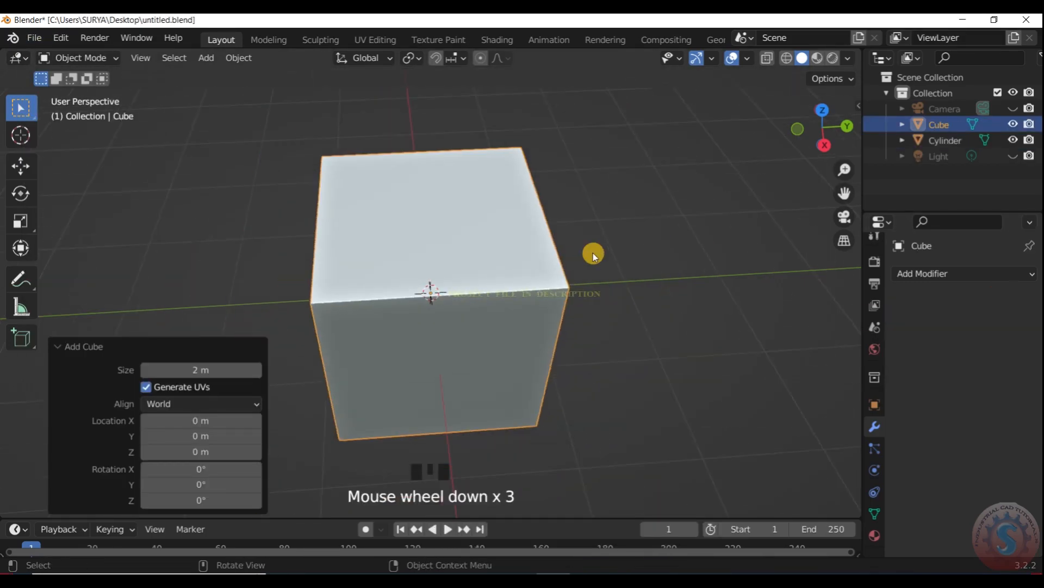
pyautogui.press('KP_7')
pyautogui.press('s')
pyautogui.click(465, 290)
# - Stretch the small cube along Y into a long bar that extends past the cone on both sides
pyautogui.press('s')
pyautogui.press('z')
pyautogui.press('x')
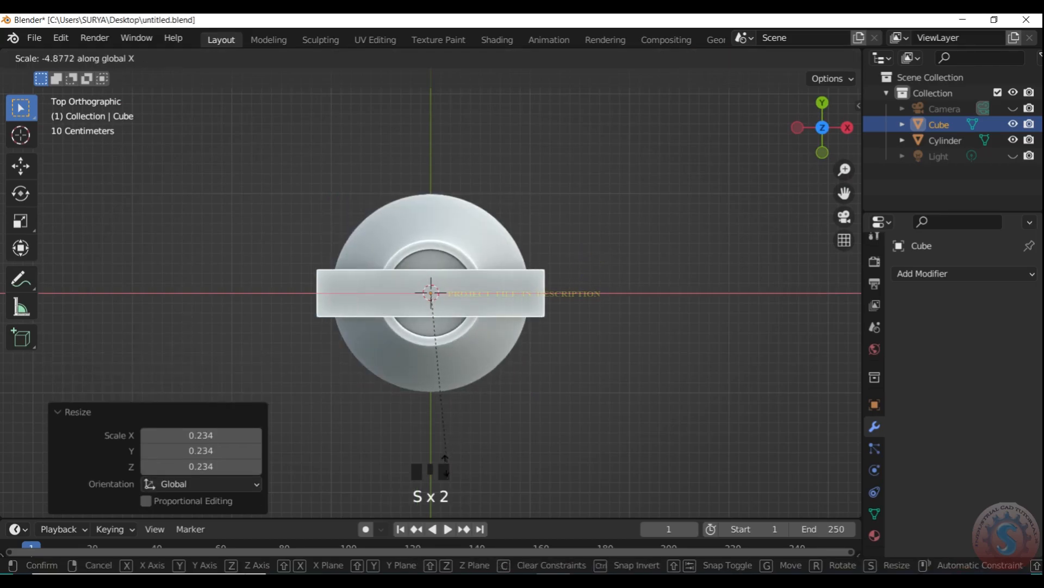
pyautogui.press('y')
pyautogui.click(437, 483)
# - Move the bar up along Z so that it crosses the upper part of the cone
pyautogui.moveTo(829, 143); pyautogui.dragTo(990, 38)
pyautogui.press('g')
pyautogui.press('z')
pyautogui.click(627, 269)
pyautogui.scroll(1, 648, 251)
pyautogui.moveTo(820, 125); pyautogui.dragTo(791, 125)
# - Cut the bar out of the cone with Bool Tool's Brush Boolean Difference and hide the bar
pyautogui.keyDown('shift'); pyautogui.click(456, 351); pyautogui.keyUp('shift')
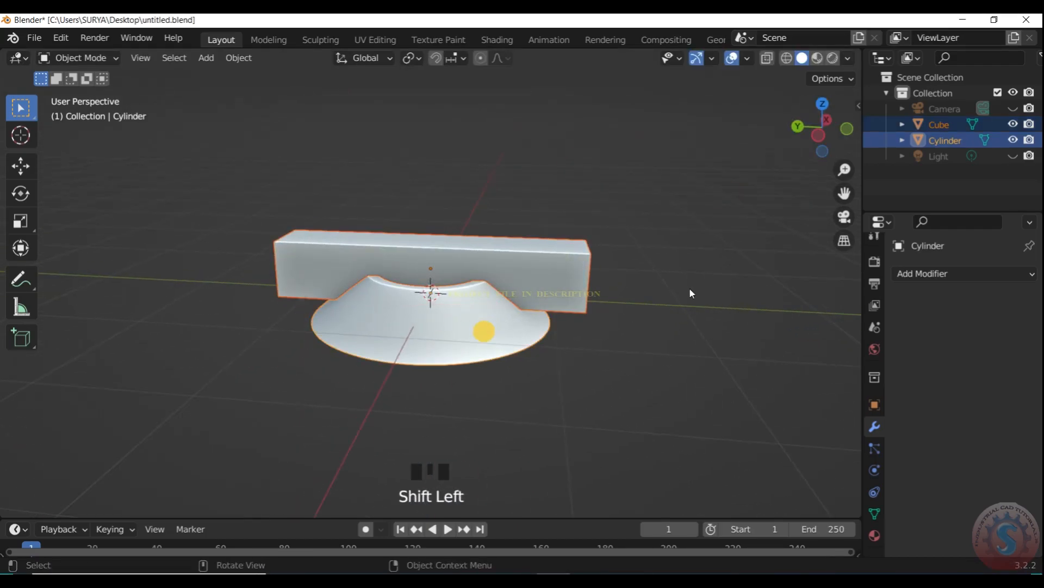
pyautogui.click(846, 64)
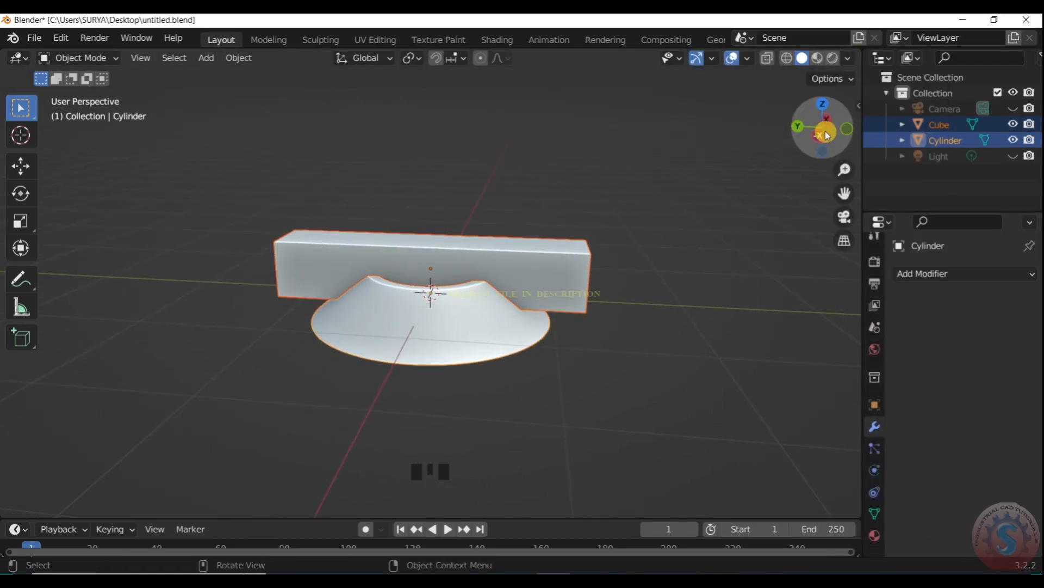
pyautogui.click(858, 105)
pyautogui.scroll(-1, 860, 222)
pyautogui.scroll(-3, 795, 354)
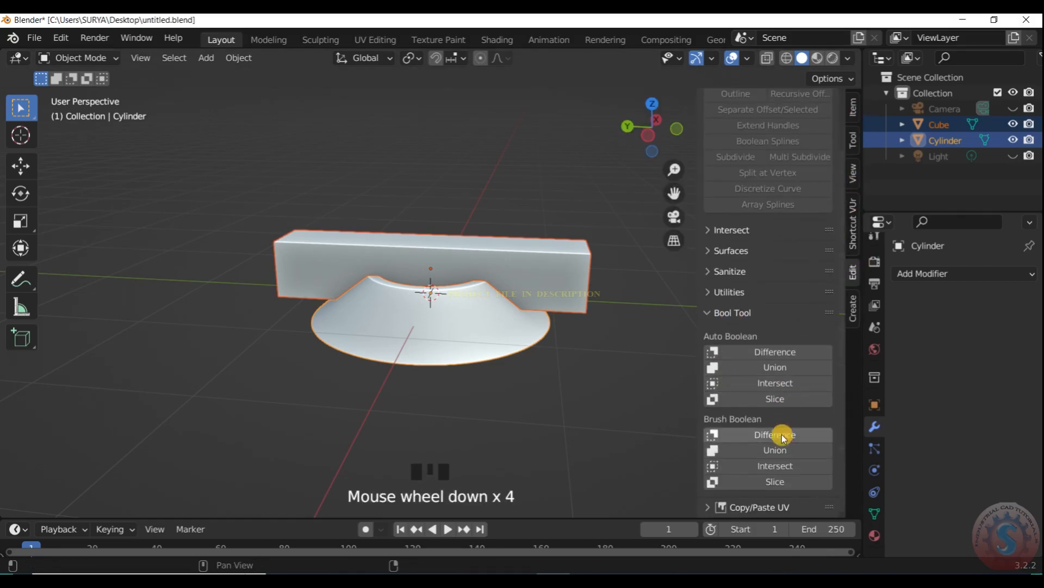
pyautogui.click(783, 436)
pyautogui.moveTo(648, 174); pyautogui.dragTo(611, 221)
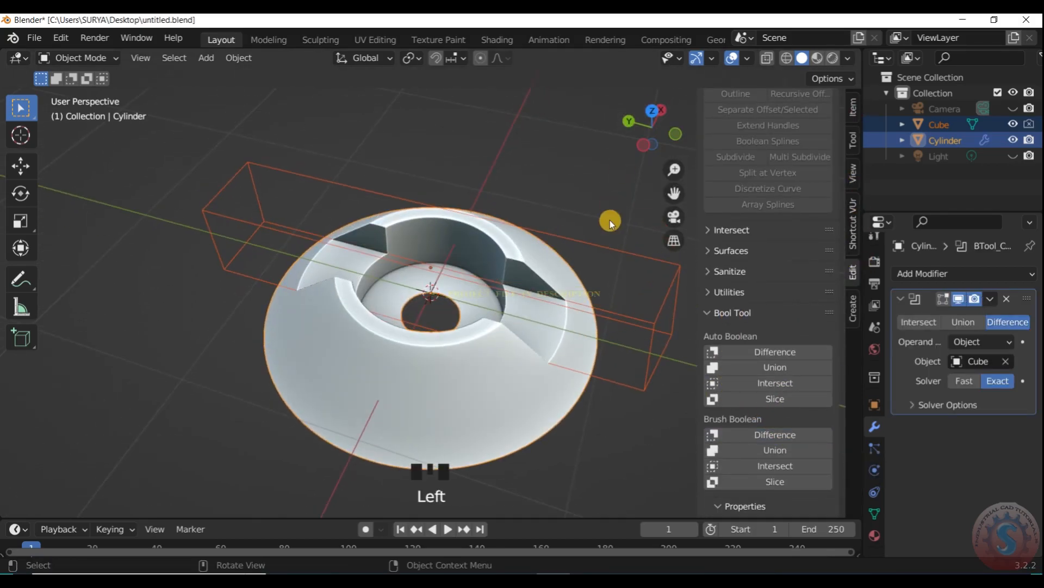
pyautogui.click(610, 242)
pyautogui.press('h')
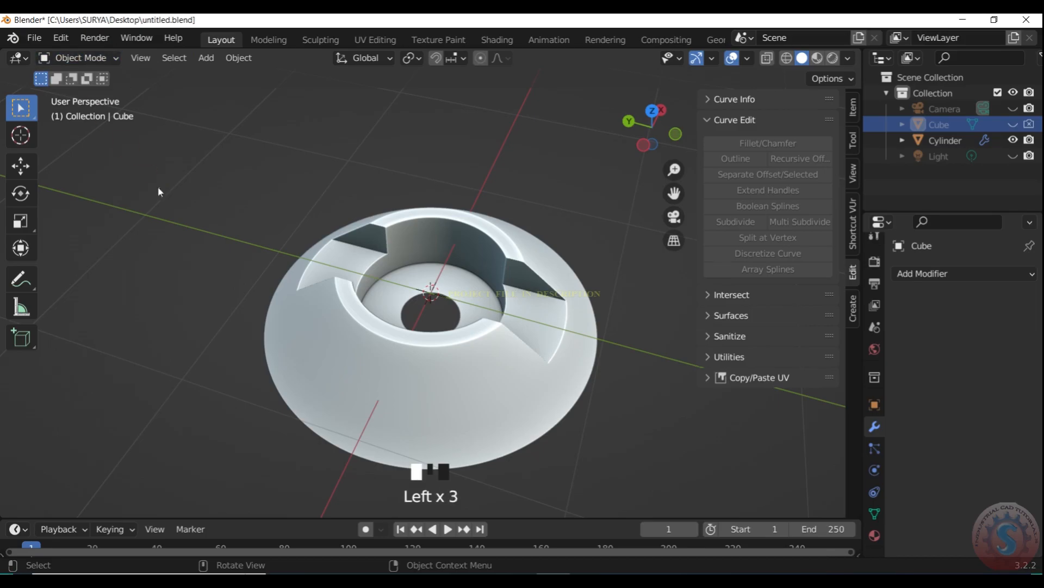
# - Check the cone's base mesh in Edit Mode, return to Object Mode and apply its Boolean modifier
pyautogui.click(376, 299)
pyautogui.click(100, 59)
pyautogui.click(98, 94)
pyautogui.click(100, 58)
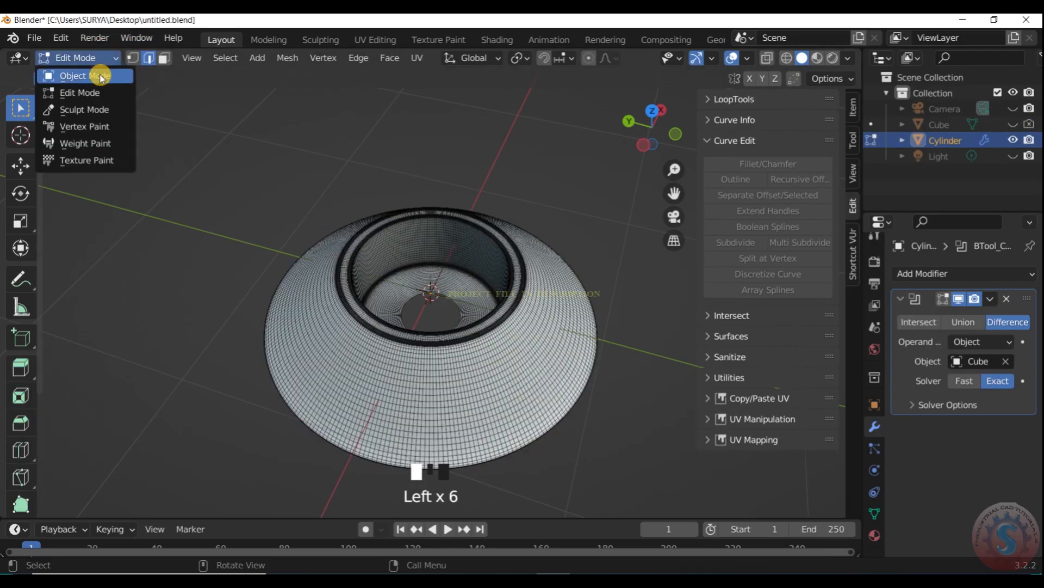
pyautogui.click(100, 76)
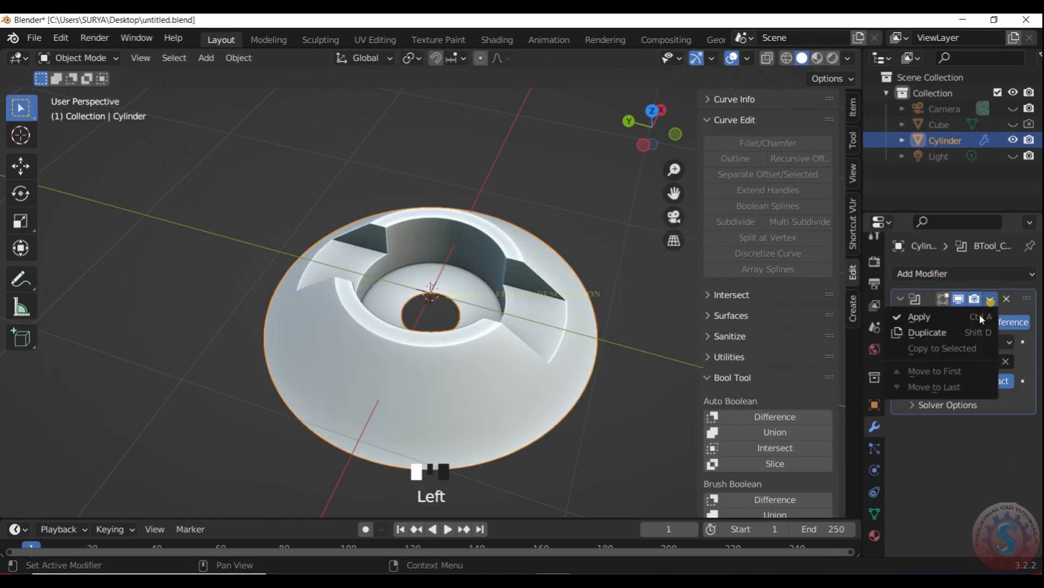
pyautogui.click(601, 205)
pyautogui.scroll(-2, 601, 202)
pyautogui.scroll(2, 600, 203)
# - Inspect the slot cut through the cone from several angles
pyautogui.click(91, 58)
pyautogui.click(89, 76)
pyautogui.scroll(-2, 600, 202)
pyautogui.scroll(2, 600, 202)
pyautogui.moveTo(652, 130); pyautogui.dragTo(620, 135)
pyautogui.scroll(1, 601, 132)
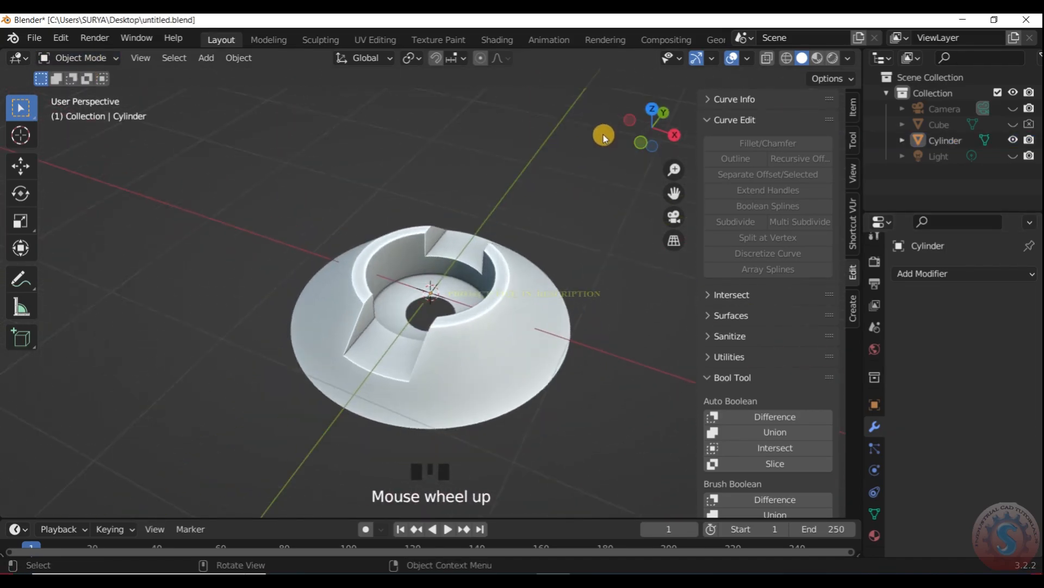
pyautogui.press('n')
pyautogui.scroll(2, 590, 200)
pyautogui.moveTo(835, 124); pyautogui.dragTo(802, 95)
# - Save the file with the slotted cone
pyautogui.click(33, 39)
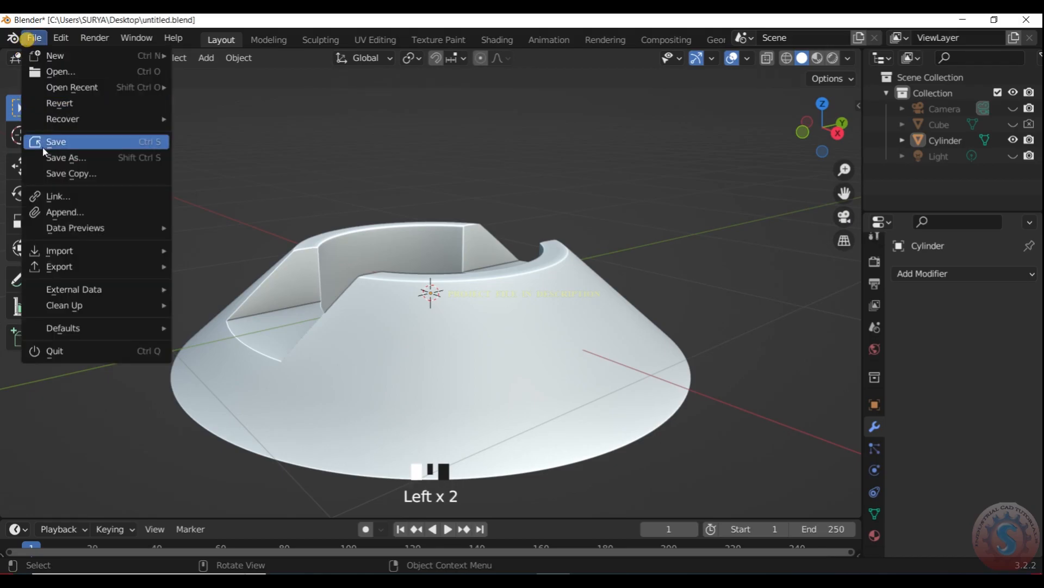
pyautogui.click(43, 145)
pyautogui.scroll(-1, 581, 207)
pyautogui.scroll(-2, 580, 207)
# - Examine the faces around the slot in Edit Mode and return to Object Mode
pyautogui.click(76, 58)
pyautogui.click(82, 91)
pyautogui.scroll(2, 745, 208)
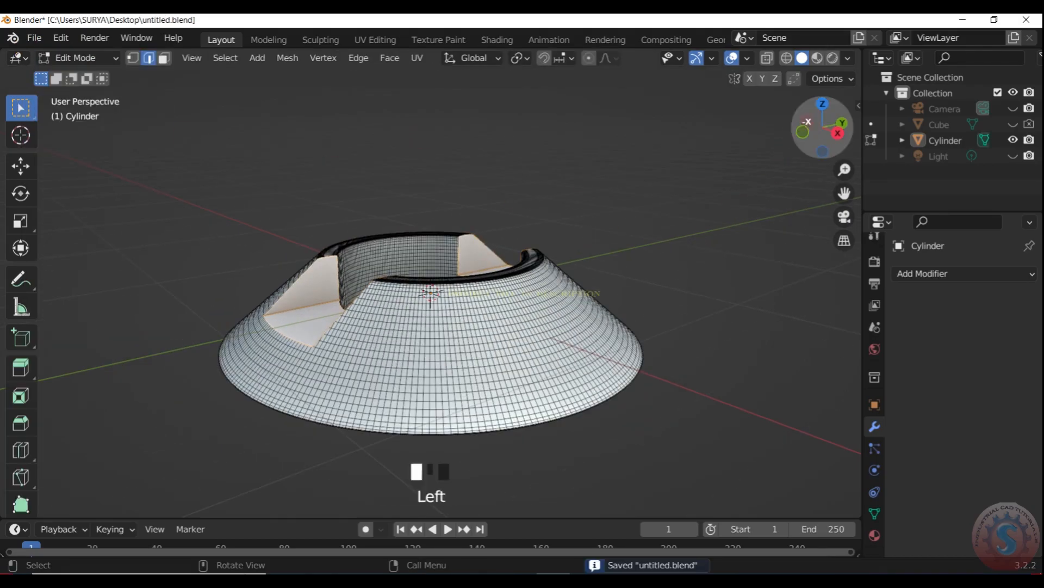
pyautogui.moveTo(825, 125); pyautogui.dragTo(748, 165)
pyautogui.moveTo(811, 143); pyautogui.dragTo(48, 51)
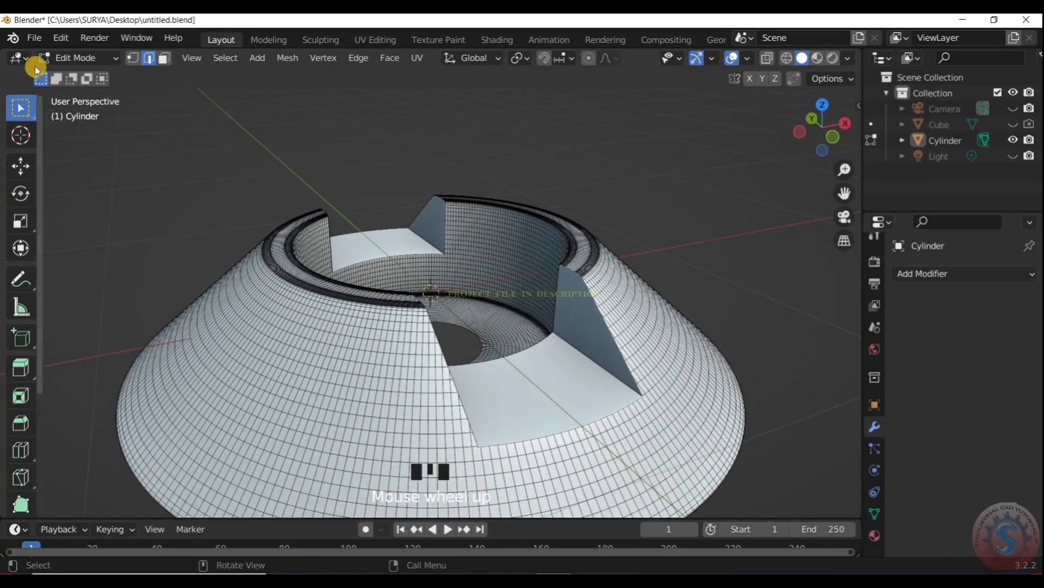
pyautogui.click(76, 59)
pyautogui.click(79, 76)
pyautogui.scroll(2, 600, 206)
pyautogui.moveTo(823, 130); pyautogui.dragTo(766, 130)
pyautogui.scroll(-4, 662, 294)
pyautogui.scroll(2, 662, 294)
# - Unhide the bar cutter in top view and duplicate it in place
pyautogui.hotkey('shift', 'a')
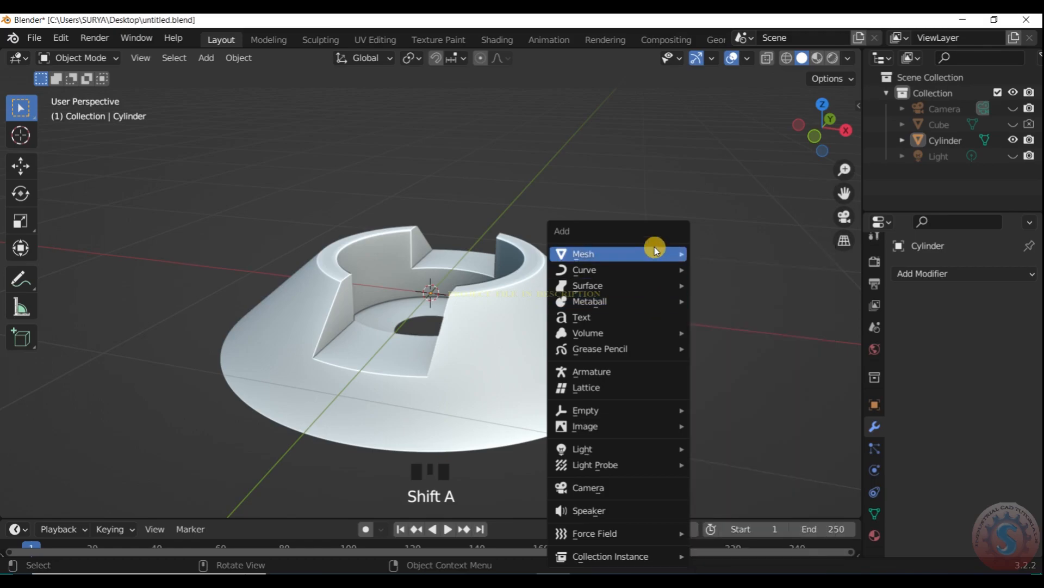
pyautogui.scroll(-2, 638, 162)
pyautogui.press('KP_7')
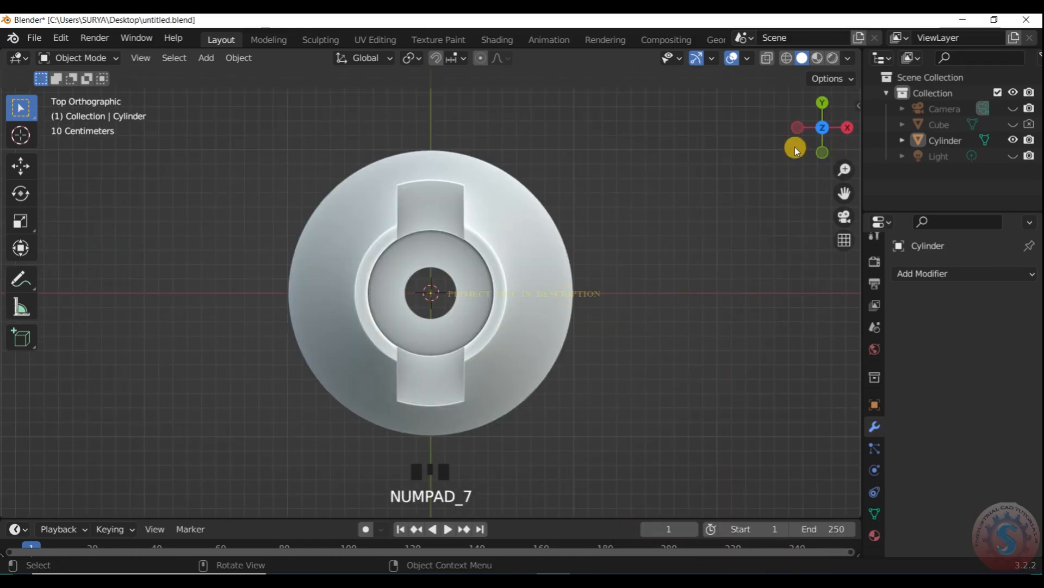
pyautogui.scroll(-2, 510, 145)
pyautogui.scroll(1, 473, 226)
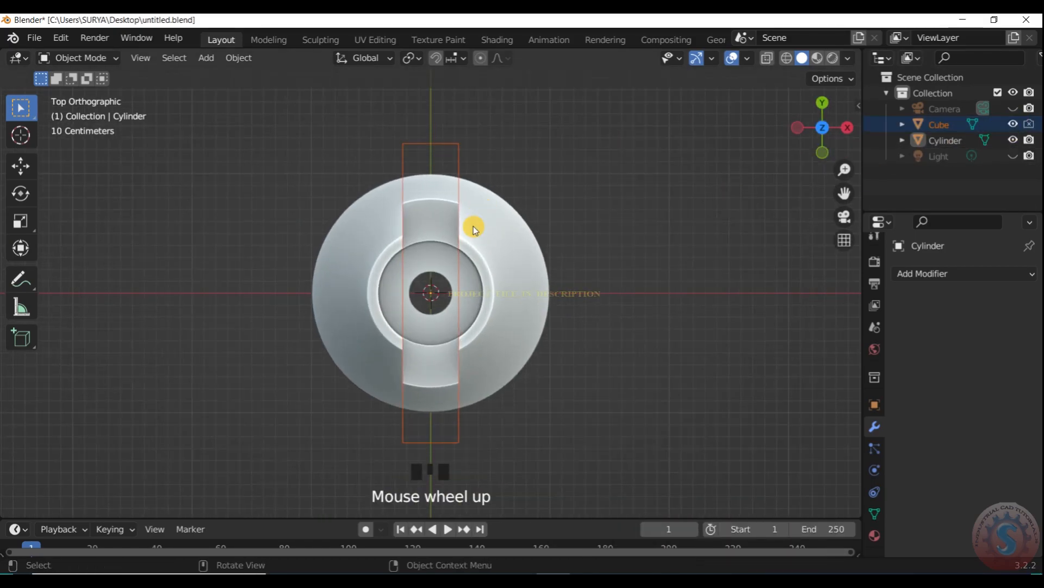
pyautogui.hotkey('shift', 'd')
pyautogui.rightClick(540, 201)
pyautogui.press('r')
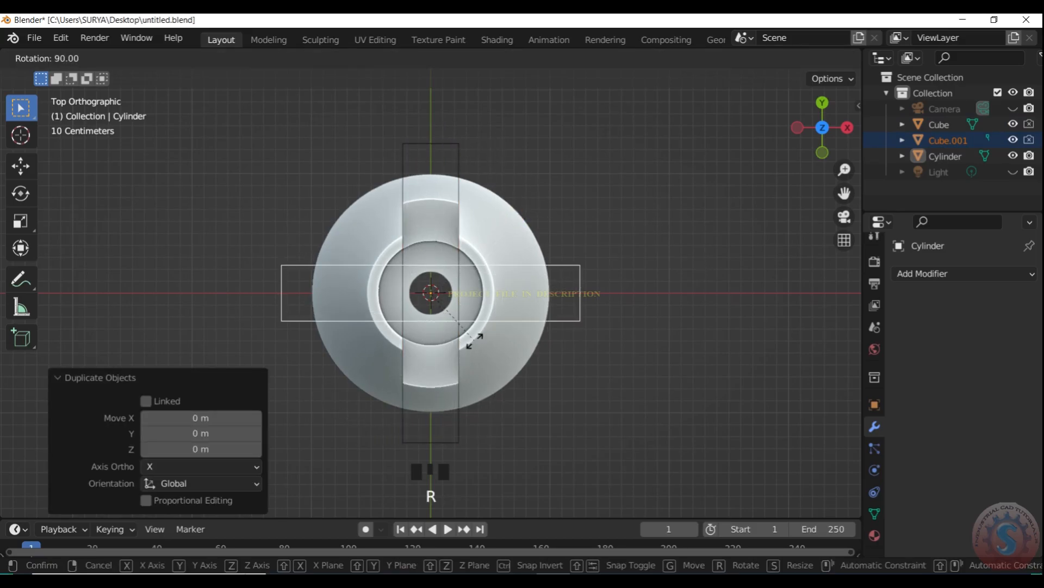
pyautogui.click(473, 338)
pyautogui.hotkey('ctrl', 'z')
# - Rotate the duplicated bar 90° about Z so that it lies crosswise to the original
pyautogui.press('r')
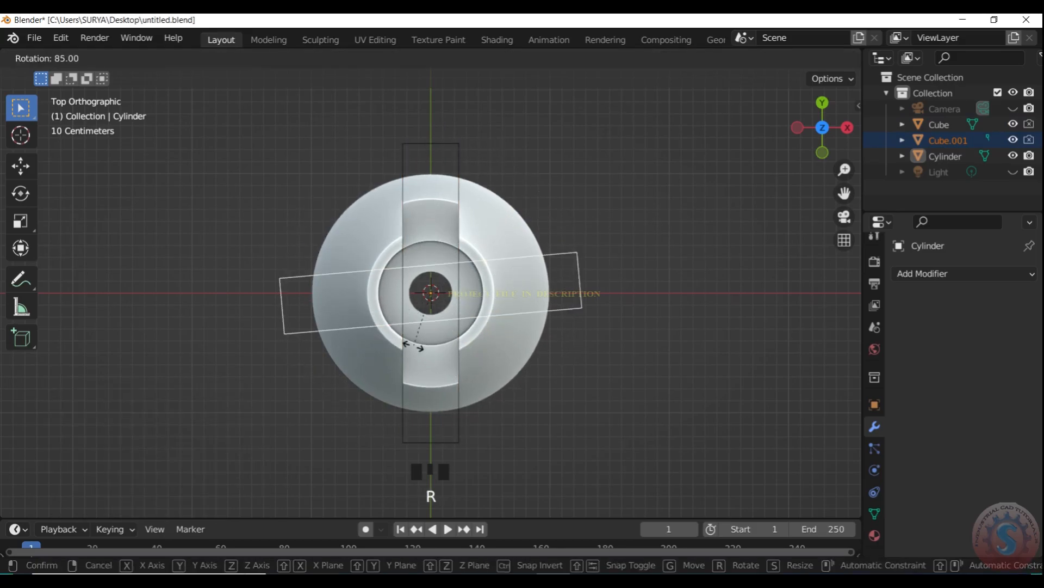
pyautogui.click(408, 344)
pyautogui.moveTo(812, 139); pyautogui.dragTo(797, 65)
pyautogui.scroll(1, 693, 343)
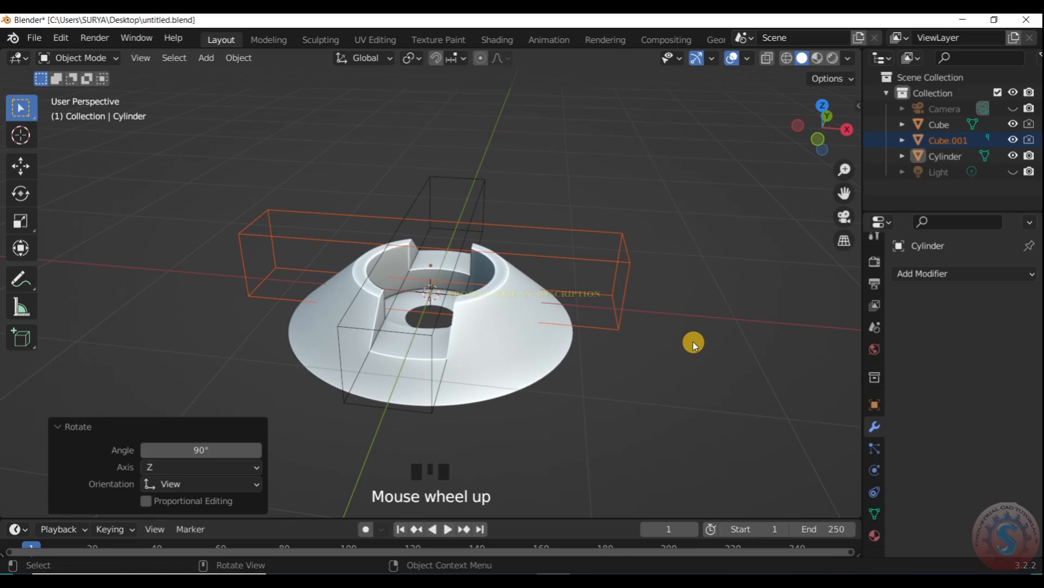
# - Cut a crosswise slot in the cone with Bool Tool's Auto Boolean Difference using the rotated bar
pyautogui.click(101, 60)
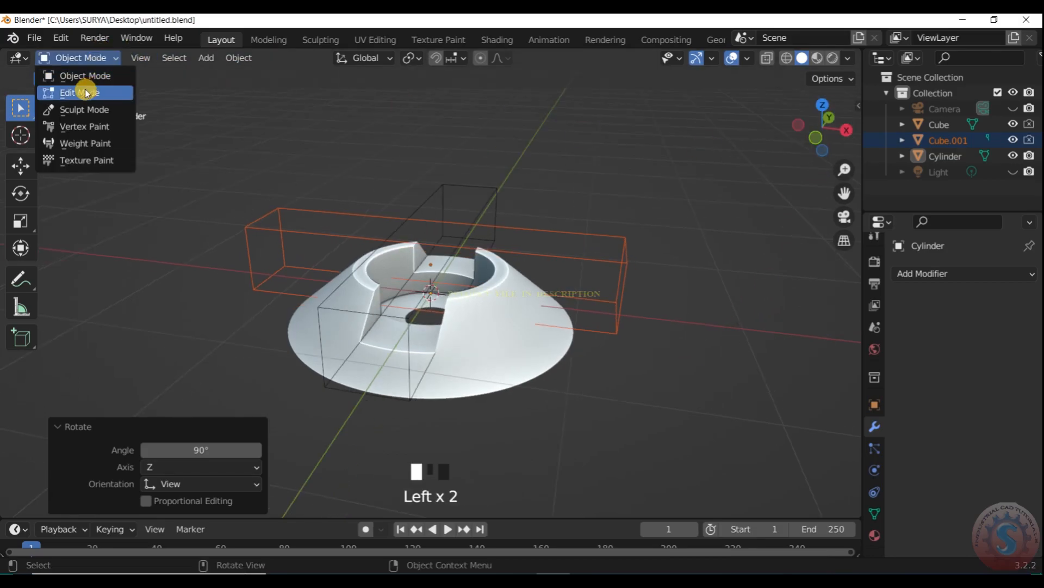
pyautogui.click(624, 263)
pyautogui.scroll(1, 619, 304)
pyautogui.keyDown('shift'); pyautogui.click(571, 355); pyautogui.keyUp('shift')
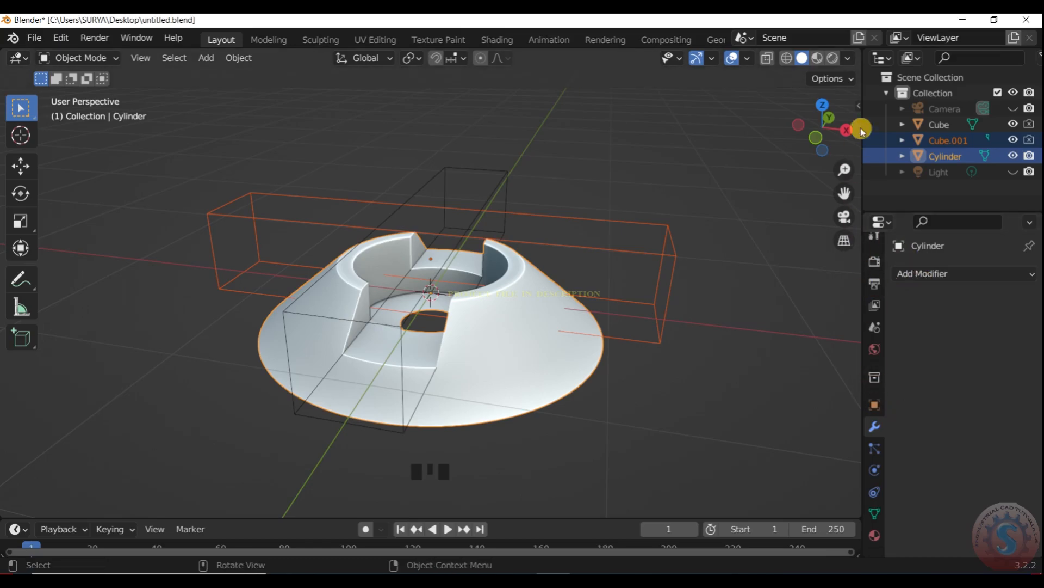
pyautogui.click(859, 105)
pyautogui.click(775, 420)
pyautogui.scroll(2, 602, 237)
pyautogui.press('n')
# - Hide the original bar cutter and select the cone
pyautogui.moveTo(820, 129); pyautogui.dragTo(797, 158)
pyautogui.click(577, 183)
pyautogui.press('h')
pyautogui.scroll(1, 592, 261)
pyautogui.click(593, 261)
pyautogui.scroll(-2, 593, 261)
pyautogui.press('s')
pyautogui.press('z')
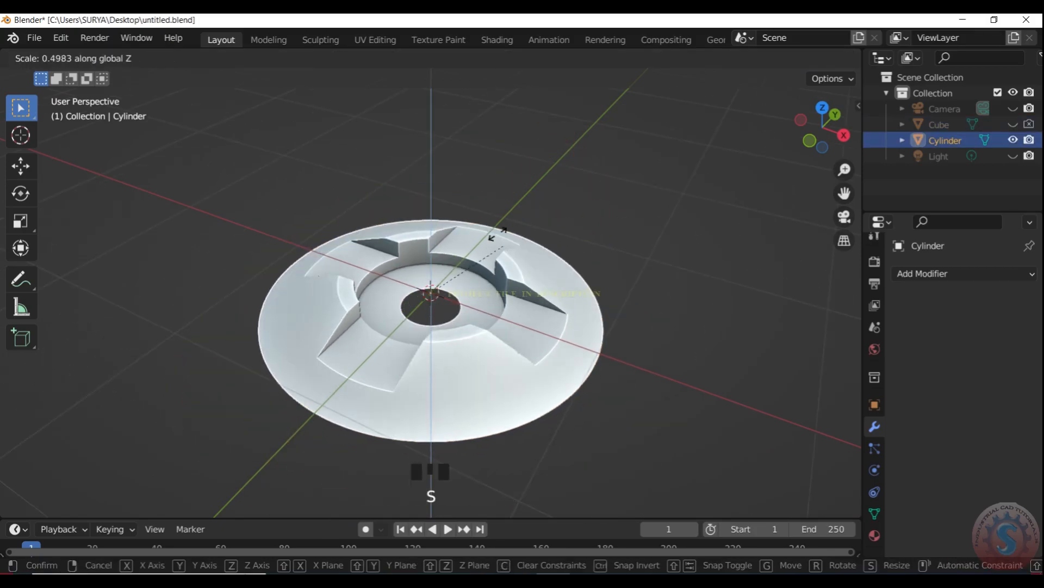
pyautogui.rightClick(524, 135)
pyautogui.scroll(-2, 544, 135)
pyautogui.moveTo(812, 123); pyautogui.dragTo(797, 121)
pyautogui.click(928, 276)
pyautogui.click(927, 275)
# - Undo the recent edits back to before the crosswise slot was cut
pyautogui.hotkey('ctrl', 'z')
pyautogui.hotkey('ctrl', 'z')
pyautogui.hotkey('ctrl', 'z')
pyautogui.click(539, 220)
pyautogui.click(541, 216)
pyautogui.moveTo(822, 130)
pyautogui.mouseDown()
pyautogui.moveTo(775, 146)
pyautogui.moveTo(860, 132)
pyautogui.moveTo(813, 134)
pyautogui.mouseUp()
pyautogui.hotkey('ctrl', 'z')
pyautogui.hotkey('ctrl', 'z')
pyautogui.hotkey('ctrl', 'z')
pyautogui.hotkey('ctrl', 'z')
pyautogui.hotkey('ctrl', 'z')
# - Hide the original bar cutter and select the rotated copy
pyautogui.click(733, 189)
pyautogui.click(479, 216)
pyautogui.scroll(1, 479, 216)
pyautogui.click(606, 259)
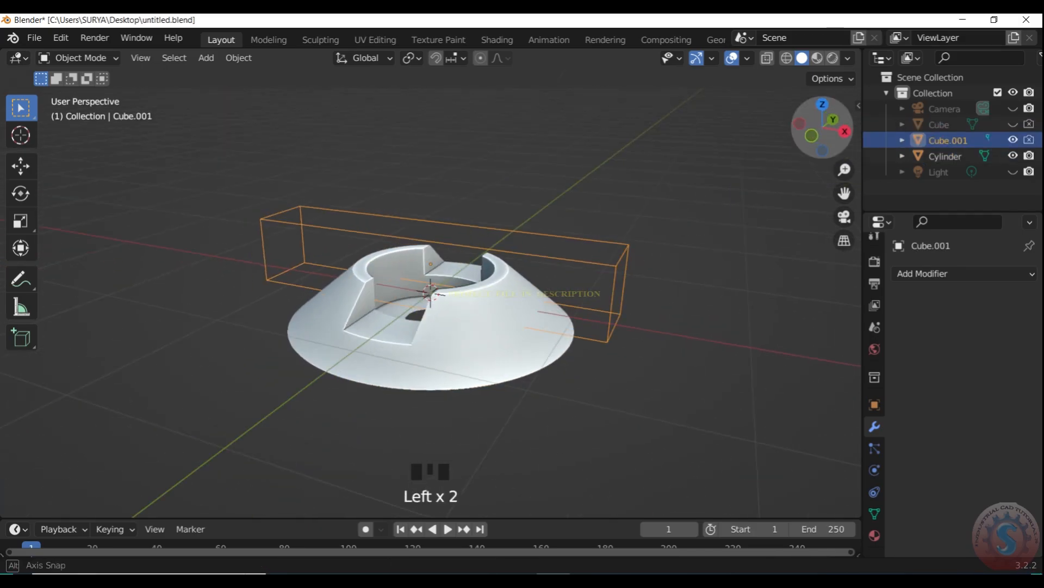
# - Cut the crosswise slot through the cone with Bool Tool's Brush Boolean Difference, using the rotated bar as the cutter
pyautogui.click(941, 273)
pyautogui.click(720, 207)
pyautogui.click(629, 260)
pyautogui.keyDown('shift'); pyautogui.click(494, 375); pyautogui.keyUp('shift')
pyautogui.click(858, 103)
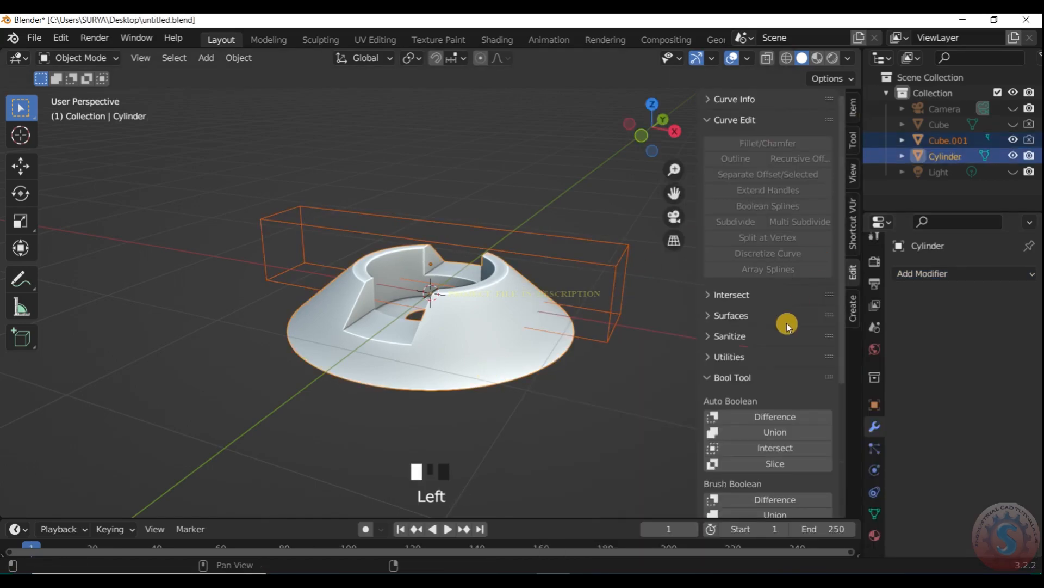
pyautogui.scroll(-2, 773, 381)
pyautogui.click(764, 458)
pyautogui.click(613, 380)
pyautogui.scroll(1, 519, 355)
pyautogui.click(518, 355)
pyautogui.scroll(-1, 529, 311)
pyautogui.press('s')
pyautogui.press('z')
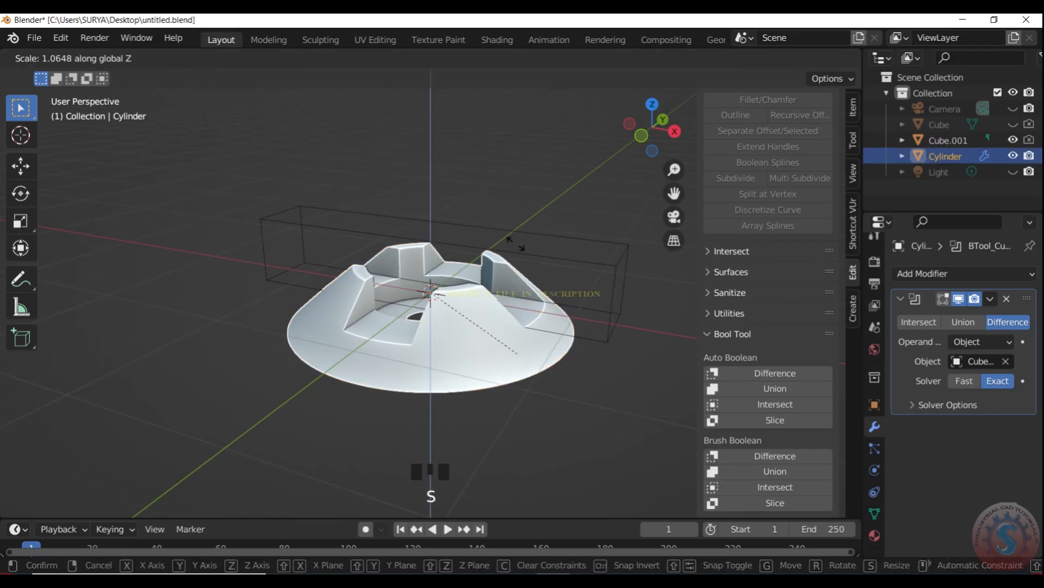
pyautogui.rightClick(547, 392)
pyautogui.scroll(-4, 499, 245)
pyautogui.scroll(2, 484, 334)
pyautogui.scroll(-1, 547, 251)
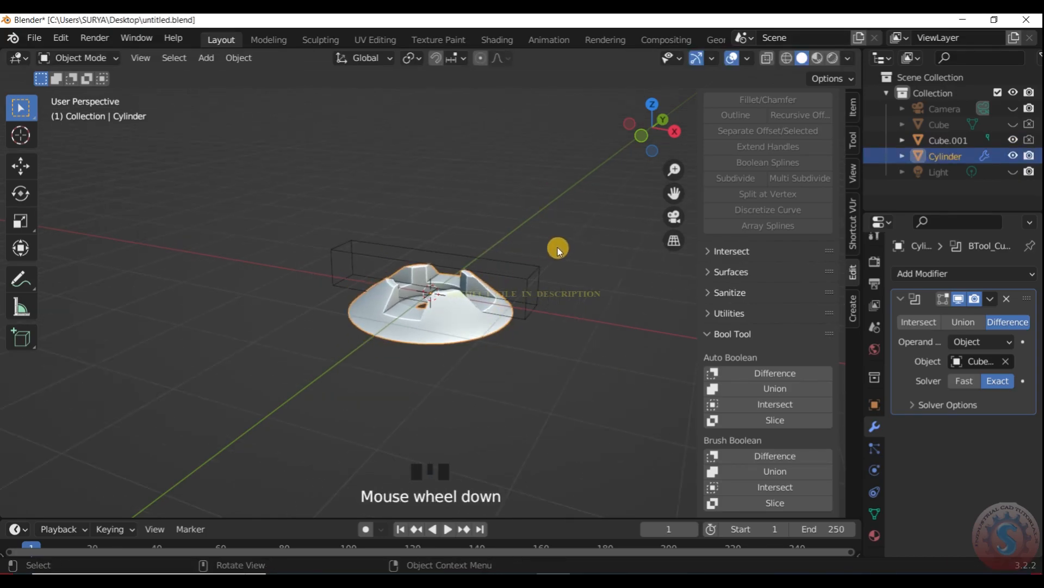
pyautogui.press('n')
pyautogui.scroll(2, 484, 328)
pyautogui.press('s')
pyautogui.press('z')
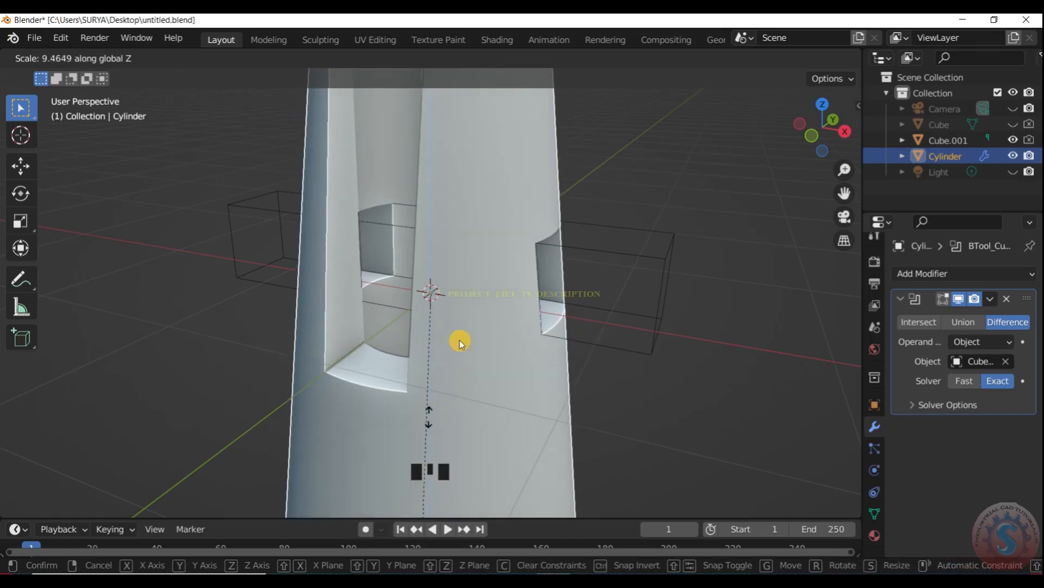
pyautogui.scroll(2, 458, 344)
pyautogui.rightClick(473, 332)
pyautogui.press('s')
pyautogui.press('z')
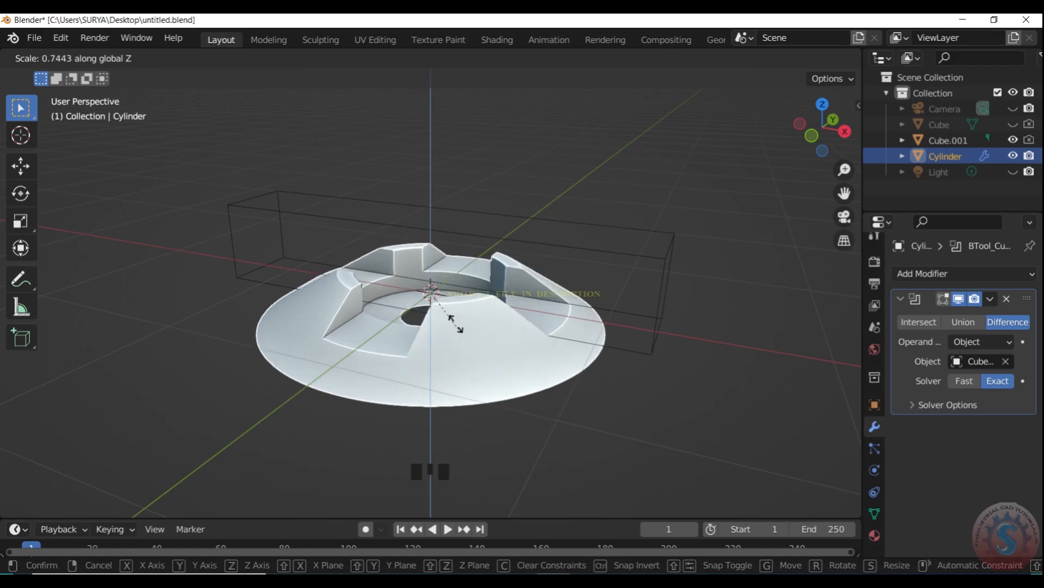
pyautogui.rightClick(436, 321)
# - Examine the two crossing slots in the cone from several sides
pyautogui.scroll(-2, 455, 378)
pyautogui.scroll(1, 458, 375)
pyautogui.moveTo(824, 147); pyautogui.dragTo(756, 147)
pyautogui.scroll(1, 564, 336)
pyautogui.scroll(-1, 566, 338)
pyautogui.scroll(2, 598, 316)
pyautogui.moveTo(831, 146)
pyautogui.mouseDown()
pyautogui.moveTo(868, 135)
pyautogui.moveTo(826, 143)
pyautogui.mouseUp()
pyautogui.scroll(-2, 761, 181)
pyautogui.scroll(2, 761, 180)
pyautogui.click(664, 238)
pyautogui.scroll(-1, 686, 259)
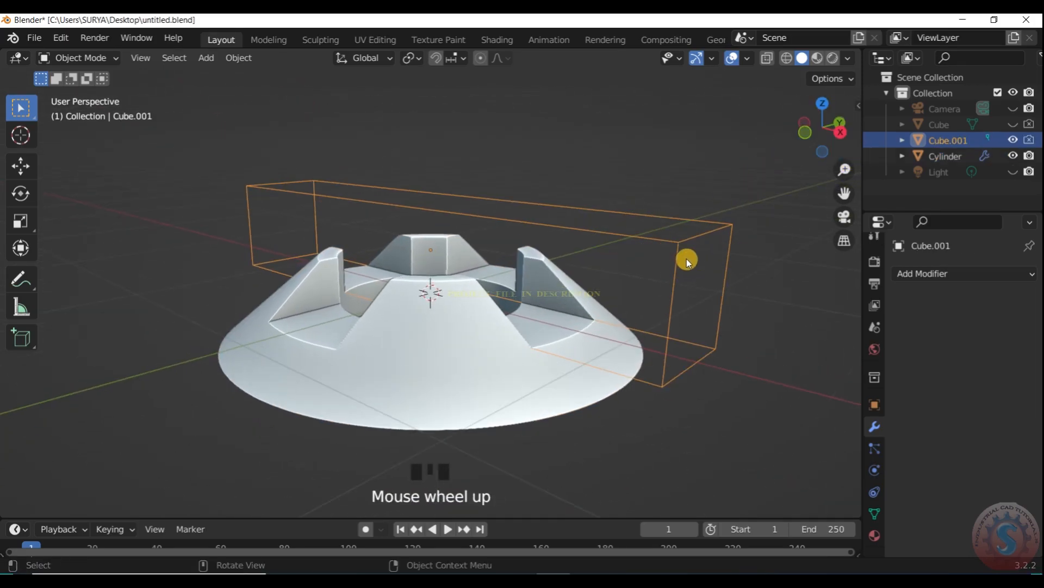
pyautogui.scroll(1, 686, 259)
pyautogui.press('s')
pyautogui.rightClick(613, 281)
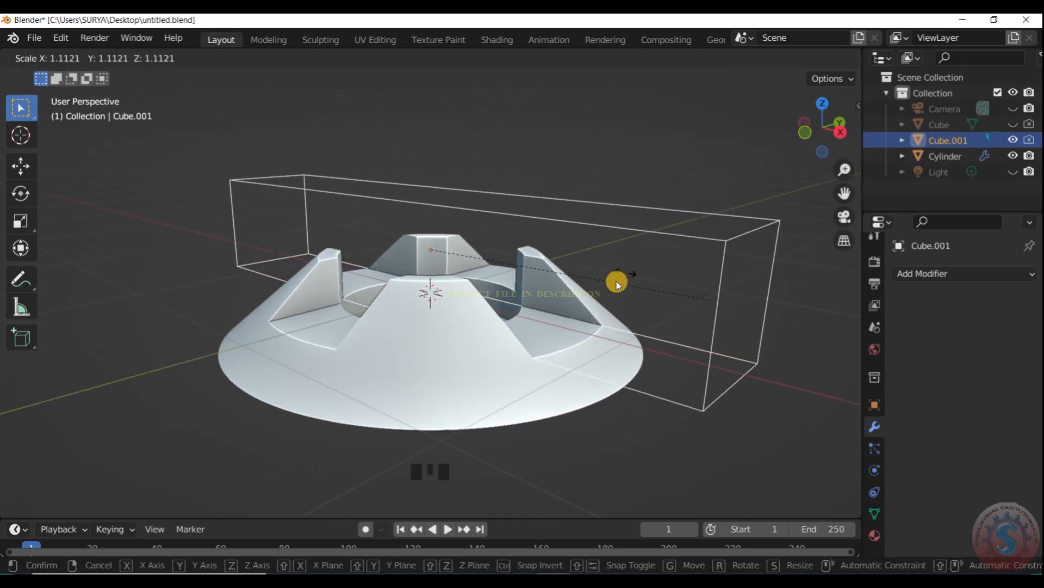
pyautogui.scroll(-2, 615, 281)
pyautogui.press('s')
pyautogui.press('z')
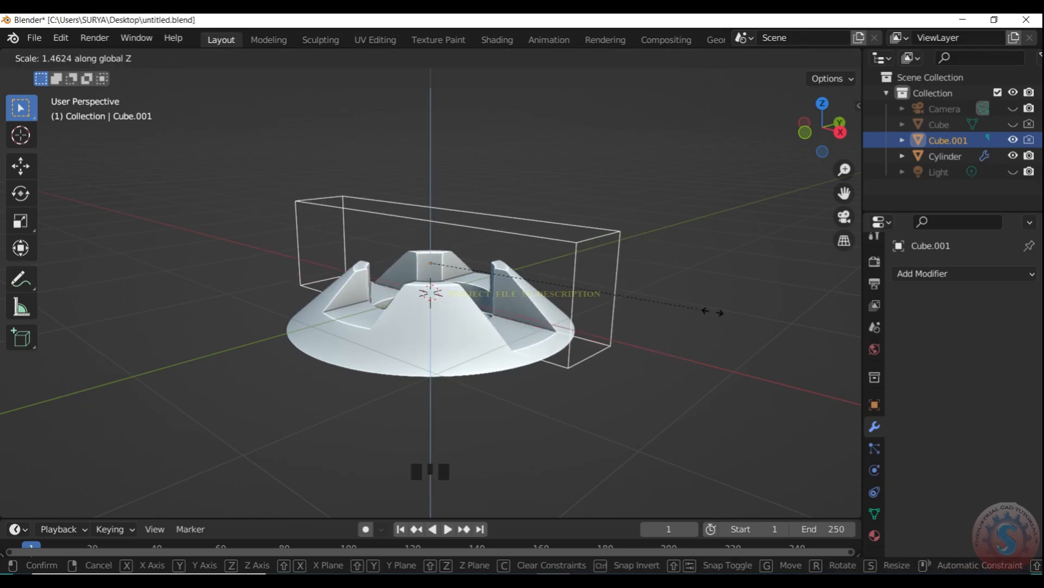
pyautogui.click(588, 255)
pyautogui.scroll(-3, 588, 259)
pyautogui.scroll(4, 579, 280)
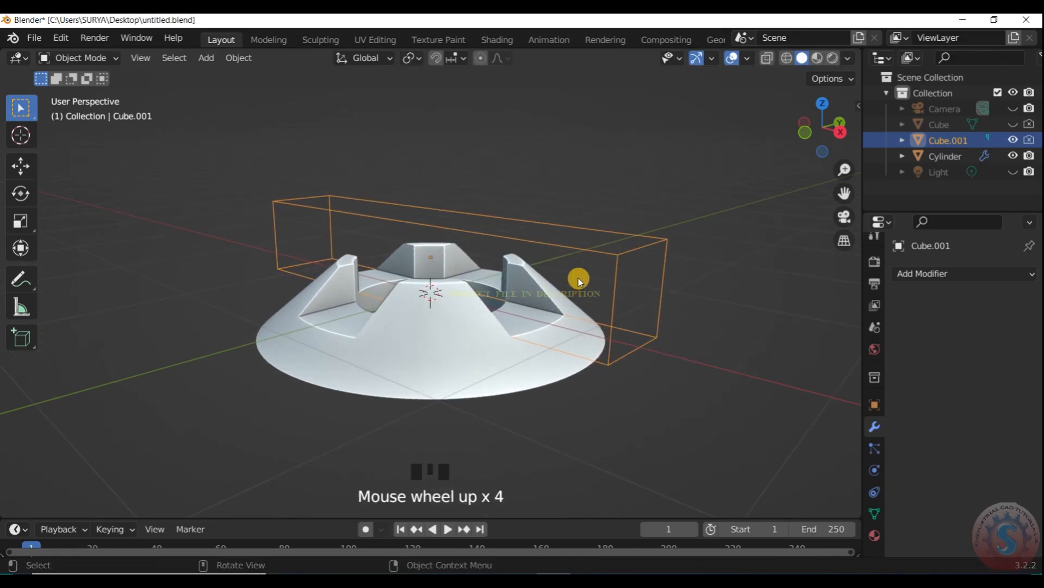
# - Select the cone and stretch it along the Z axis by a factor of about 3.46
pyautogui.click(582, 335)
pyautogui.click(574, 250)
pyautogui.click(487, 367)
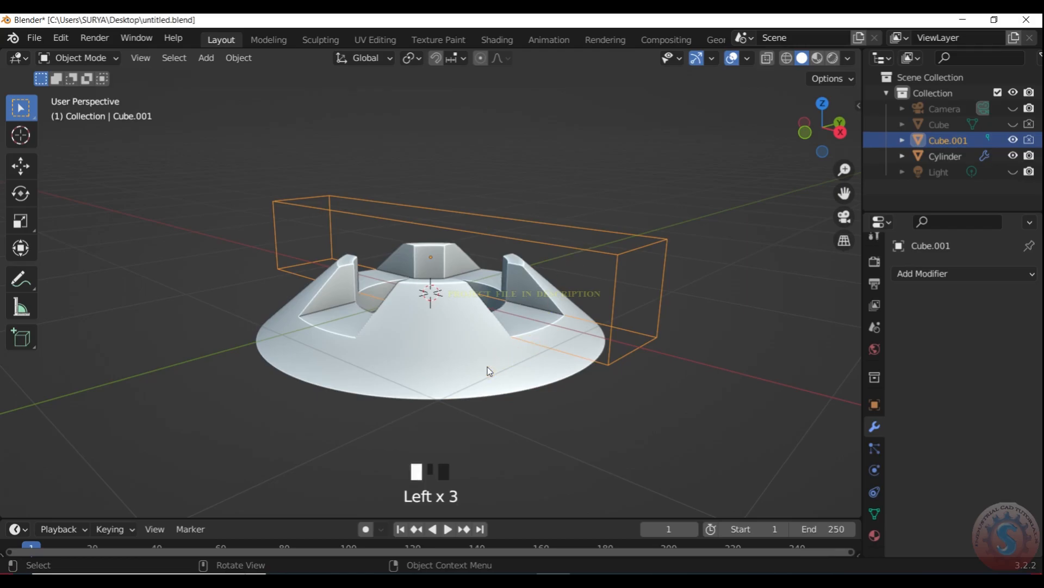
pyautogui.press('s')
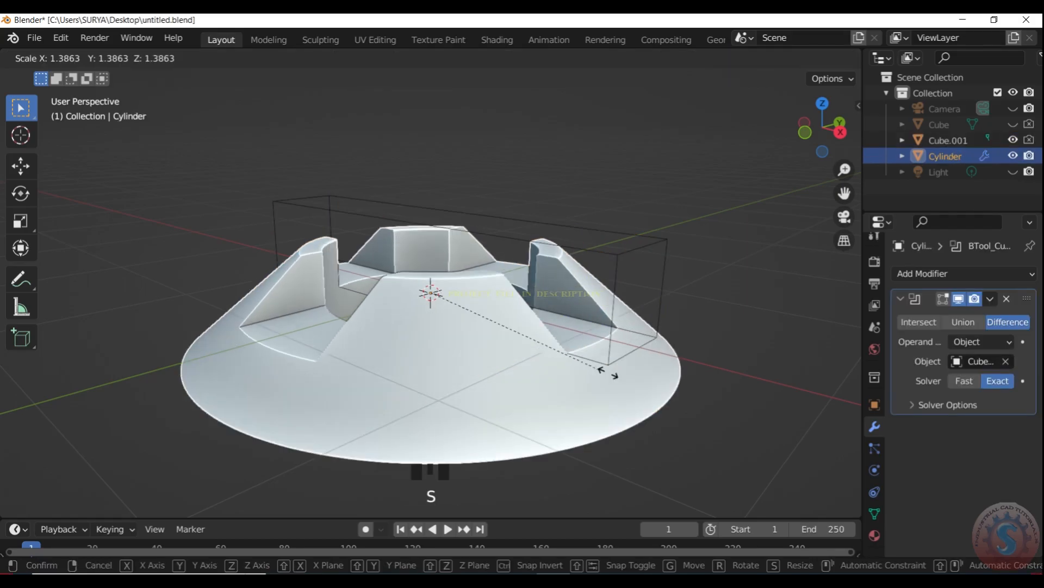
pyautogui.rightClick(606, 364)
pyautogui.scroll(-3, 653, 198)
pyautogui.scroll(2, 655, 197)
pyautogui.moveTo(823, 129)
pyautogui.mouseDown()
pyautogui.moveTo(789, 229)
pyautogui.moveTo(836, 132)
pyautogui.mouseUp()
pyautogui.scroll(-2, 467, 243)
pyautogui.scroll(2, 472, 338)
pyautogui.press('s')
pyautogui.press('z')
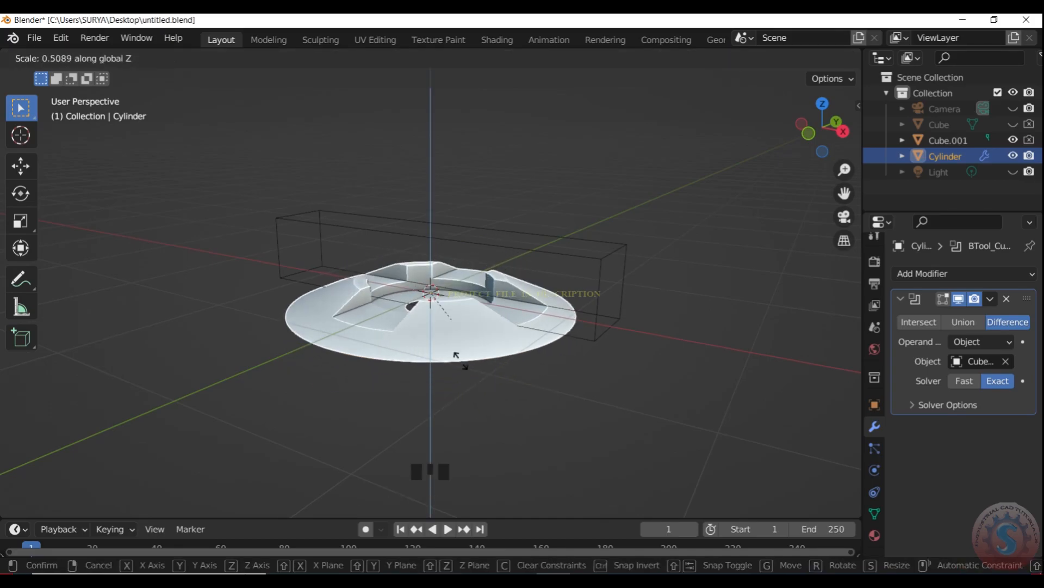
pyautogui.click(433, 79)
pyautogui.click(609, 206)
pyautogui.moveTo(819, 134); pyautogui.dragTo(725, 205)
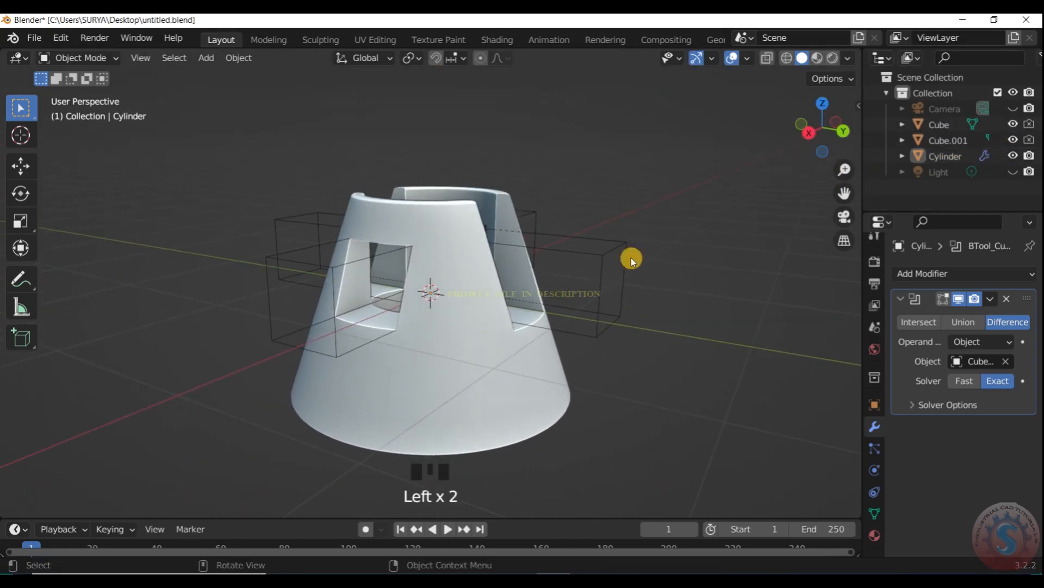
pyautogui.click(625, 279)
pyautogui.press('g')
pyautogui.rightClick(296, 351)
pyautogui.click(338, 338)
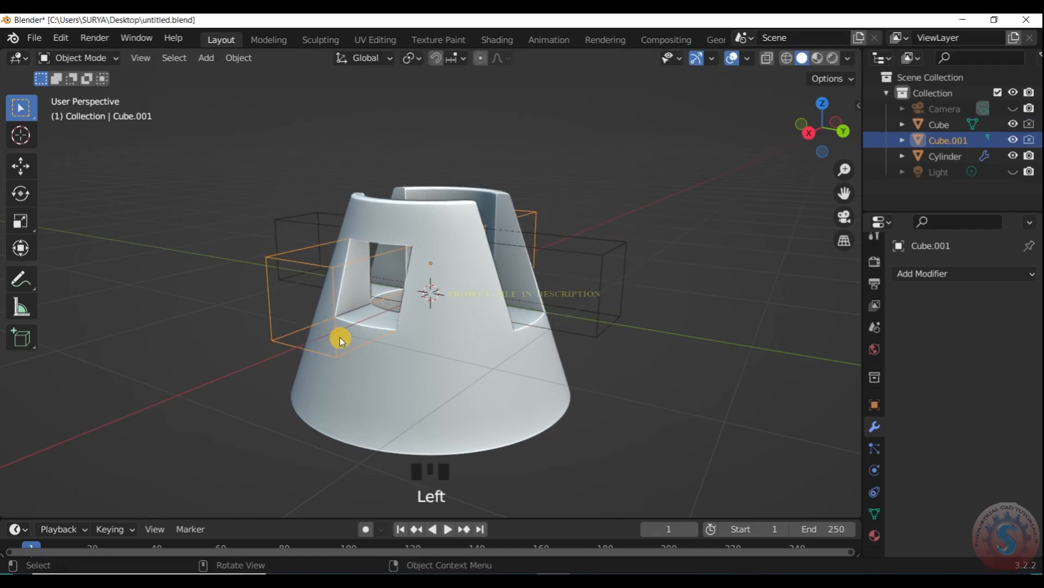
pyautogui.press('g')
pyautogui.press('z')
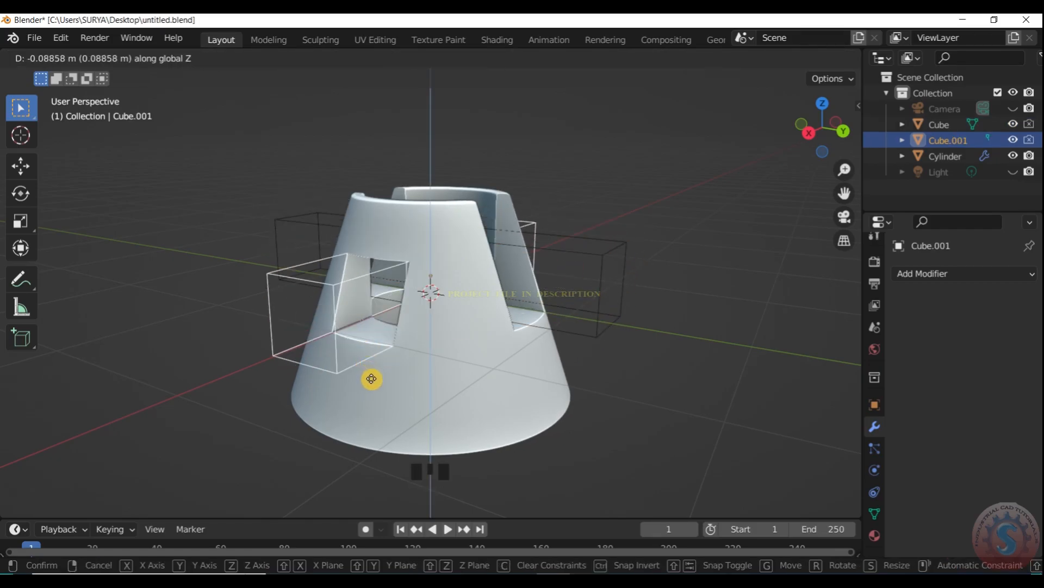
pyautogui.press('x')
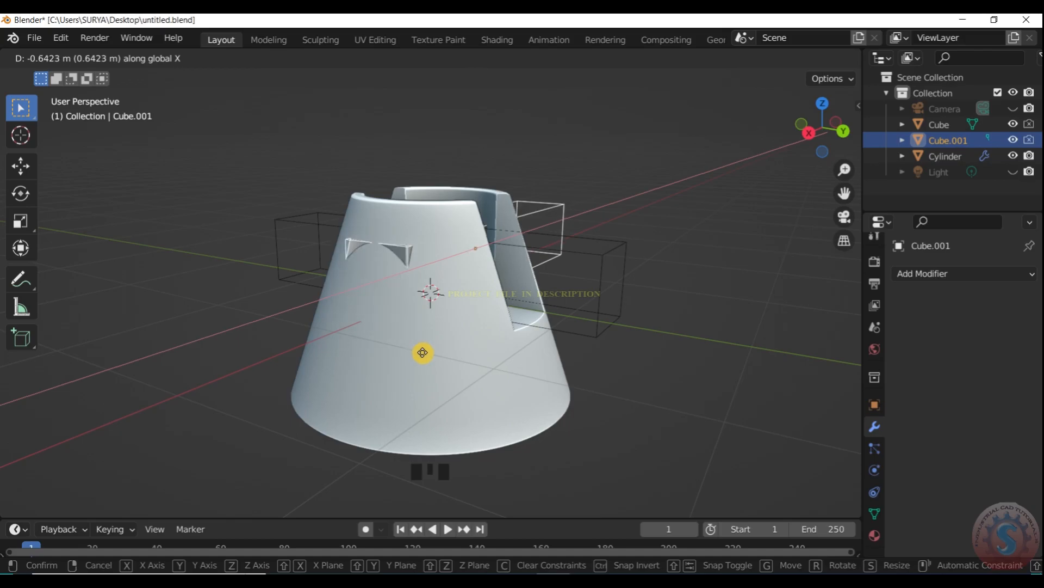
pyautogui.click(641, 172)
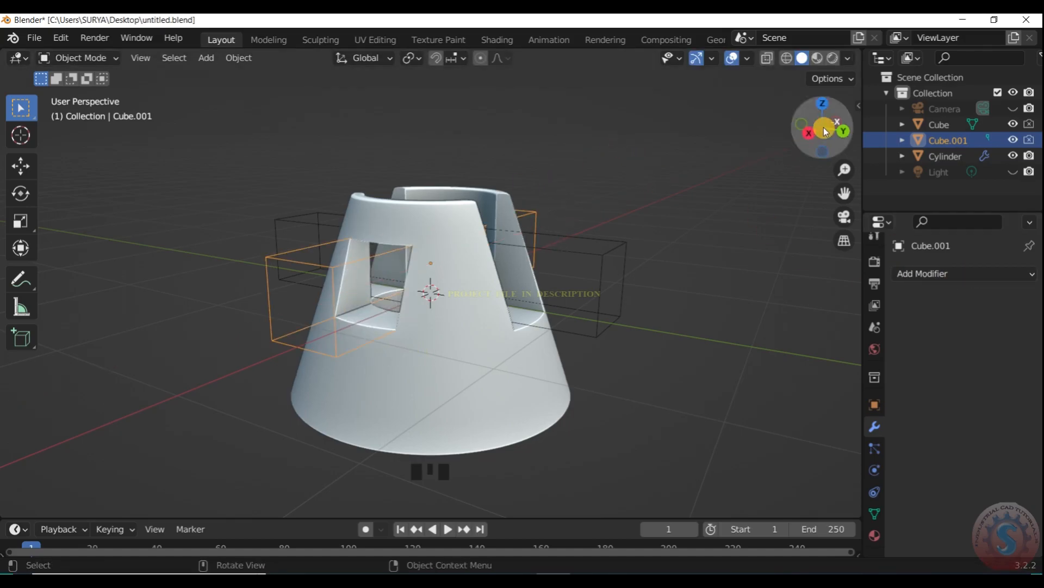
# - Hide both bar cutters and examine the stretched, slotted cone from several sides and through the camera
pyautogui.moveTo(826, 132); pyautogui.dragTo(740, 219)
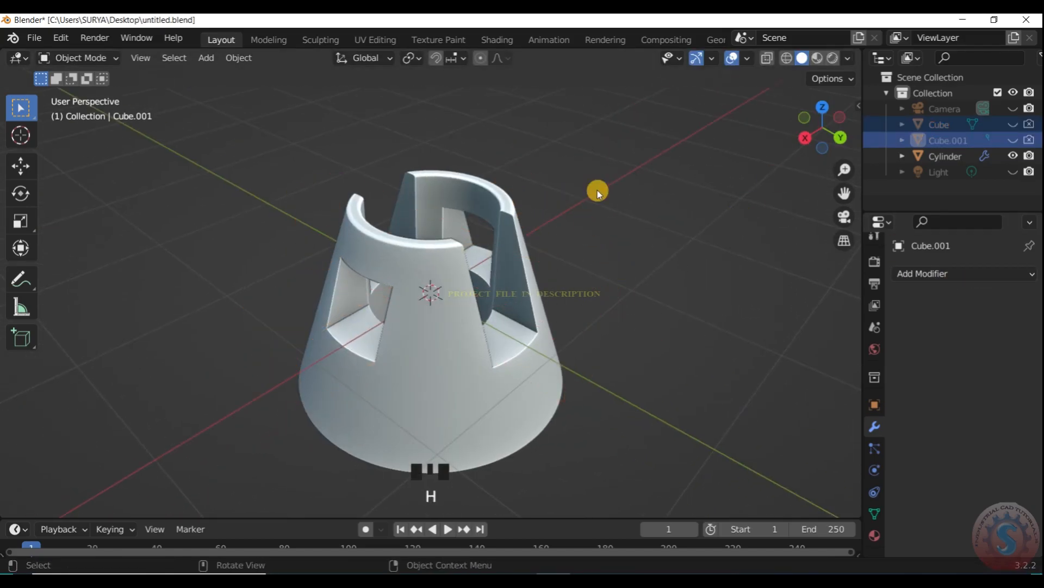
pyautogui.scroll(2, 597, 193)
pyautogui.moveTo(823, 132); pyautogui.dragTo(760, 129)
pyautogui.press('KP_0')
pyautogui.scroll(8, 443, 266)
pyautogui.moveTo(822, 147); pyautogui.dragTo(759, 164)
pyautogui.scroll(7, 822, 139)
pyautogui.scroll(-3, 479, 363)
pyautogui.scroll(1, 479, 363)
pyautogui.moveTo(822, 132); pyautogui.dragTo(827, 168)
pyautogui.moveTo(823, 130); pyautogui.dragTo(810, 141)
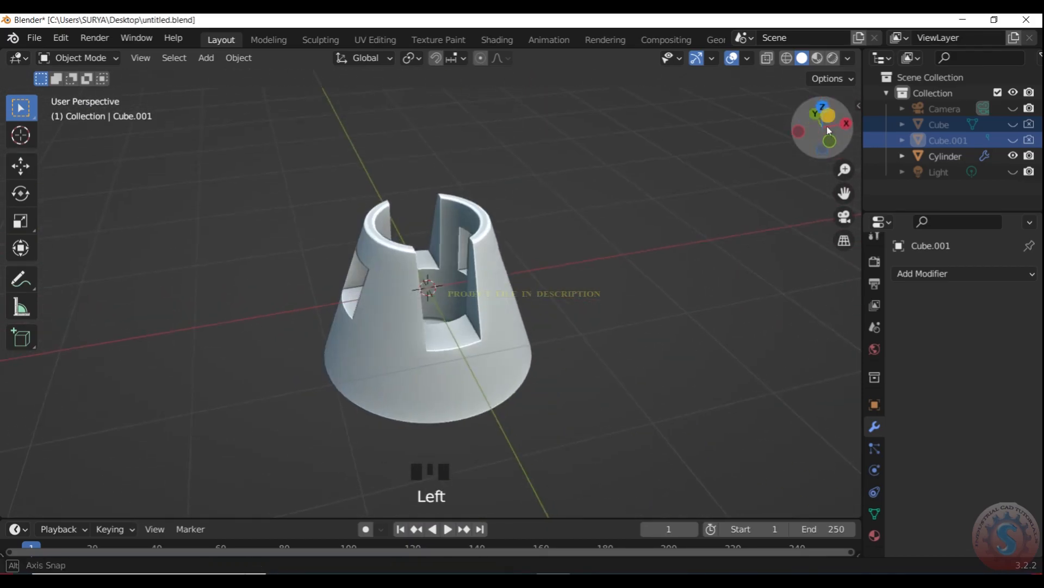
pyautogui.press('KP_0')
pyautogui.scroll(2, 492, 298)
# - Select the cone and shorten it along the Z axis to about 0.8 of its height
pyautogui.click(473, 323)
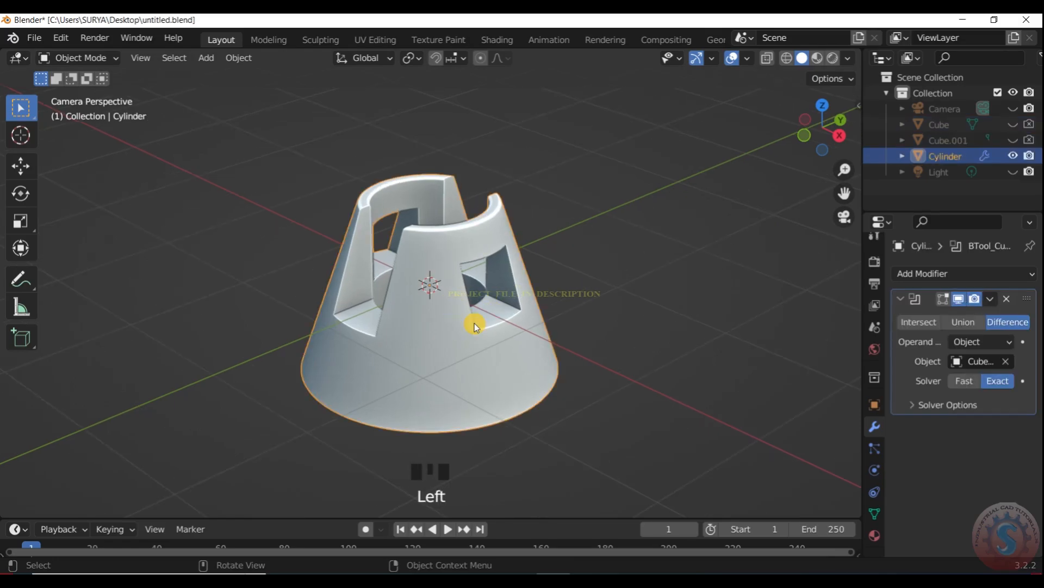
pyautogui.press('s')
pyautogui.press('z')
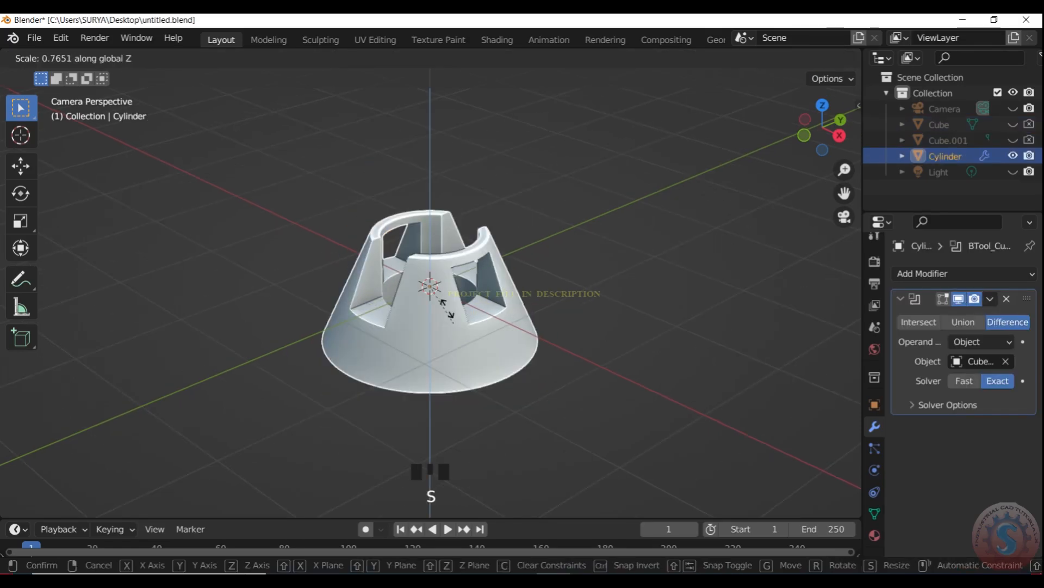
pyautogui.click(533, 233)
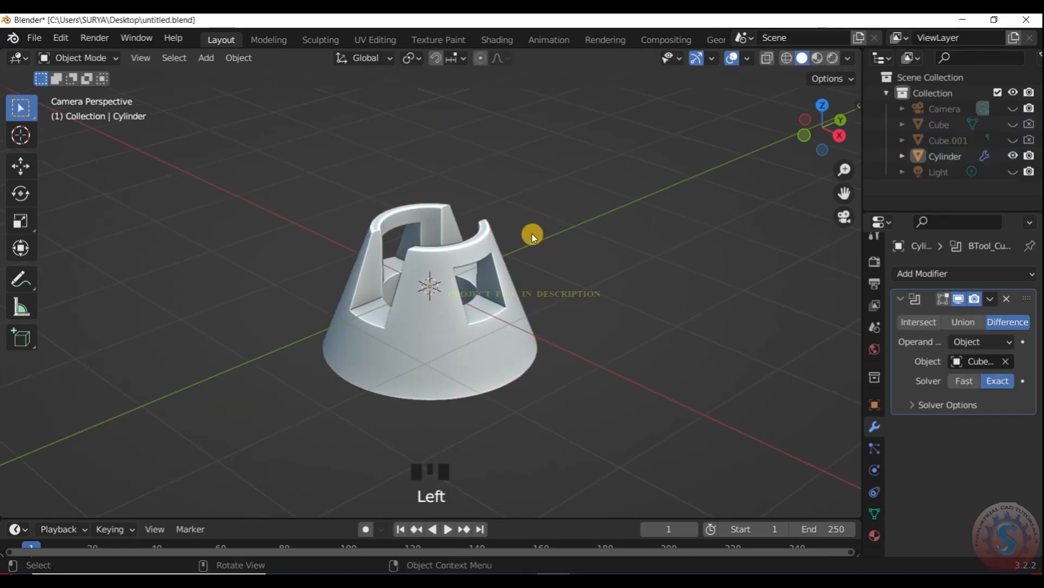
# - Try to flatten the cone by scaling it strongly down along the Z axis
pyautogui.scroll(3, 570, 211)
pyautogui.press('KP_0')
pyautogui.scroll(-2, 686, 217)
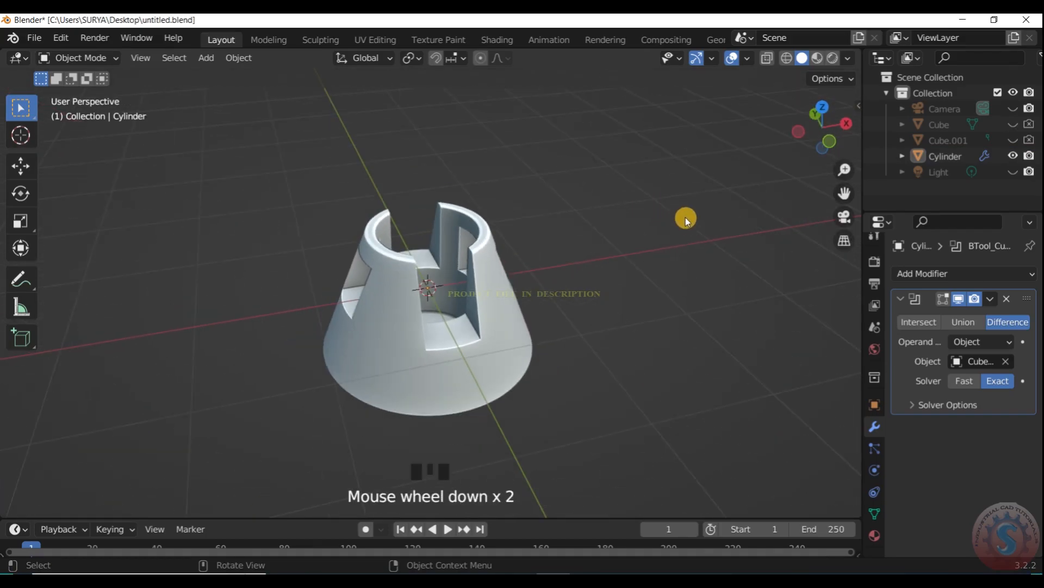
pyautogui.scroll(-1, 826, 149)
pyautogui.moveTo(827, 153); pyautogui.dragTo(795, 174)
pyautogui.scroll(2, 528, 368)
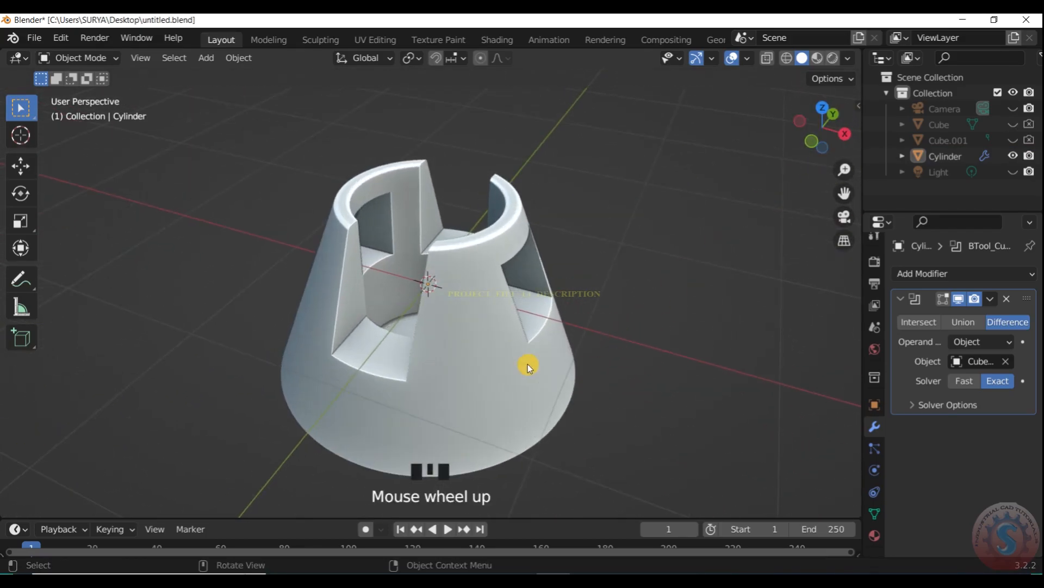
pyautogui.press('s')
pyautogui.press('z')
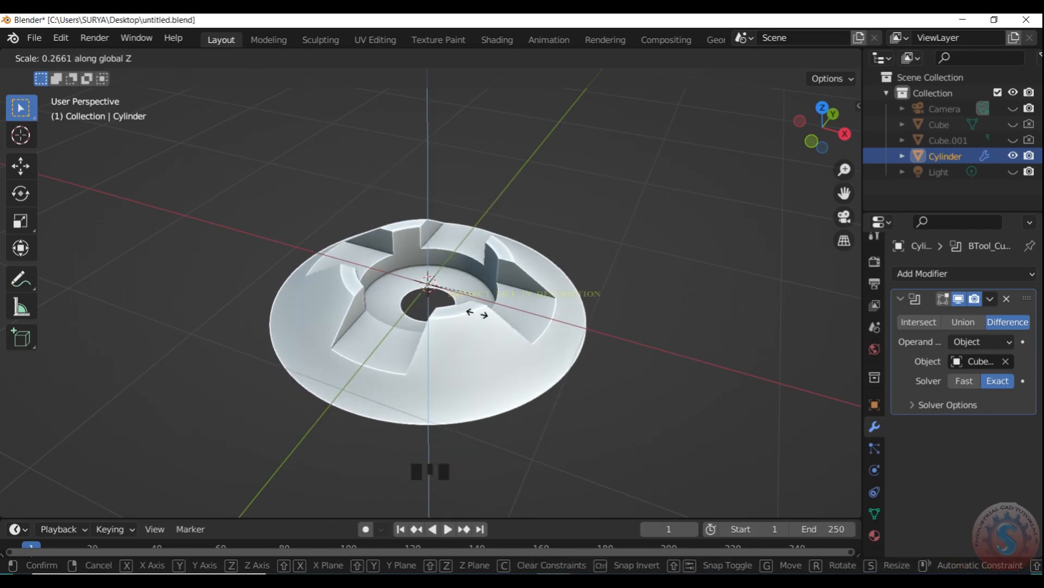
pyautogui.click(624, 227)
pyautogui.scroll(2, 631, 239)
pyautogui.press('KP_0')
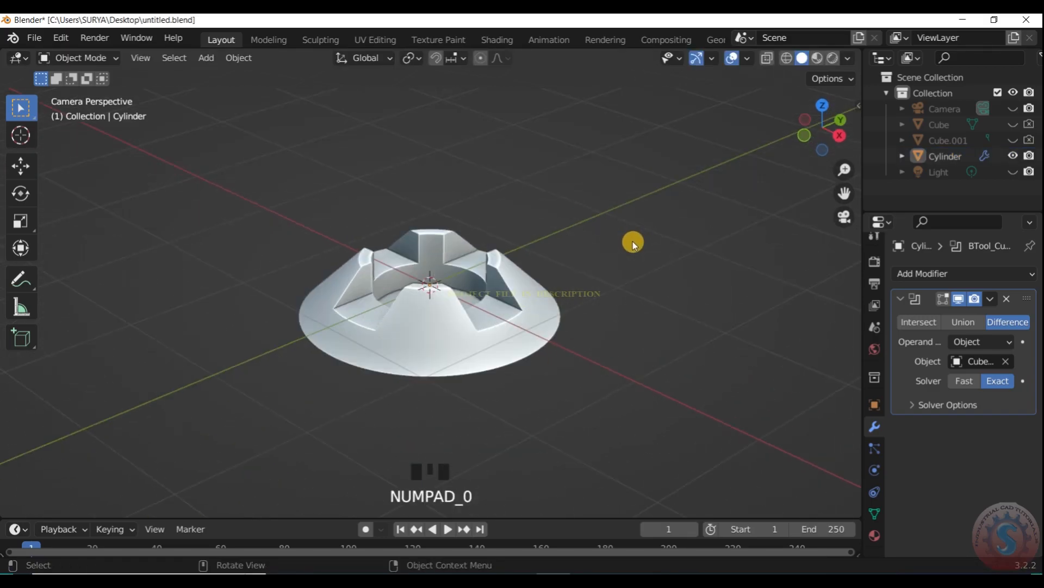
# - Undo the cone's flattening and examine its slots from the side and through the camera
pyautogui.scroll(2, 476, 294)
pyautogui.scroll(-3, 541, 277)
pyautogui.scroll(2, 812, 135)
pyautogui.moveTo(811, 136); pyautogui.dragTo(769, 217)
pyautogui.scroll(5, 840, 115)
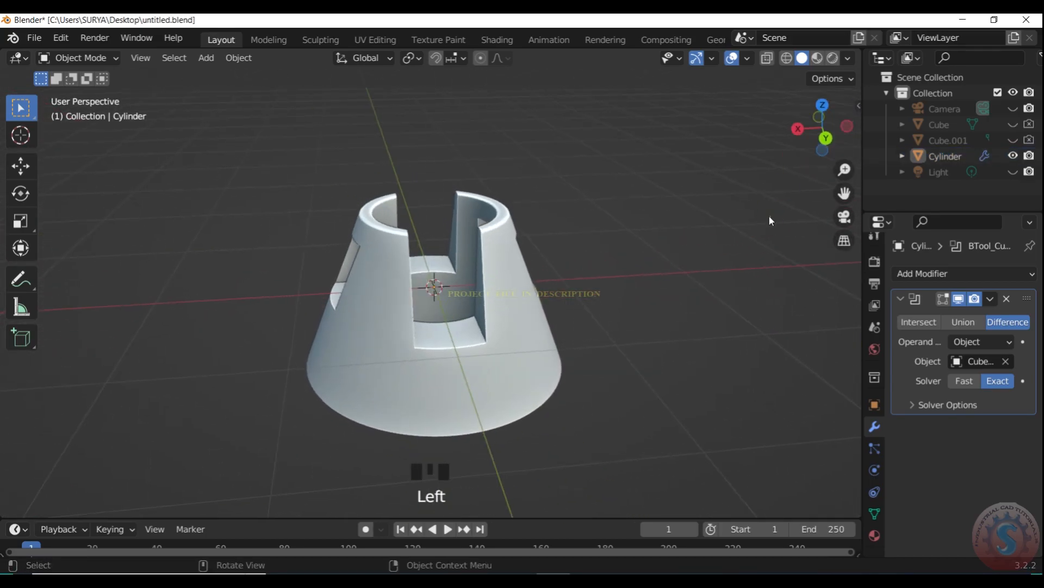
pyautogui.scroll(2, 816, 147)
pyautogui.moveTo(831, 123); pyautogui.dragTo(638, 236)
pyautogui.press('KP_0')
pyautogui.scroll(3, 576, 250)
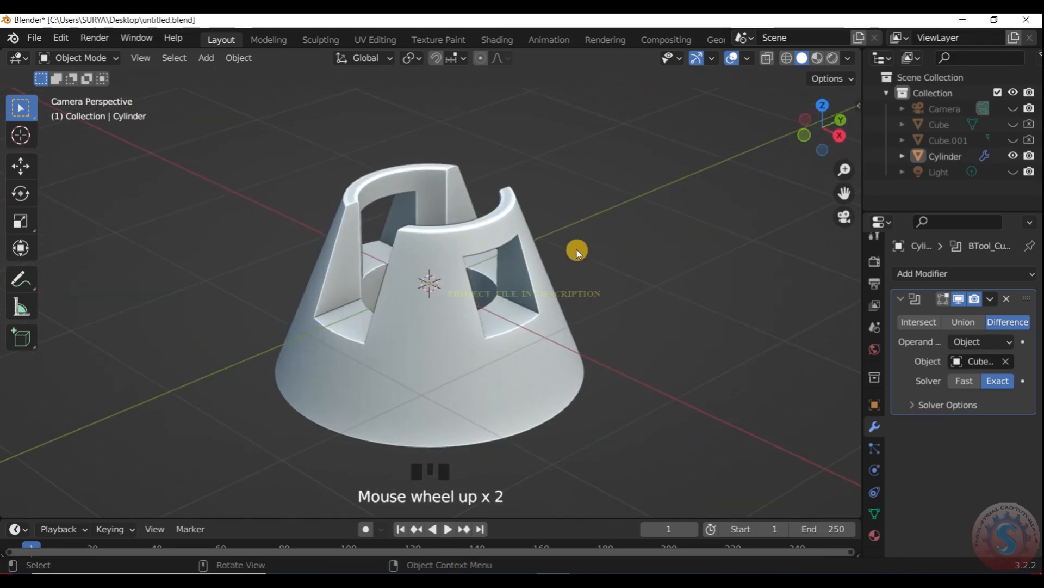
# - Show the hidden bar cutters and move the rotated bar down along Z by about 0.2 m
pyautogui.click(547, 278)
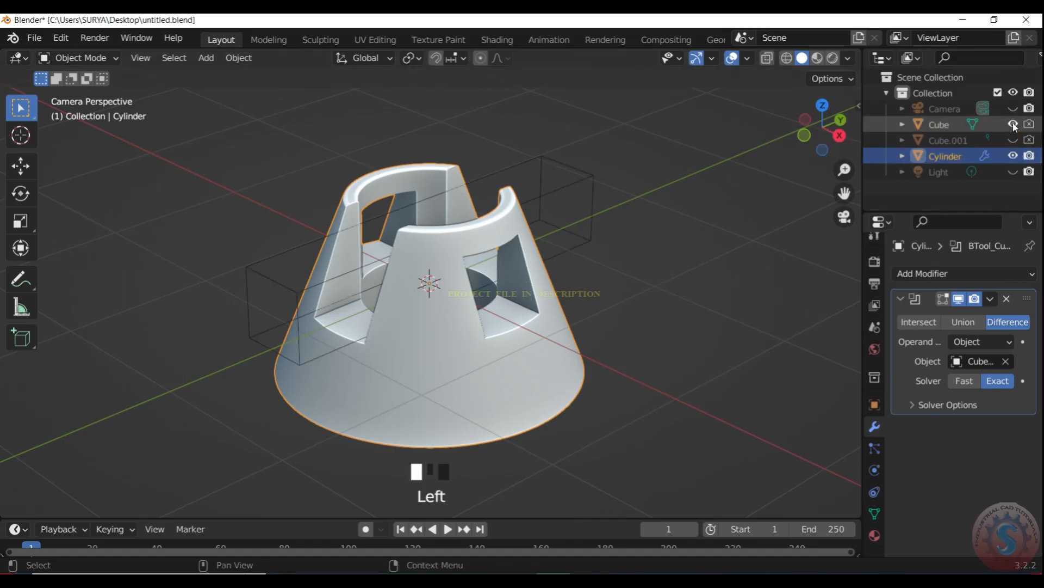
pyautogui.click(591, 191)
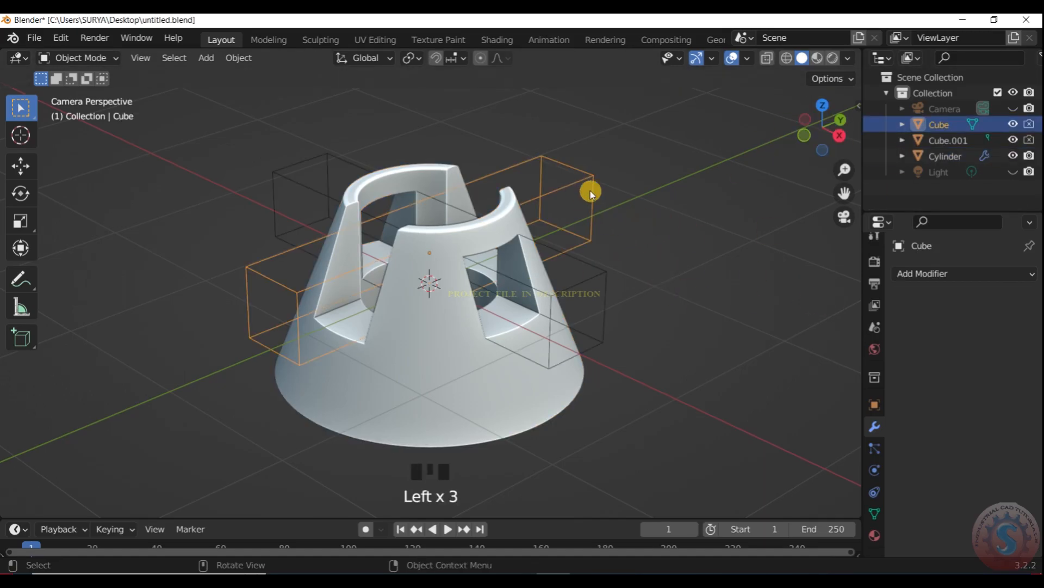
pyautogui.click(585, 273)
pyautogui.press('g')
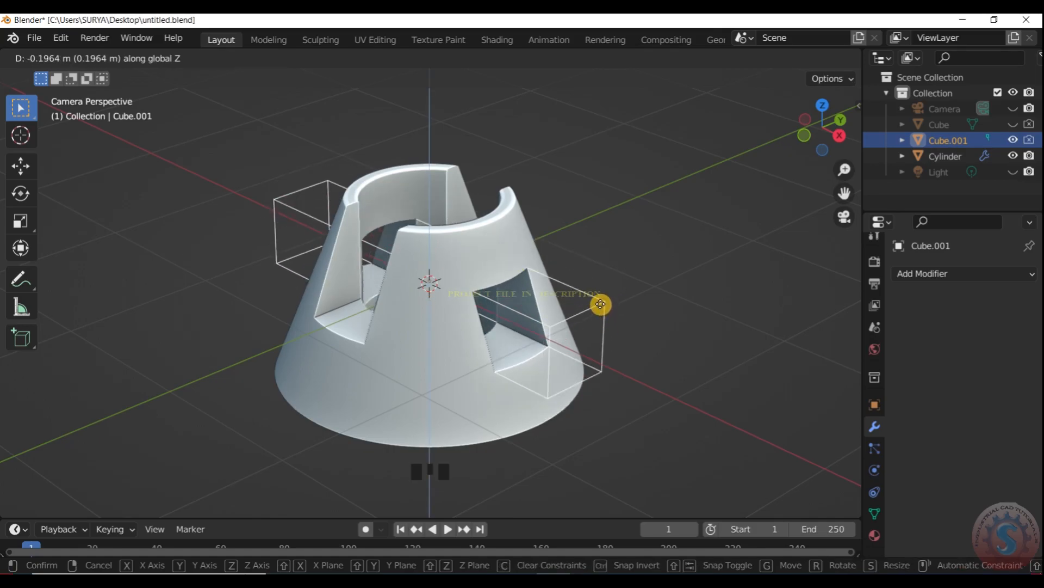
pyautogui.click(602, 301)
# - Select the cone and scale it along the Z axis to about half its height
pyautogui.click(509, 225)
pyautogui.press('s')
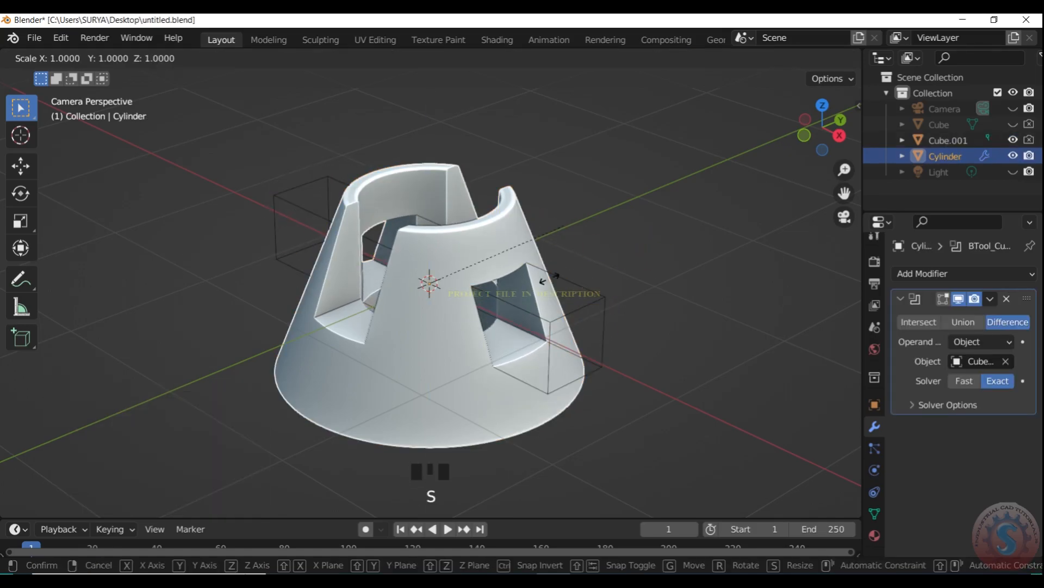
pyautogui.press('z')
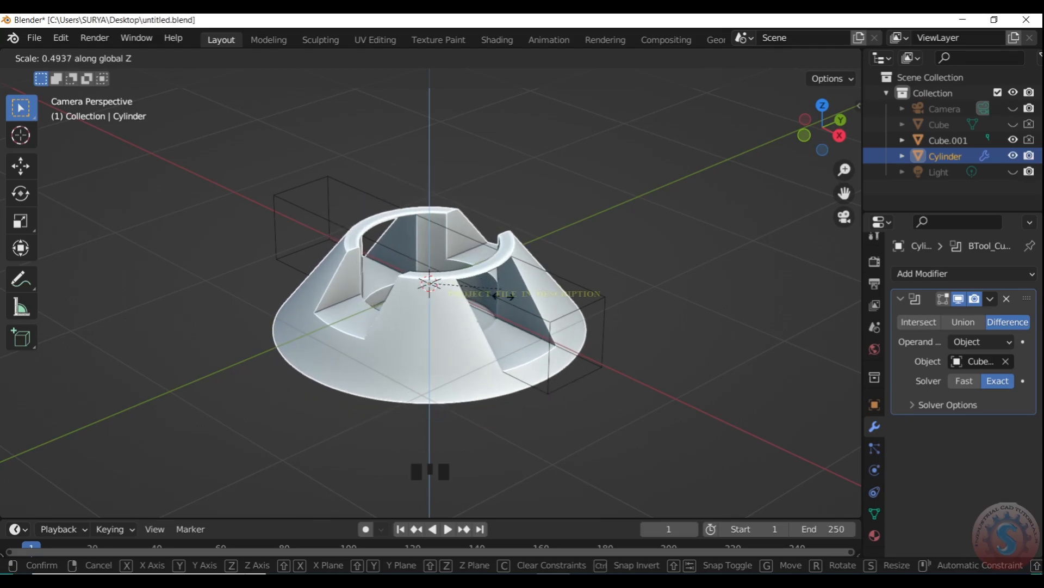
pyautogui.click(507, 303)
pyautogui.click(590, 217)
# - Select the visible bar cutter and move it slightly further down along the Z axis
pyautogui.scroll(-3, 593, 216)
pyautogui.scroll(3, 593, 216)
pyautogui.moveTo(816, 128); pyautogui.dragTo(744, 162)
pyautogui.press('KP_0')
pyautogui.scroll(2, 562, 214)
pyautogui.scroll(-3, 504, 261)
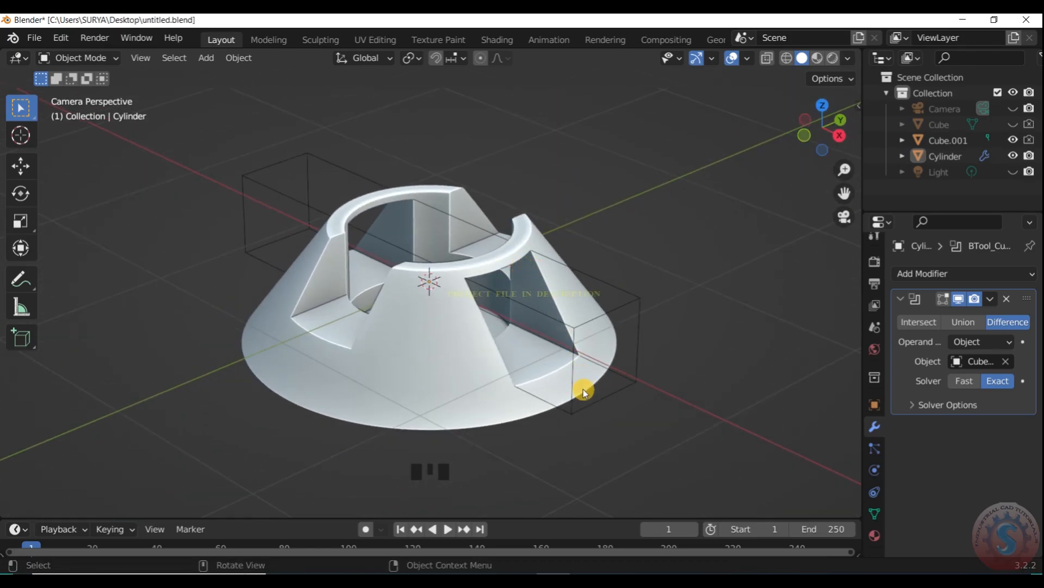
pyautogui.click(634, 315)
pyautogui.press('g')
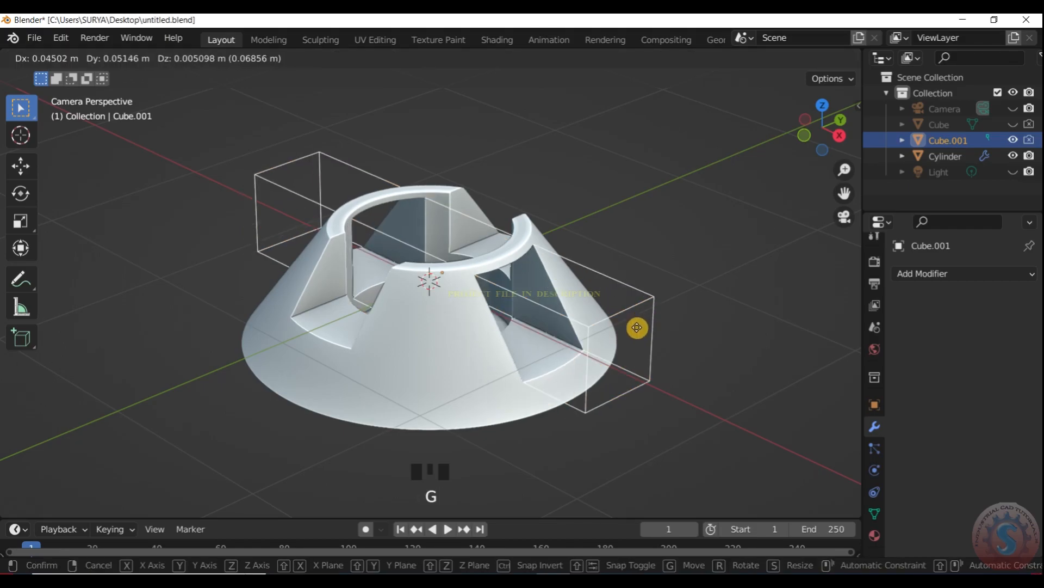
pyautogui.press('z')
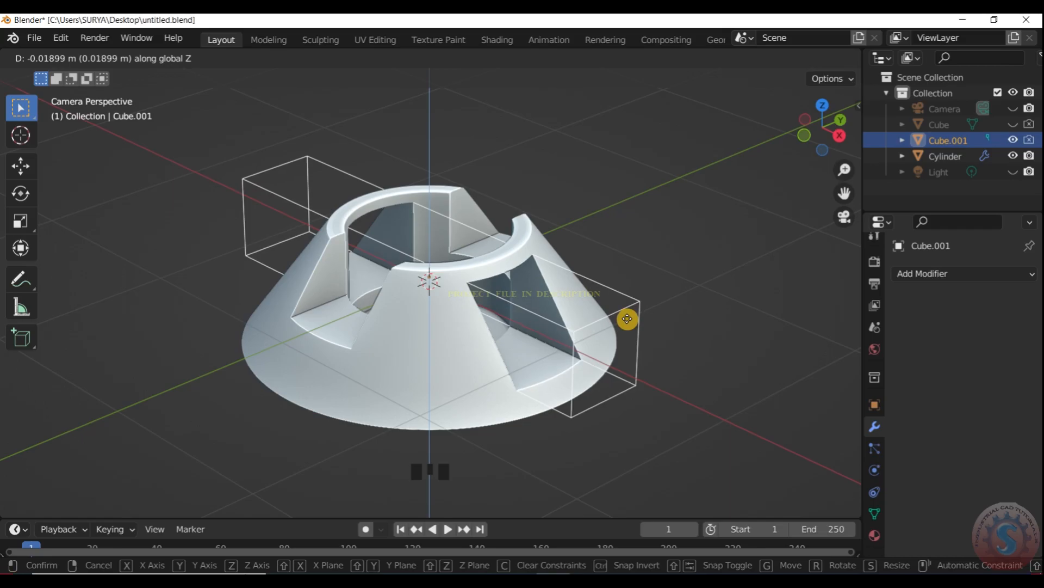
pyautogui.click(637, 243)
pyautogui.click(637, 243)
# - Select the slotted cone and scale it along the Z axis by about 0.85
pyautogui.scroll(-2, 482, 289)
pyautogui.click(483, 289)
pyautogui.scroll(2, 500, 285)
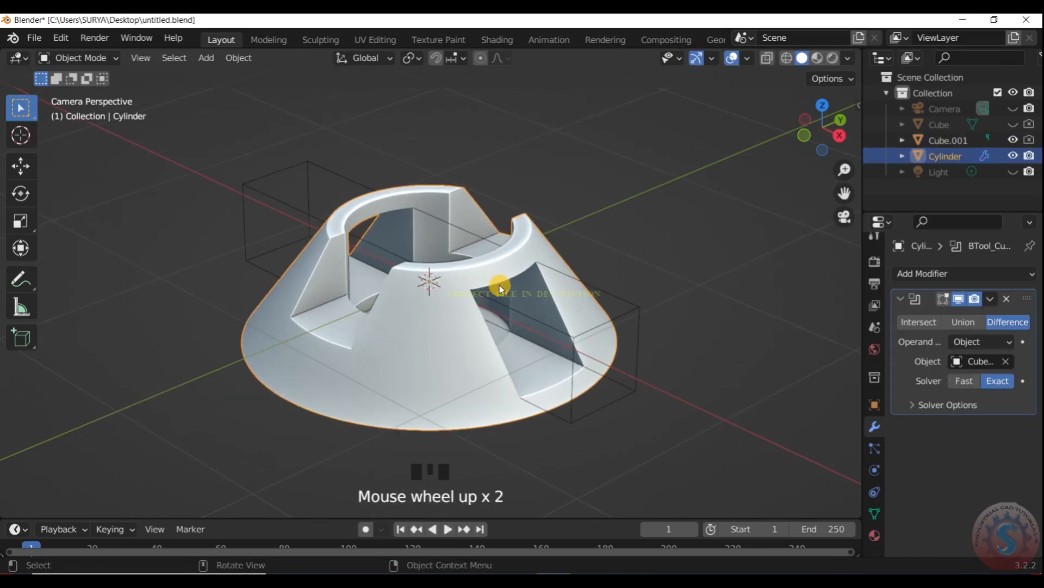
pyautogui.press('s')
pyautogui.press('z')
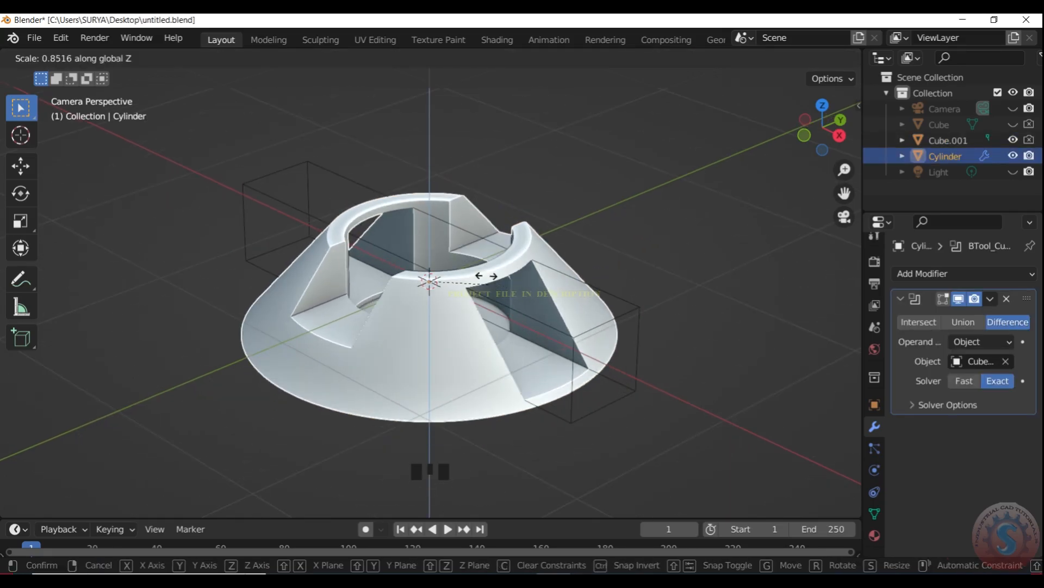
pyautogui.click(489, 292)
pyautogui.click(585, 227)
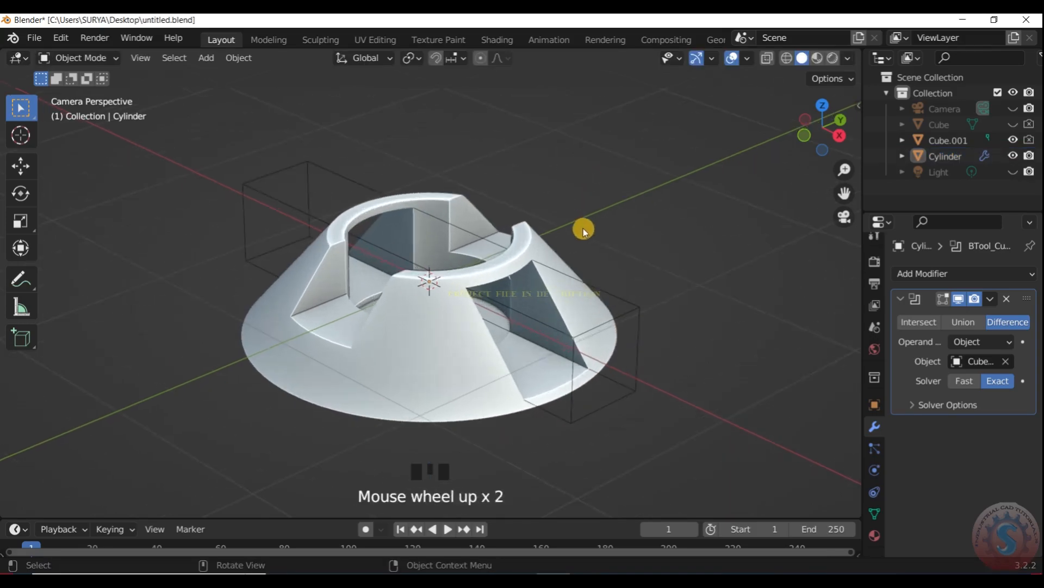
# - Hide the remaining bar cutter and examine the slotted cone from other angles and through the camera
pyautogui.click(632, 309)
pyautogui.scroll(-2, 626, 231)
pyautogui.scroll(2, 608, 260)
pyautogui.moveTo(822, 131); pyautogui.dragTo(822, 128)
pyautogui.scroll(4, 668, 269)
pyautogui.press('KP_0')
pyautogui.scroll(6, 476, 355)
pyautogui.press('KP_0')
# - Select the cone and apply its Boolean Difference modifier
pyautogui.scroll(-2, 765, 205)
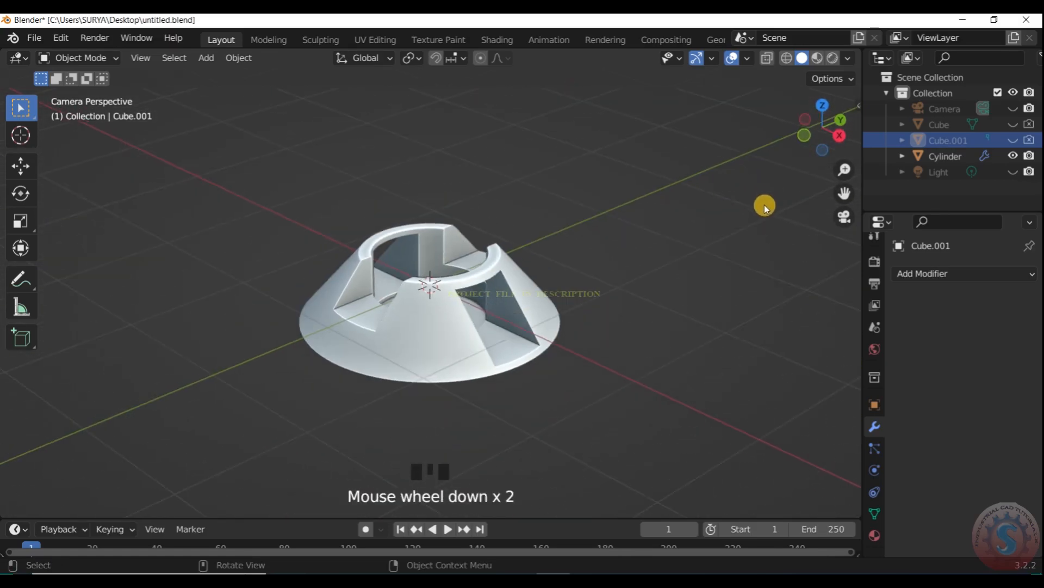
pyautogui.scroll(3, 778, 171)
pyautogui.scroll(-1, 778, 171)
pyautogui.scroll(-1, 778, 170)
pyautogui.scroll(-1, 778, 171)
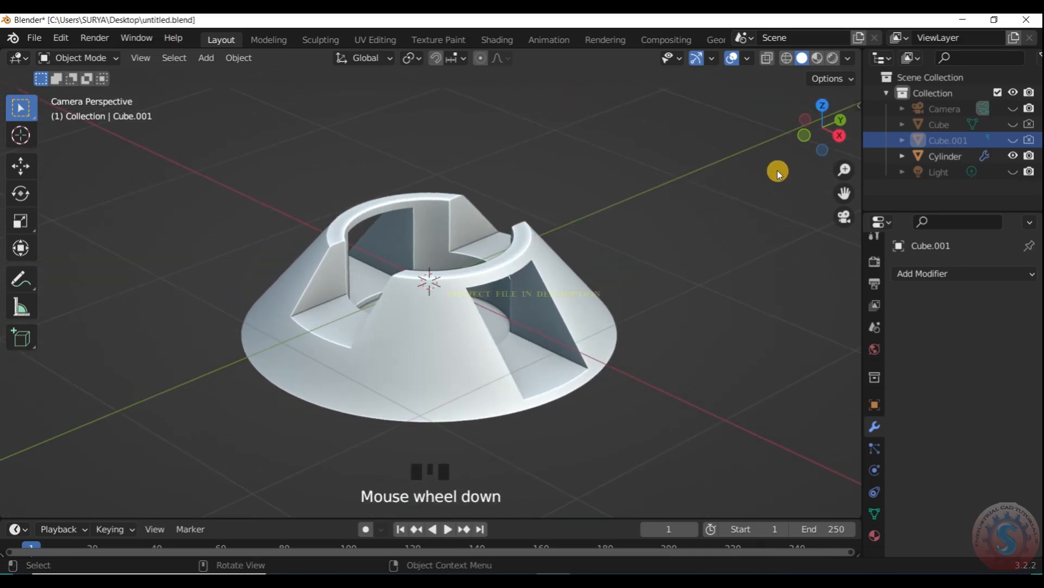
pyautogui.scroll(3, 778, 171)
pyautogui.click(563, 263)
pyautogui.click(995, 303)
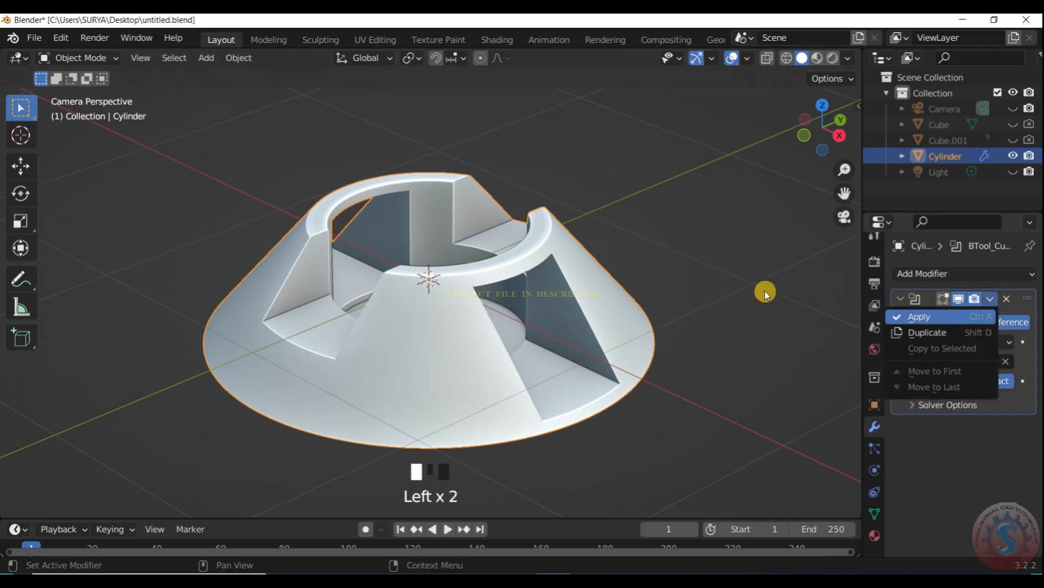
pyautogui.hotkey('ctrl', 'a')
# - Select the finished cone and start appending data from another Blender file
pyautogui.scroll(-2, 736, 256)
pyautogui.scroll(2, 502, 299)
pyautogui.scroll(-1, 517, 302)
pyautogui.scroll(-1, 532, 305)
pyautogui.scroll(1, 492, 293)
pyautogui.click(545, 293)
pyautogui.click(34, 37)
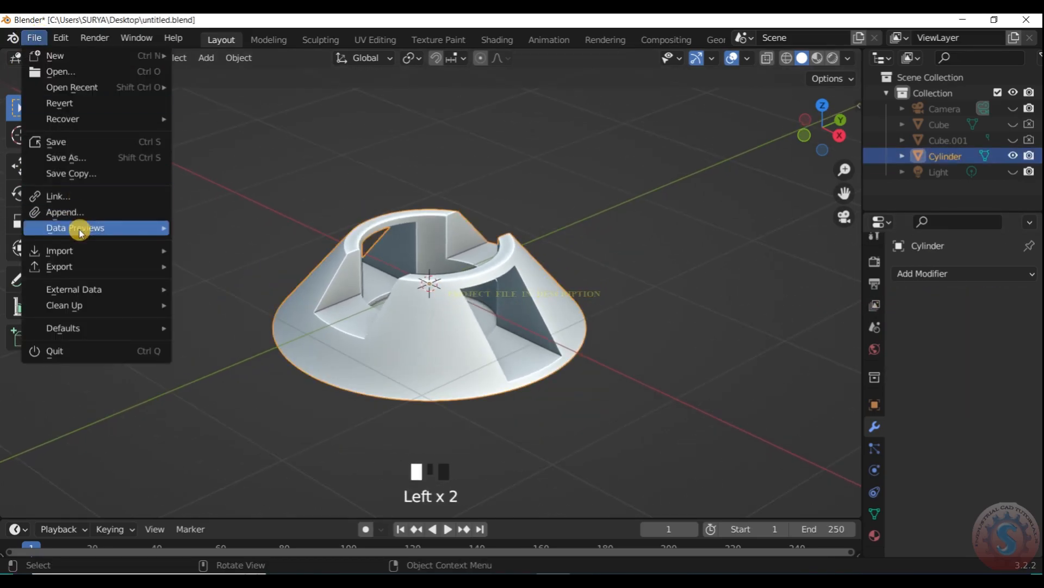
pyautogui.click(77, 213)
pyautogui.click(384, 196)
pyautogui.click(348, 103)
pyautogui.scroll(-3, 207, 276)
pyautogui.scroll(3, 208, 272)
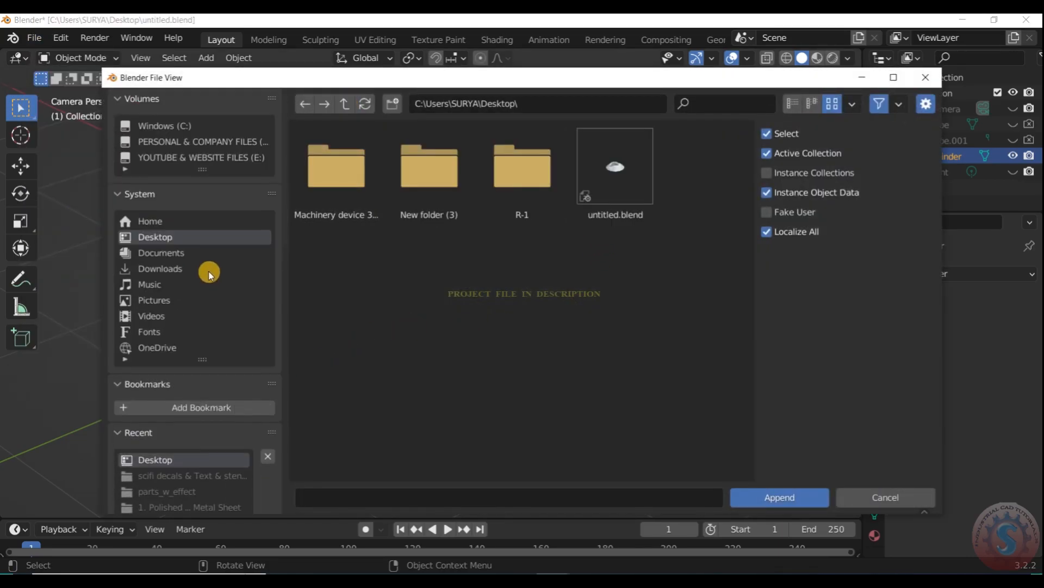
# - Browse the YOUTUBE & WEBSITE FILES (E:) drive to the 05. BLENDER DESIGN GUIDE folder
pyautogui.click(223, 160)
pyautogui.click(224, 141)
pyautogui.click(224, 157)
pyautogui.doubleClick(319, 215)
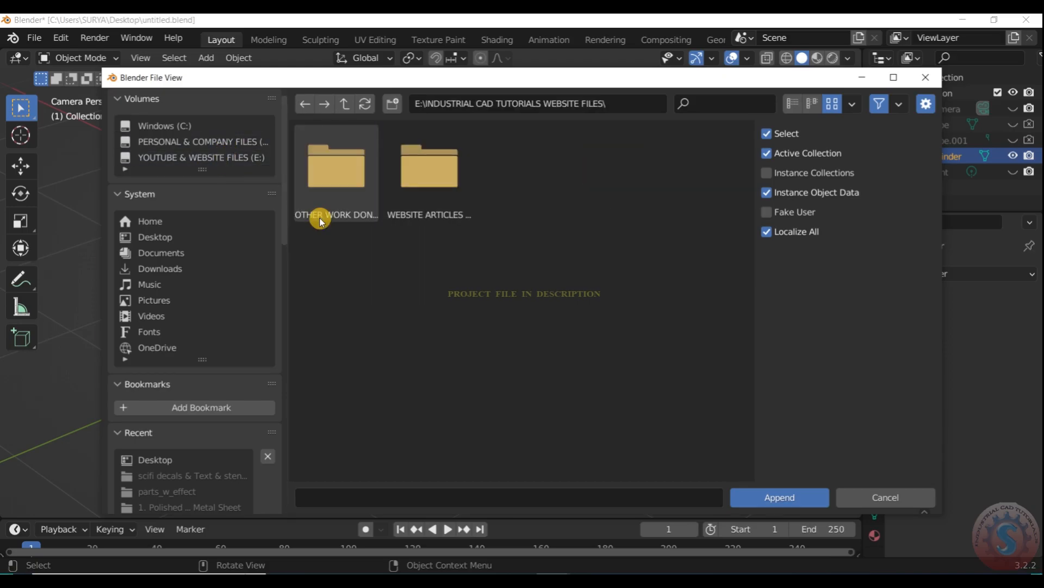
pyautogui.doubleClick(342, 199)
pyautogui.click(318, 104)
pyautogui.doubleClick(425, 201)
pyautogui.doubleClick(359, 199)
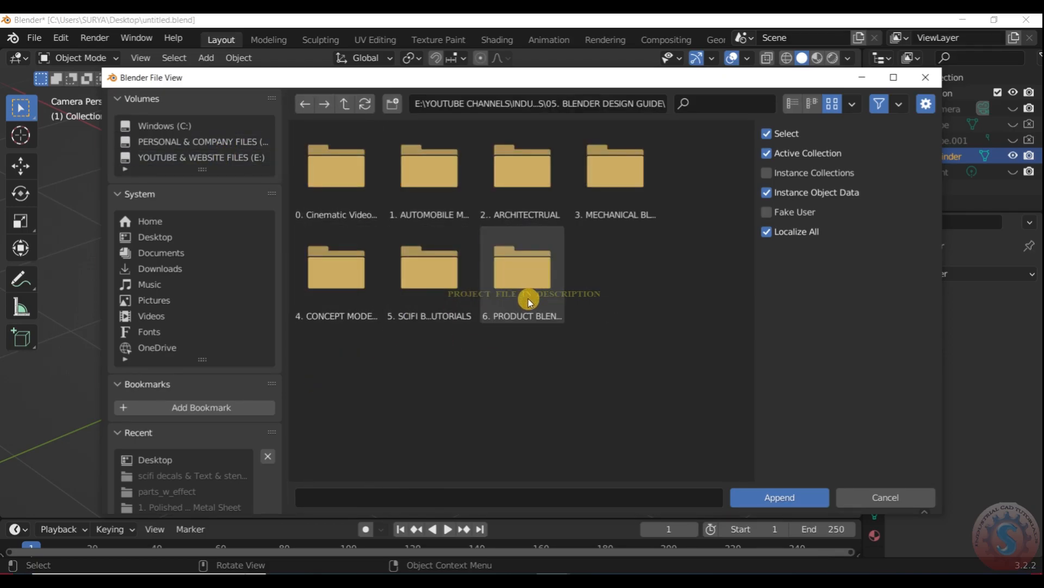
# - Browse into the mechanical Blender tutorials folder and its highpoly subfolder to search for a project file
pyautogui.doubleClick(602, 196)
pyautogui.doubleClick(445, 205)
pyautogui.click(344, 103)
pyautogui.doubleClick(435, 191)
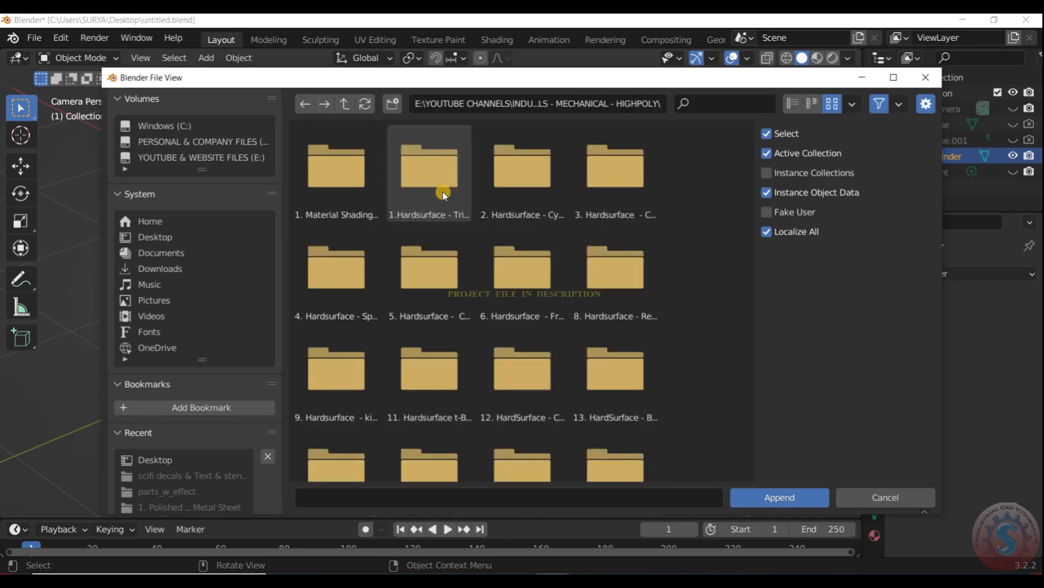
pyautogui.click(349, 104)
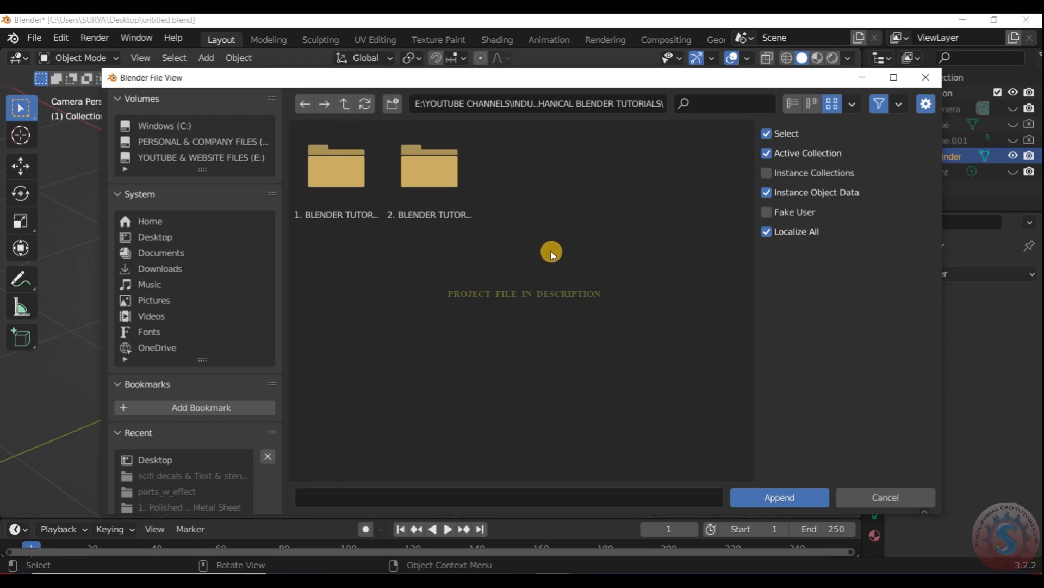
pyautogui.doubleClick(427, 166)
pyautogui.click(345, 103)
pyautogui.click(438, 161)
pyautogui.doubleClick(439, 183)
# - Look through the numbered Hardsurface project folders for a file to append from
pyautogui.scroll(-3, 527, 293)
pyautogui.scroll(3, 526, 280)
pyautogui.scroll(-2, 529, 266)
pyautogui.scroll(2, 529, 268)
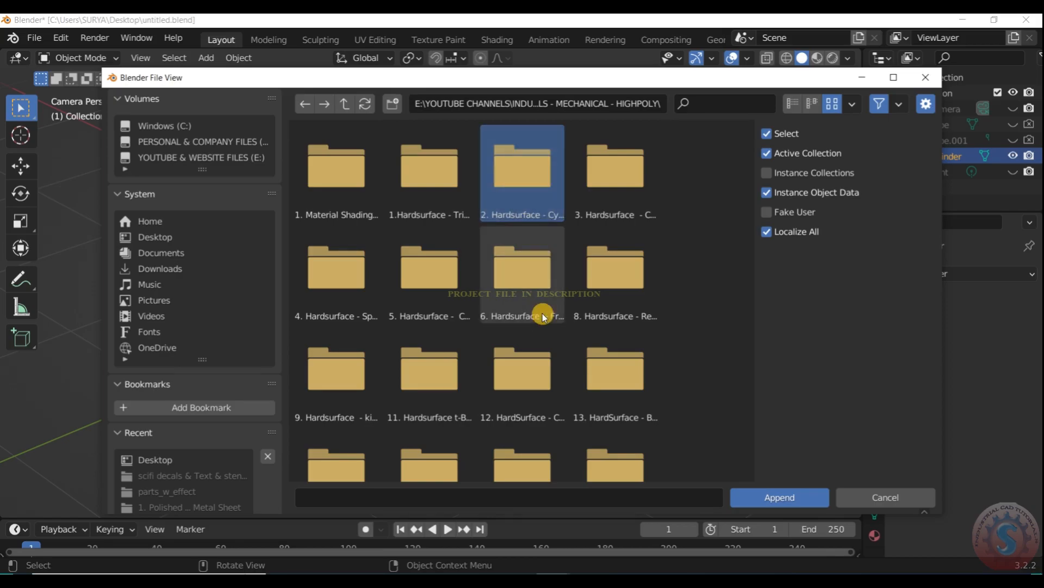
pyautogui.click(360, 193)
pyautogui.scroll(-4, 390, 253)
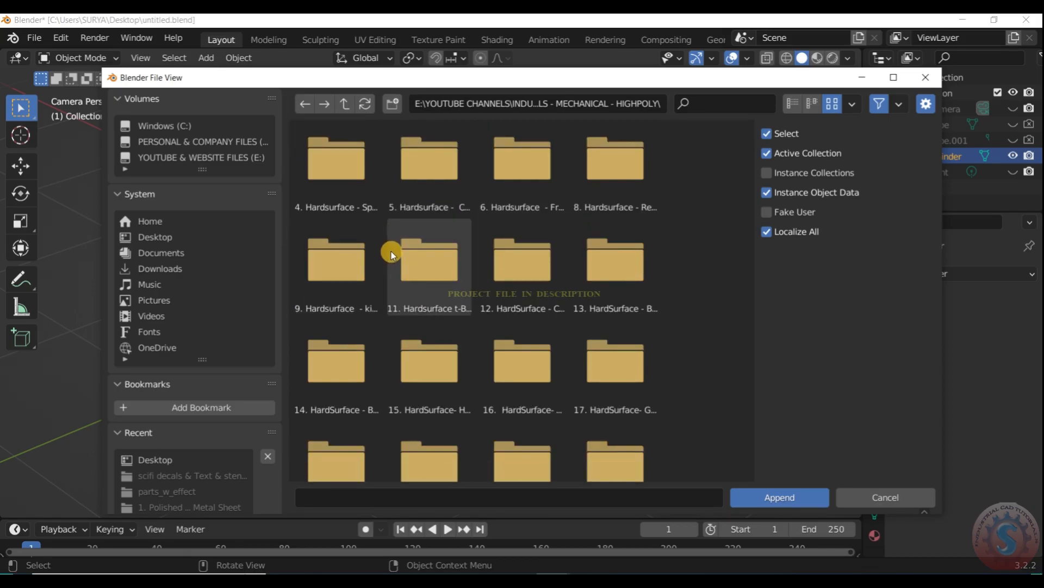
pyautogui.scroll(4, 409, 245)
pyautogui.scroll(-5, 380, 276)
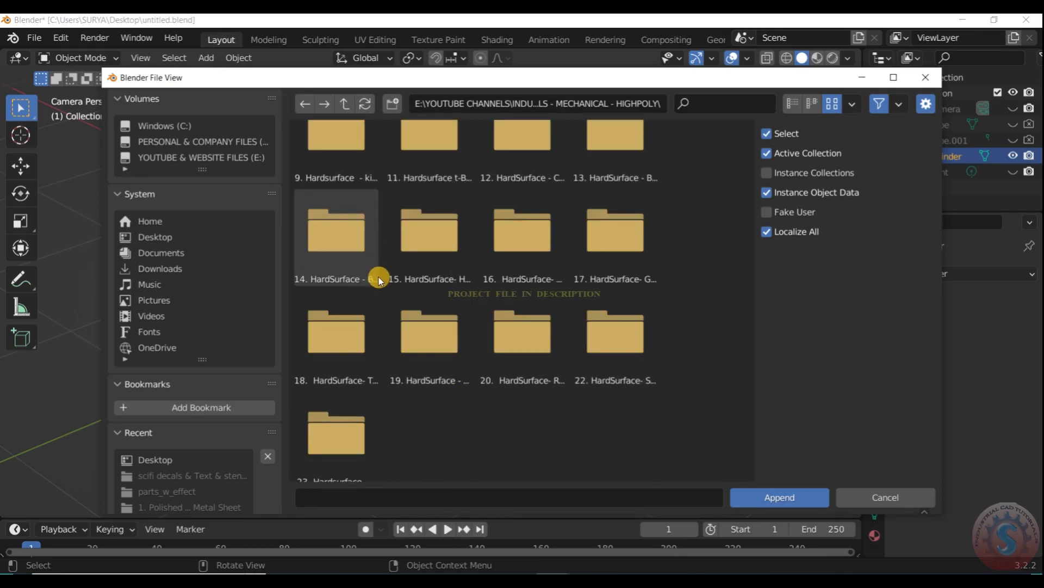
pyautogui.scroll(5, 377, 270)
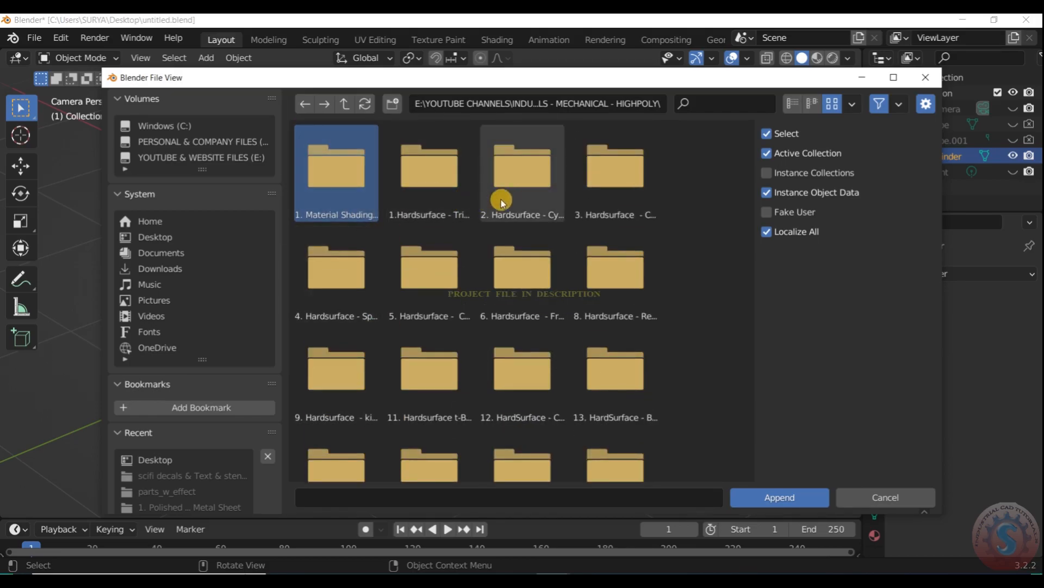
# - Recheck the highpoly project folders and return to the 05. BLENDER DESIGN GUIDE folder
pyautogui.click(345, 104)
pyautogui.doubleClick(439, 212)
pyautogui.scroll(-5, 442, 376)
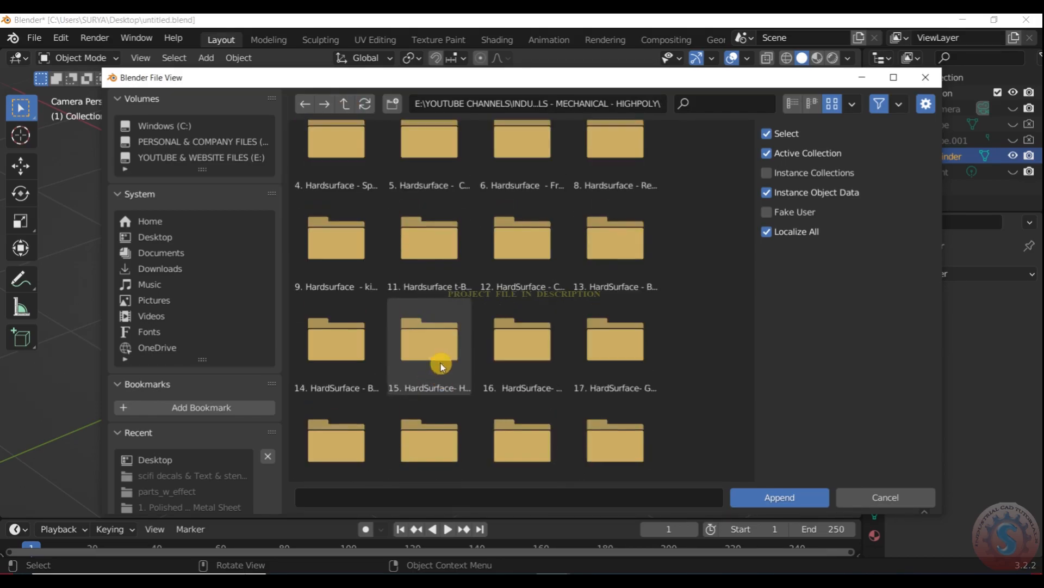
pyautogui.scroll(4, 435, 321)
pyautogui.click(345, 104)
pyautogui.click(326, 104)
pyautogui.click(345, 104)
pyautogui.doubleClick(436, 204)
pyautogui.scroll(-6, 456, 433)
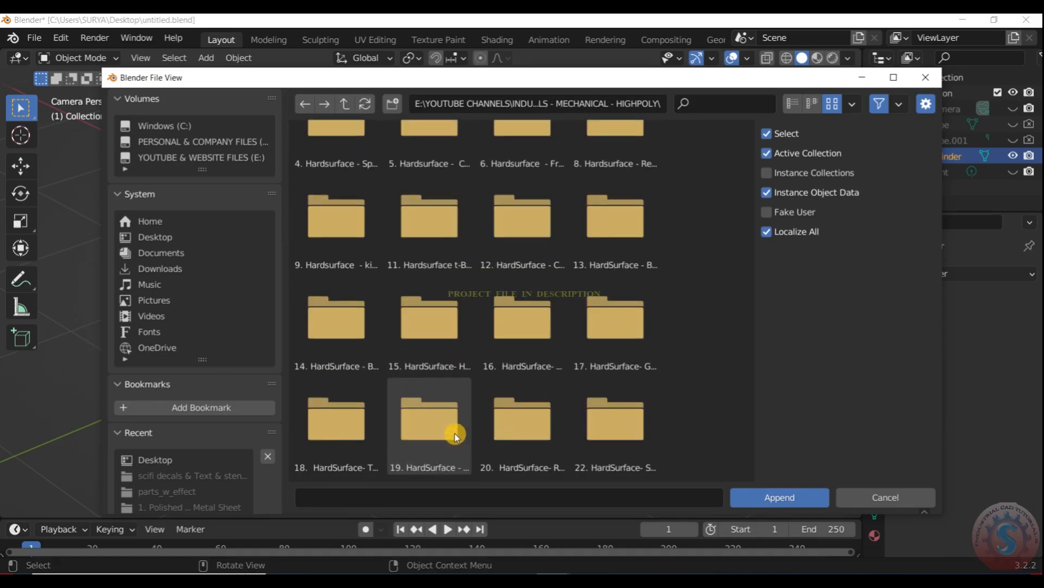
pyautogui.scroll(5, 455, 424)
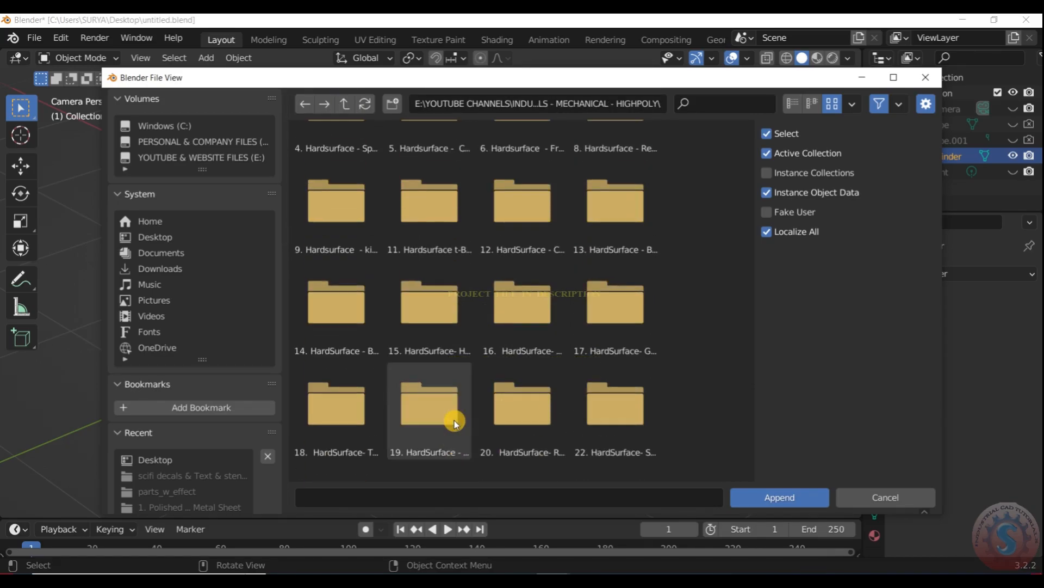
pyautogui.click(345, 103)
pyautogui.click(346, 104)
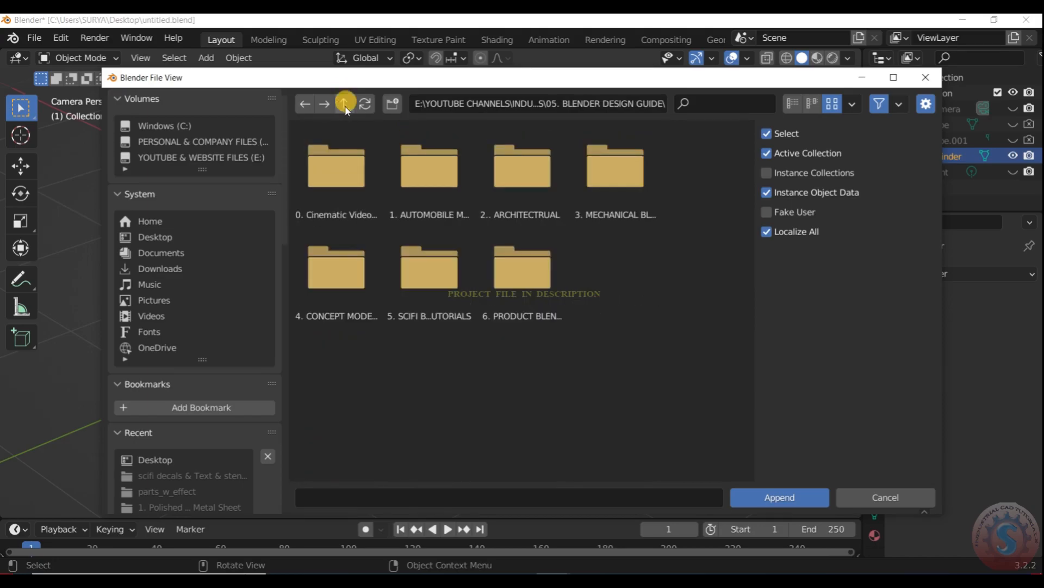
# - Browse through the lowpoly mechanical tutorials to the door handle's project files and open DOOR HANDLE.blend for appending
pyautogui.doubleClick(611, 205)
pyautogui.doubleClick(439, 202)
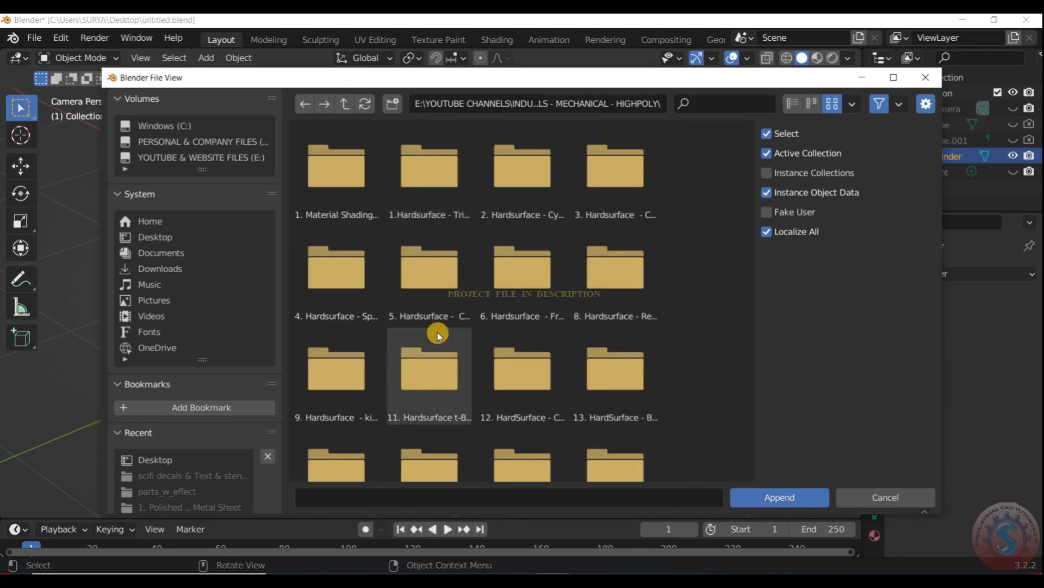
pyautogui.click(346, 104)
pyautogui.doubleClick(363, 194)
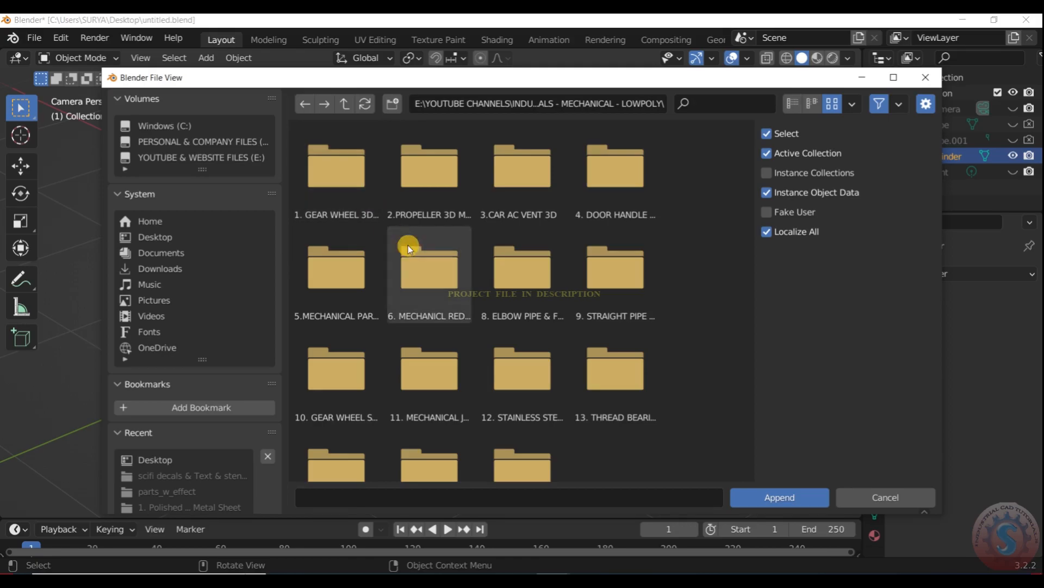
pyautogui.doubleClick(615, 221)
pyautogui.click(345, 103)
pyautogui.doubleClick(635, 209)
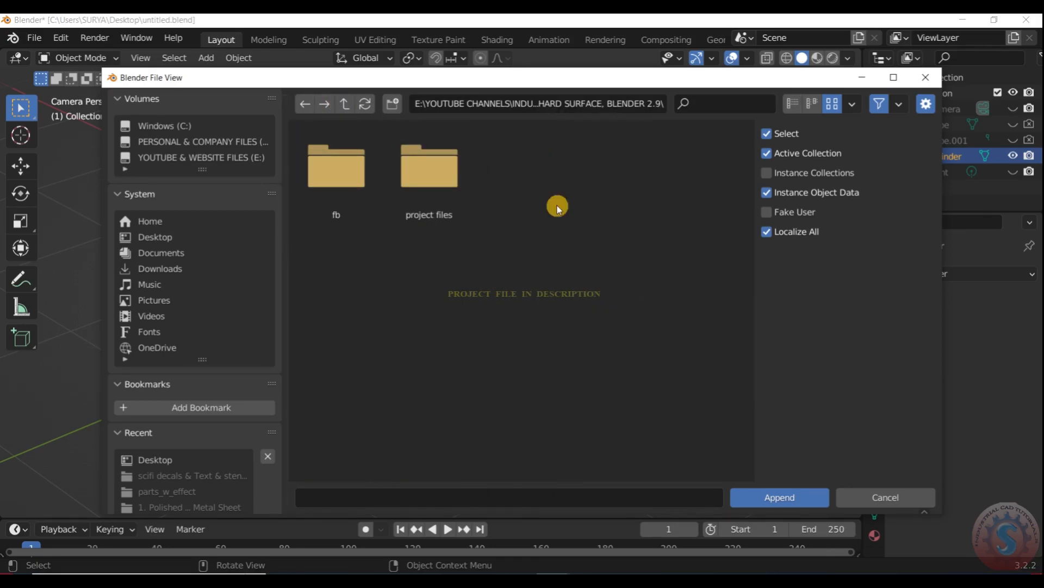
pyautogui.doubleClick(430, 195)
pyautogui.click(449, 193)
pyautogui.click(801, 499)
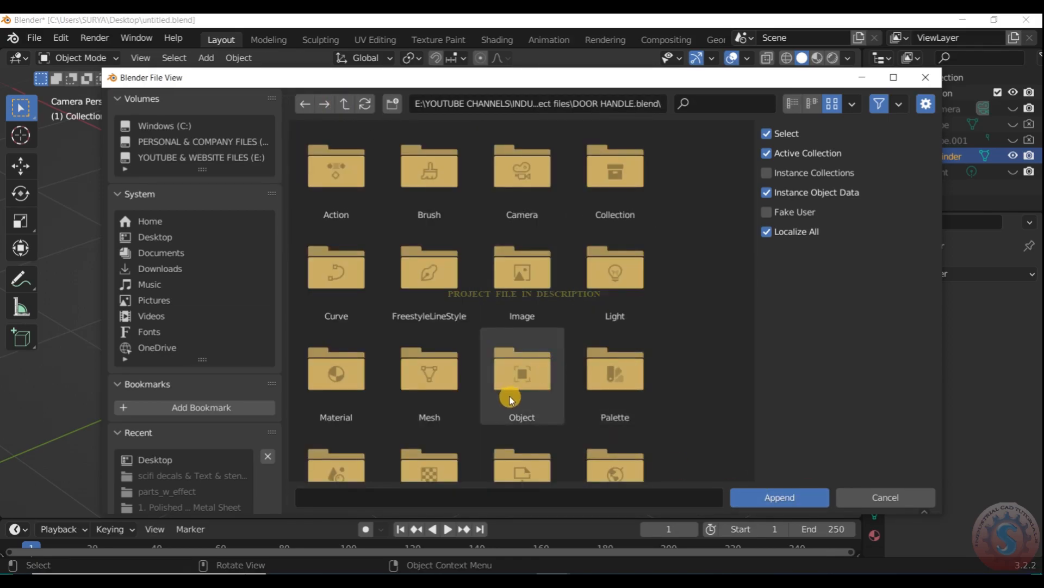
# - Look through the Object, Material and Texture data categories inside DOOR HANDLE.blend
pyautogui.scroll(-2, 514, 399)
pyautogui.scroll(2, 516, 399)
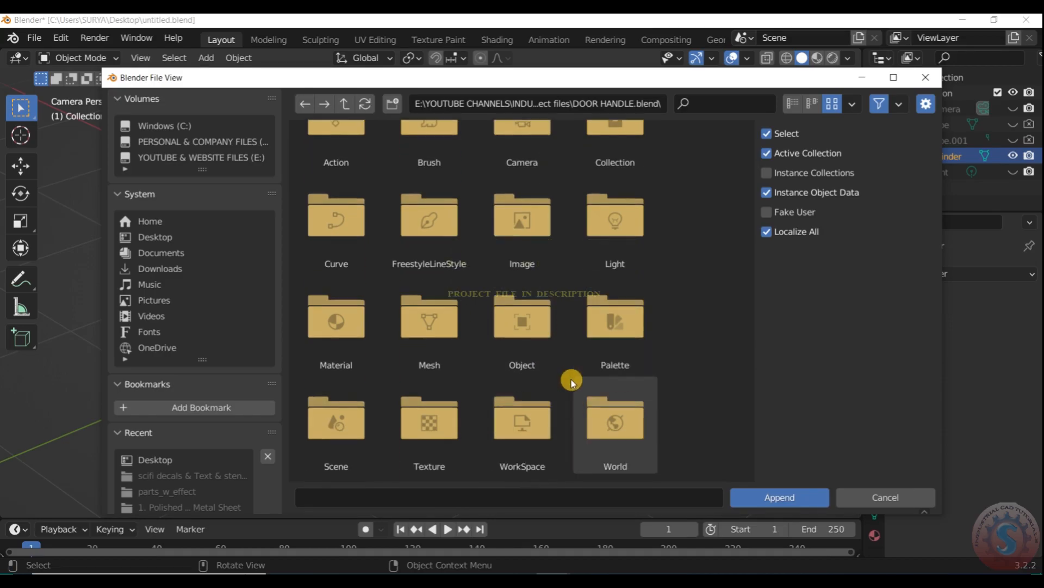
pyautogui.click(533, 304)
pyautogui.click(533, 305)
pyautogui.click(345, 103)
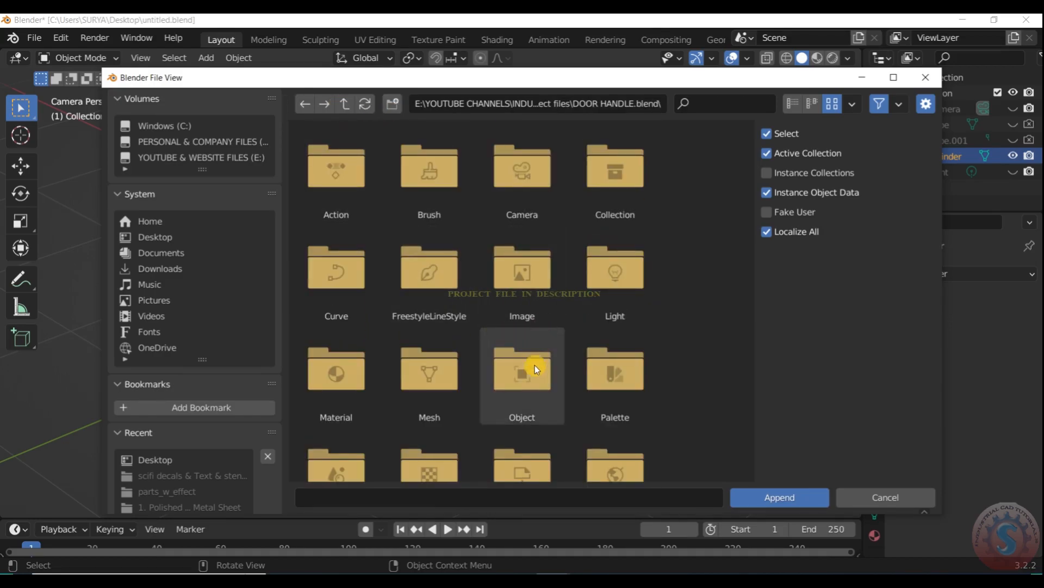
pyautogui.click(366, 379)
pyautogui.click(345, 104)
pyautogui.scroll(-2, 473, 315)
pyautogui.click(452, 420)
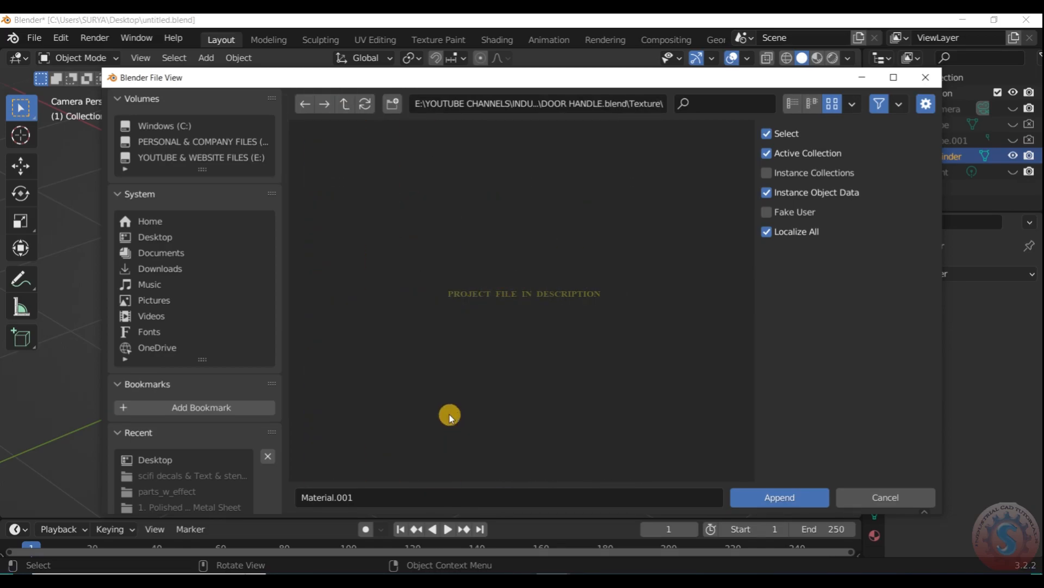
pyautogui.click(345, 104)
pyautogui.scroll(2, 511, 344)
# - Append Material.001 from the Material category of DOOR HANDLE.blend
pyautogui.doubleClick(338, 383)
pyautogui.click(436, 205)
pyautogui.click(342, 176)
pyautogui.click(432, 186)
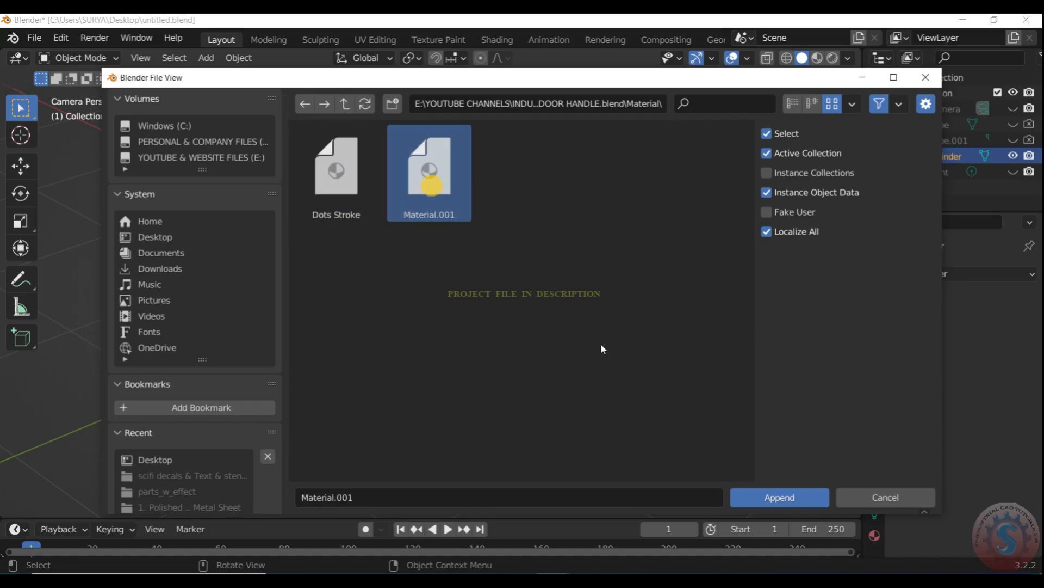
pyautogui.click(774, 500)
# - Assign Material.001 to the slotted cone and deselect it
pyautogui.click(876, 533)
pyautogui.click(907, 340)
pyautogui.click(846, 377)
pyautogui.click(655, 293)
# - Display the viewport in Material Preview shading and examine the cone's material from several angles
pyautogui.scroll(-1, 655, 294)
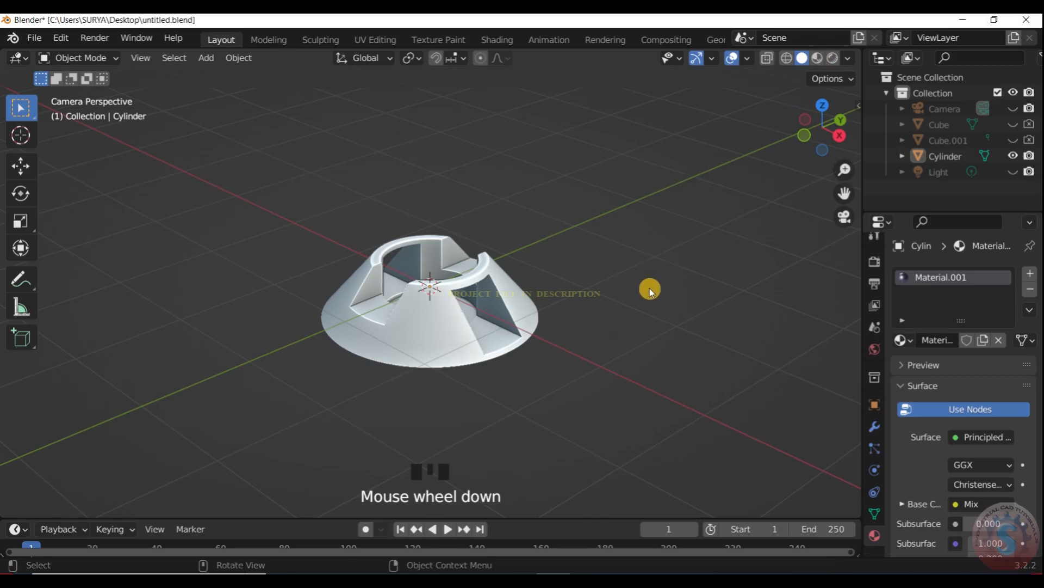
pyautogui.scroll(-2, 690, 299)
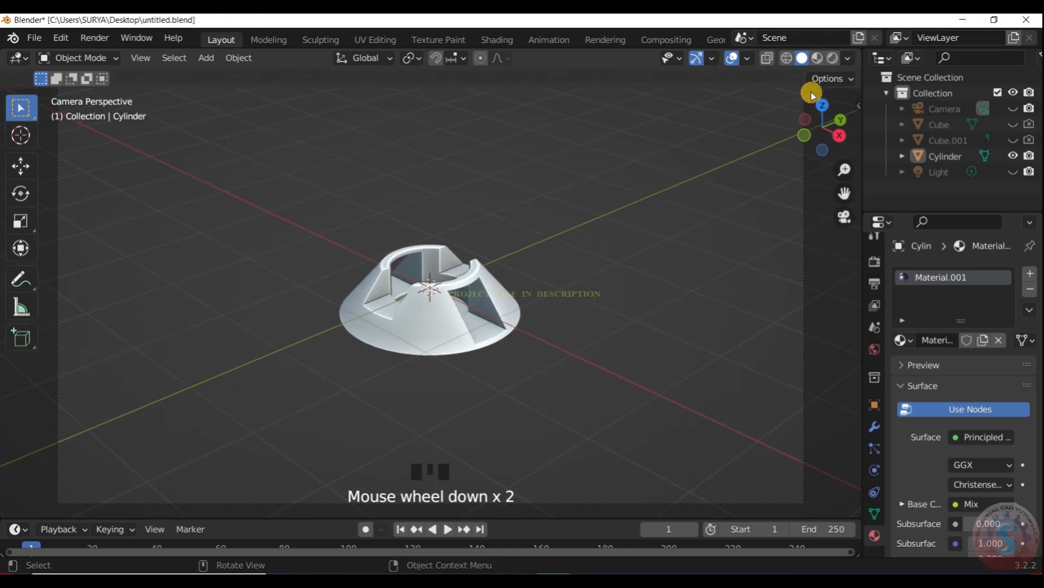
pyautogui.click(818, 58)
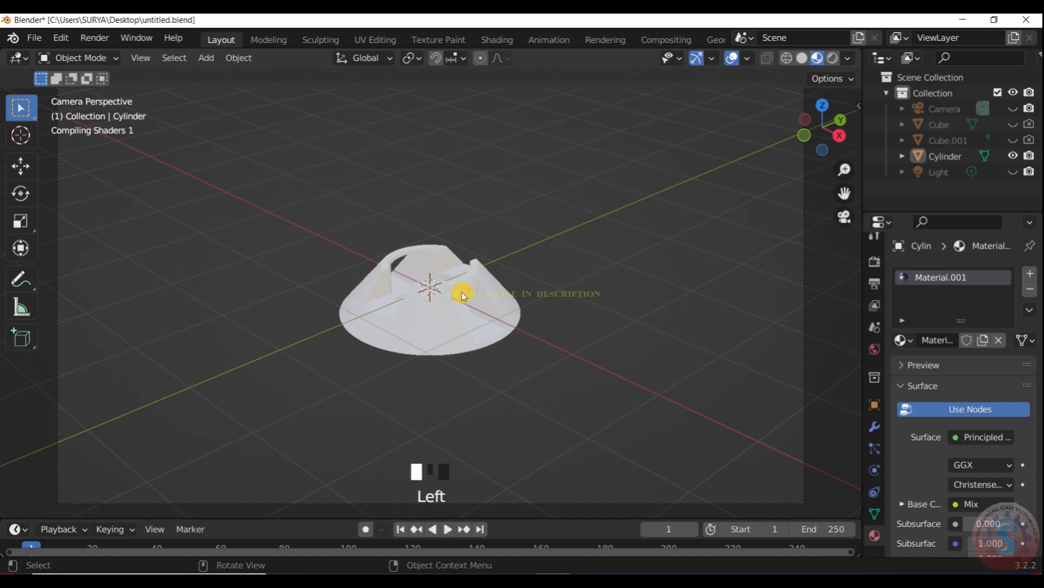
pyautogui.scroll(8, 462, 290)
pyautogui.scroll(-1, 522, 256)
pyautogui.moveTo(822, 126)
pyautogui.mouseDown()
pyautogui.moveTo(826, 143)
pyautogui.moveTo(828, 82)
pyautogui.moveTo(844, 143)
pyautogui.moveTo(822, 129)
pyautogui.moveTo(832, 82)
pyautogui.moveTo(823, 128)
pyautogui.mouseUp()
pyautogui.scroll(7, 438, 321)
pyautogui.scroll(5, 525, 296)
pyautogui.scroll(-2, 648, 250)
pyautogui.scroll(-8, 594, 223)
pyautogui.scroll(5, 490, 297)
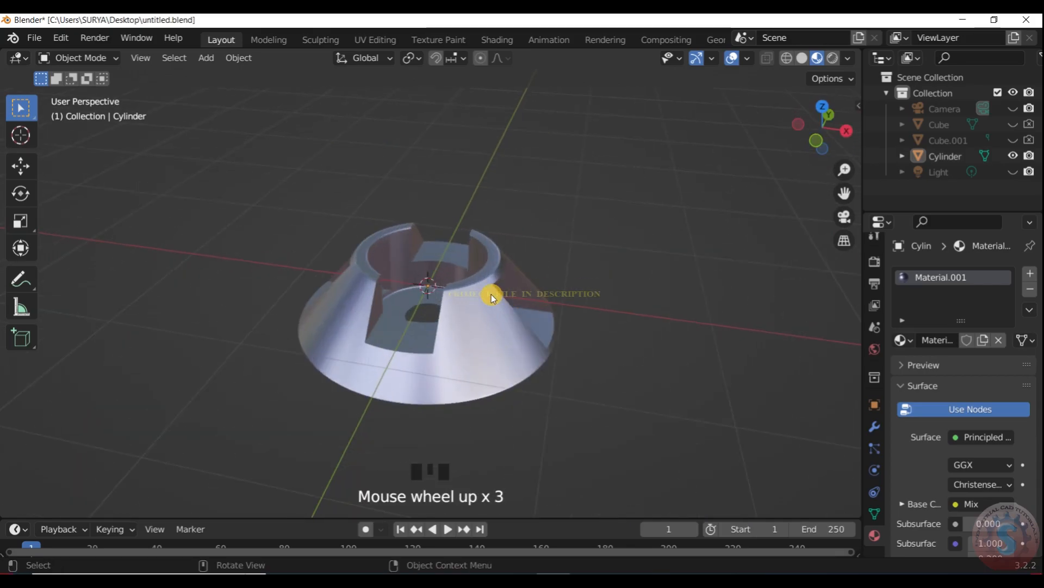
# - Switch the viewport to Rendered shading and turn off Scene World lighting
pyautogui.press('KP_0')
pyautogui.press('KP_0')
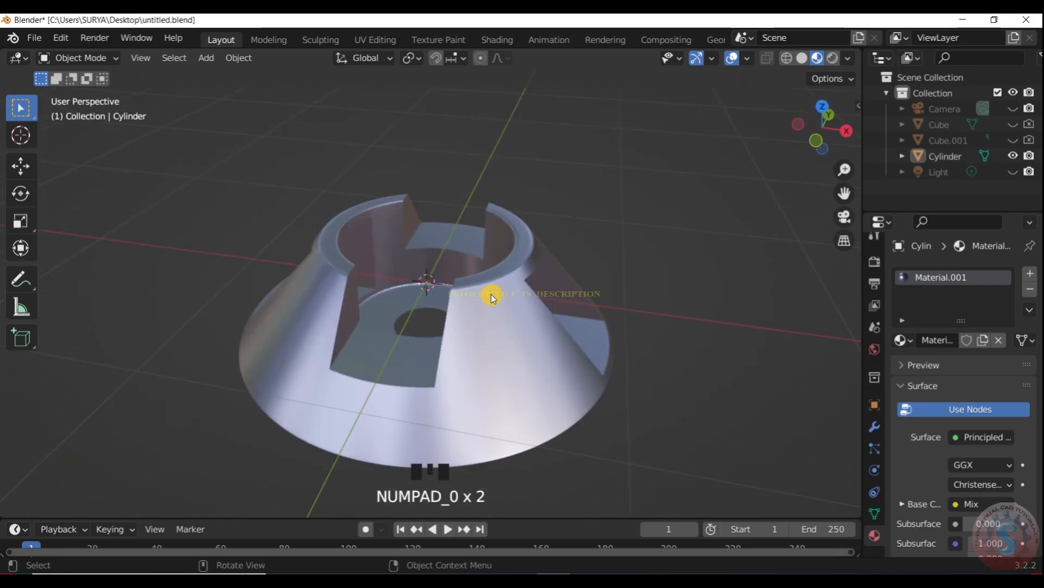
pyautogui.click(833, 58)
pyautogui.scroll(-1, 838, 59)
pyautogui.click(848, 58)
pyautogui.click(785, 153)
# - Make the hidden Camera, Cube, Cube.001 and Light visible in the viewport
pyautogui.scroll(-5, 552, 281)
pyautogui.scroll(1, 552, 282)
pyautogui.scroll(-6, 550, 279)
pyautogui.scroll(1, 551, 280)
pyautogui.click(1013, 126)
pyautogui.click(1014, 141)
pyautogui.click(1014, 172)
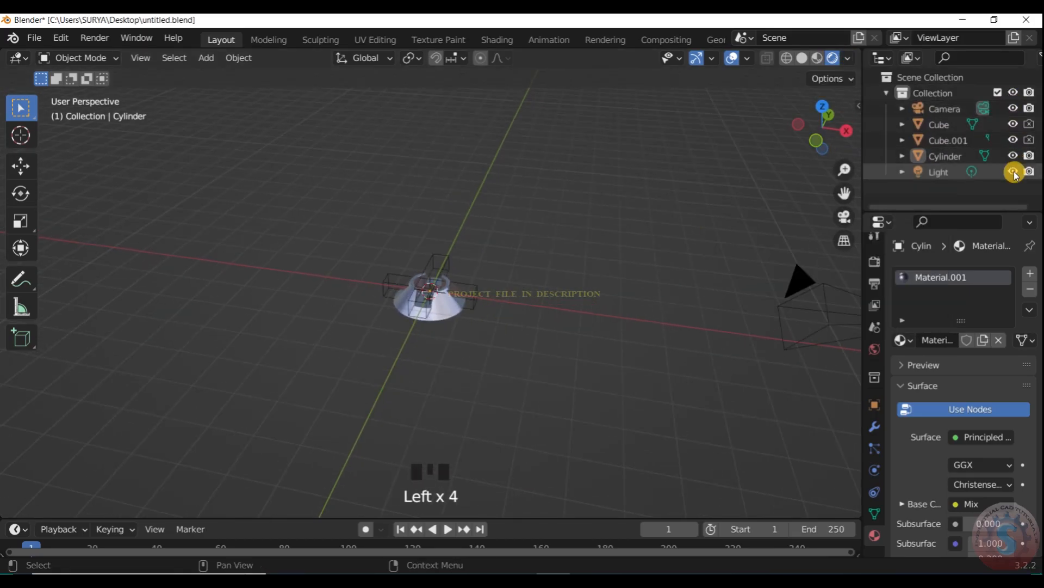
# - Hide the Cylinder and Cube.001 briefly to identify them, and show both again
pyautogui.click(1014, 155)
pyautogui.click(1013, 140)
pyautogui.click(1010, 140)
pyautogui.click(1012, 155)
pyautogui.scroll(4, 478, 300)
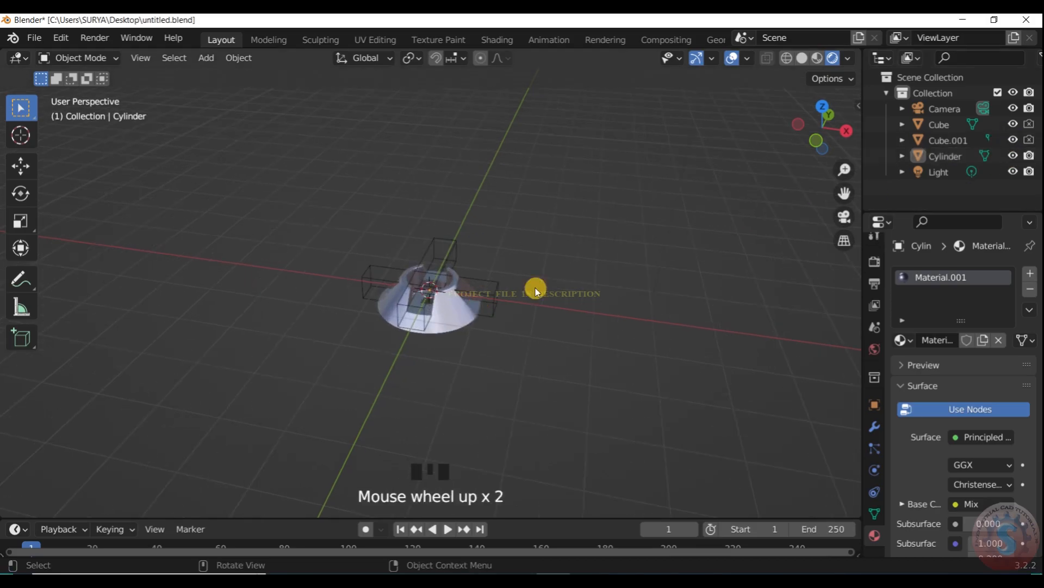
# - Hide the two boolean cutters, Cube and Cube.001, in the viewport
pyautogui.click(1015, 125)
pyautogui.scroll(1, 1010, 158)
pyautogui.scroll(1, 1012, 153)
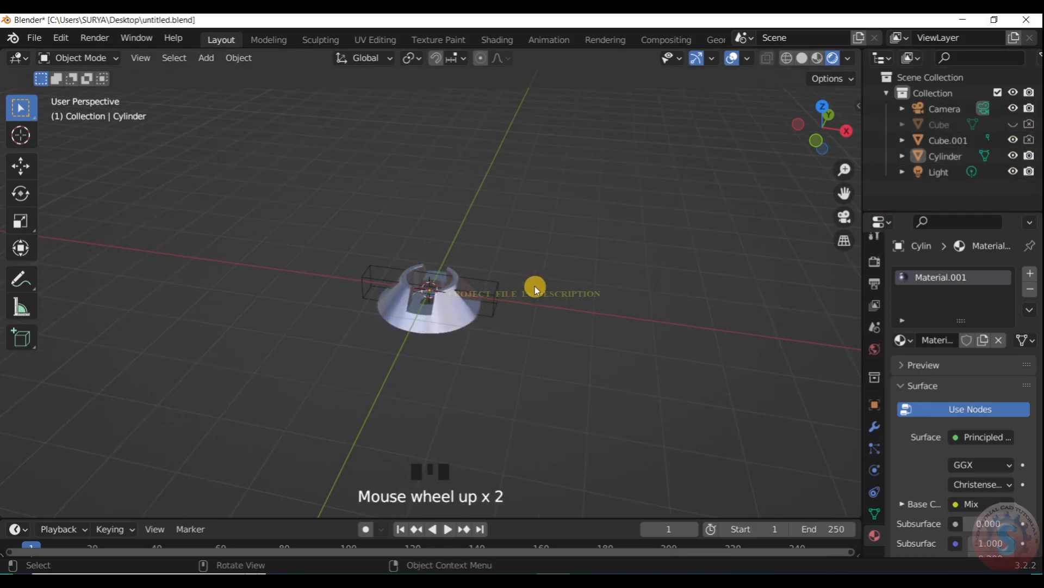
pyautogui.click(497, 296)
pyautogui.scroll(7, 468, 294)
pyautogui.scroll(-9, 493, 279)
# - In top view, duplicate the point light four times, placing copies on both sides of the cone and at its two front corners
pyautogui.moveTo(560, 193); pyautogui.dragTo(496, 155)
pyautogui.scroll(2, 537, 197)
pyautogui.press('KP_7')
pyautogui.scroll(5, 559, 296)
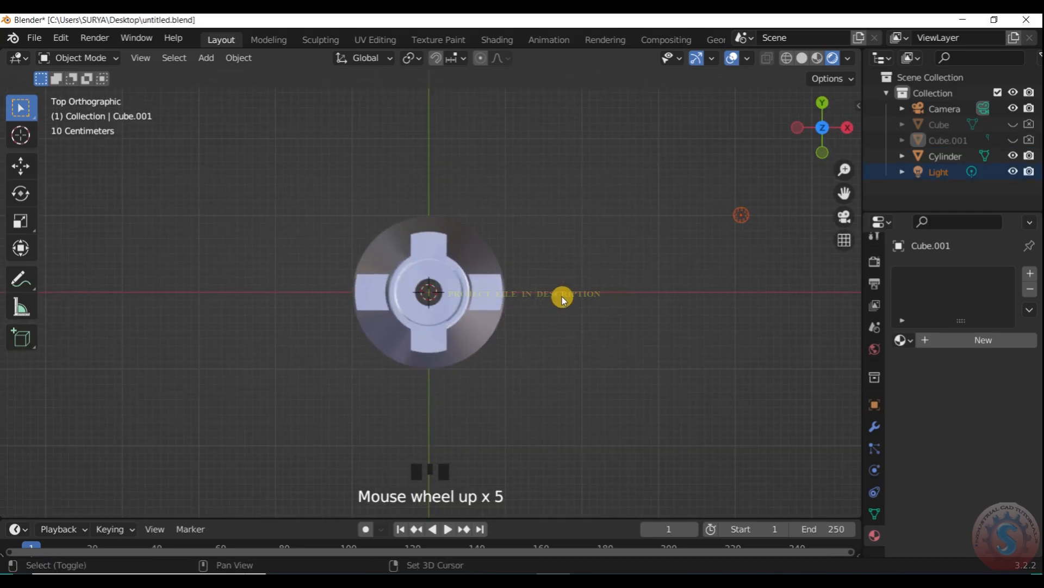
pyautogui.hotkey('shift', 'd')
pyautogui.click(362, 374)
pyautogui.hotkey('shift', 'd')
pyautogui.click(211, 355)
pyautogui.hotkey('shift', 'd')
pyautogui.click(455, 448)
pyautogui.hotkey('shift', 'd')
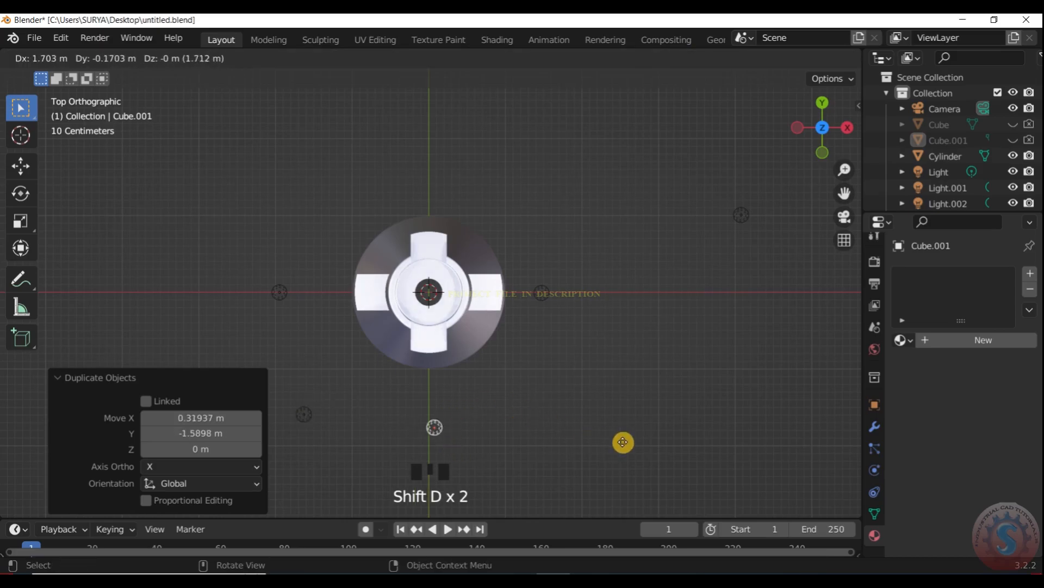
pyautogui.click(675, 418)
# - Lower the two front lights along the global Z axis towards the cone's height and check the lighting through the camera
pyautogui.scroll(-3, 676, 416)
pyautogui.scroll(1, 707, 348)
pyautogui.moveTo(807, 130); pyautogui.dragTo(807, 85)
pyautogui.scroll(-5, 521, 278)
pyautogui.scroll(2, 520, 278)
pyautogui.keyDown('shift'); pyautogui.click(359, 209); pyautogui.keyUp('shift')
pyautogui.press('g')
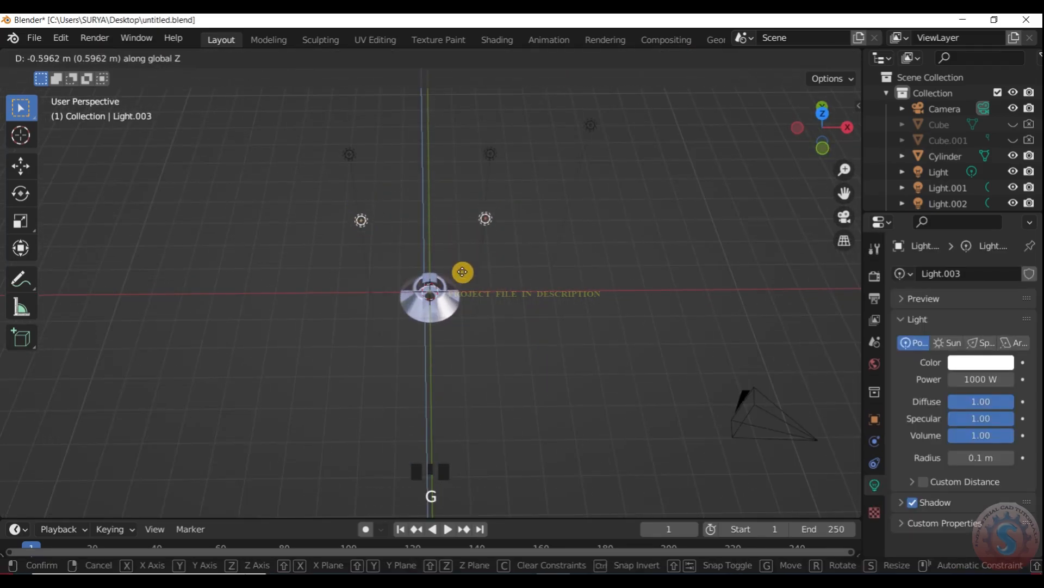
pyautogui.click(450, 360)
pyautogui.press('KP_0')
pyautogui.press('KP_0')
# - In top view, move Light.001 from the cone's side to above its centre
pyautogui.scroll(-2, 476, 269)
pyautogui.press('KP_7')
pyautogui.scroll(5, 456, 295)
pyautogui.click(519, 363)
pyautogui.press('g')
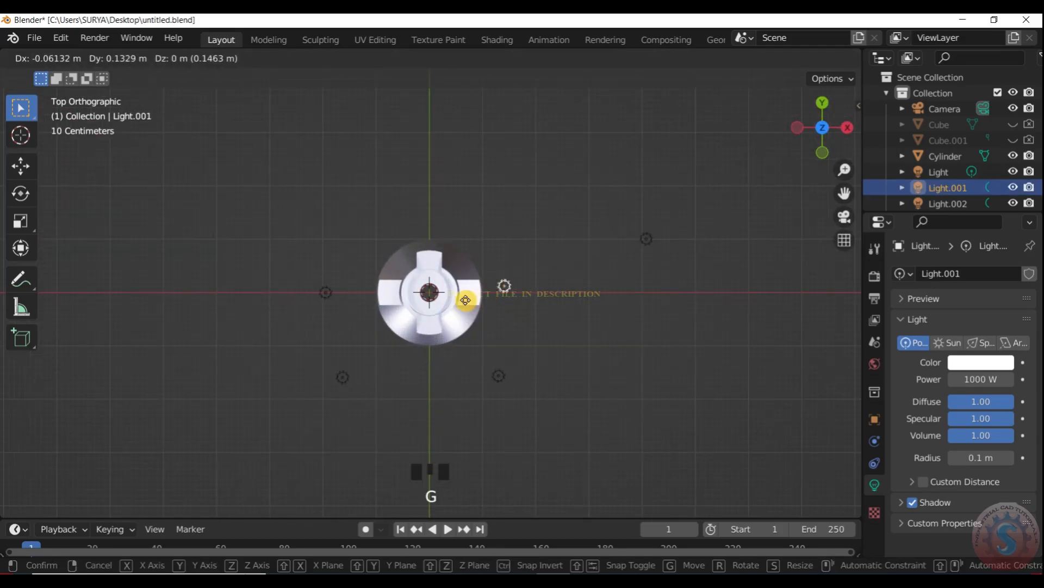
pyautogui.click(436, 303)
# - Delete the original light and the remaining side light, Light.002
pyautogui.click(336, 287)
pyautogui.scroll(1, 546, 293)
pyautogui.scroll(-2, 634, 272)
pyautogui.moveTo(634, 272); pyautogui.dragTo(590, 226)
pyautogui.scroll(1, 613, 285)
pyautogui.press('Delete')
# - Lower Light.001 above the cone by about 4.51 m along Z and check it through the camera
pyautogui.moveTo(811, 131); pyautogui.dragTo(803, 65)
pyautogui.scroll(-5, 463, 205)
pyautogui.moveTo(466, 164); pyautogui.dragTo(407, 142)
pyautogui.scroll(2, 463, 190)
pyautogui.press('g')
pyautogui.press('z')
pyautogui.click(481, 352)
pyautogui.scroll(5, 443, 294)
pyautogui.moveTo(810, 131)
pyautogui.mouseDown()
pyautogui.moveTo(913, 130)
pyautogui.moveTo(815, 135)
pyautogui.mouseUp()
pyautogui.press('KP_0')
pyautogui.scroll(3, 467, 271)
pyautogui.scroll(-4, 471, 273)
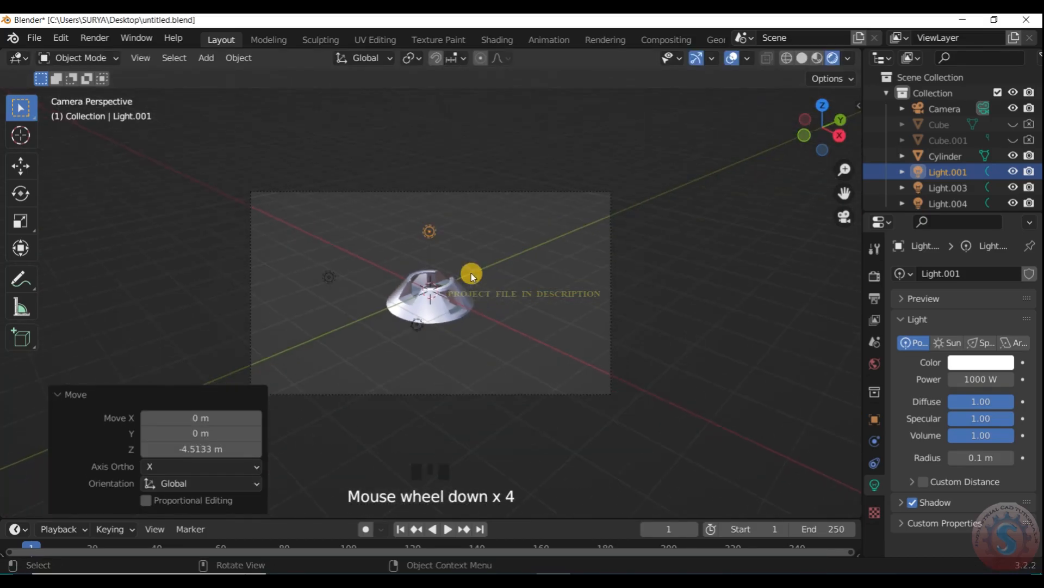
pyautogui.scroll(8, 471, 273)
pyautogui.scroll(-6, 471, 273)
# - Try to duplicate the two front lights along the Y axis to the far side of the cone
pyautogui.click(282, 280)
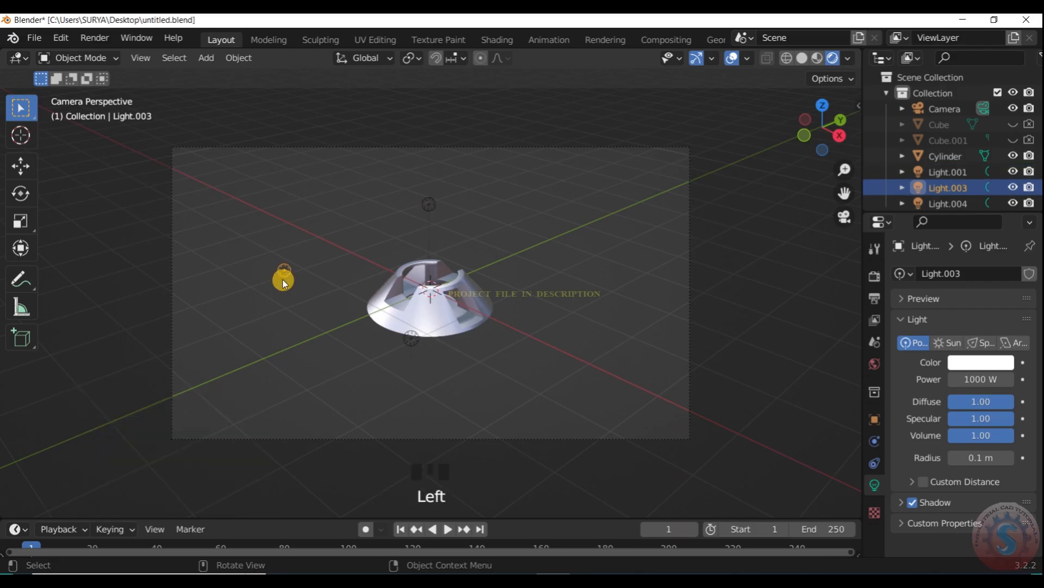
pyautogui.keyDown('shift'); pyautogui.click(446, 350); pyautogui.keyUp('shift')
pyautogui.hotkey('shift', 'd')
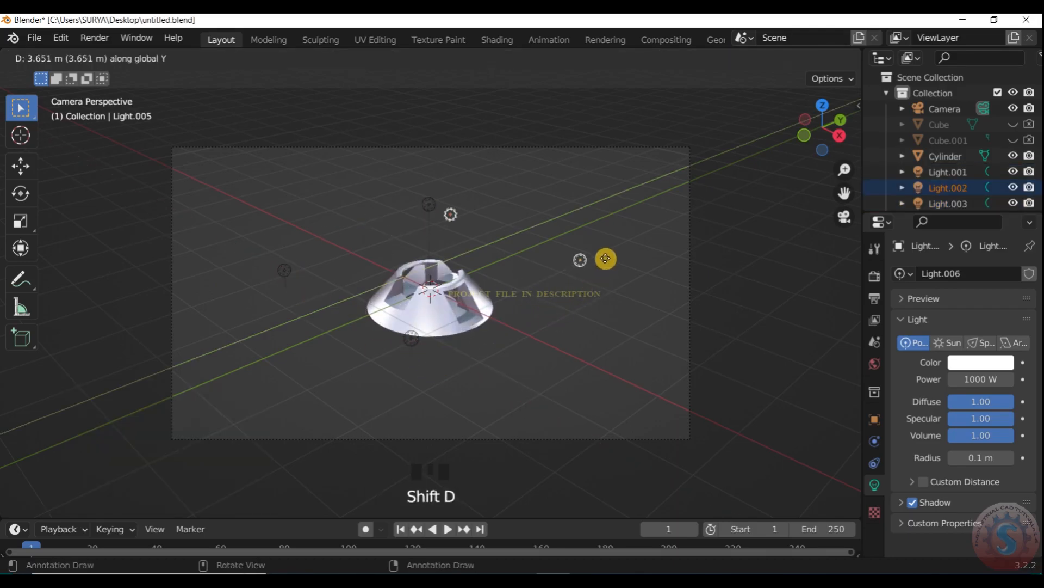
pyautogui.rightClick(464, 242)
# - Raise the light above the cone by about 0.53 m along Z
pyautogui.scroll(1, 446, 232)
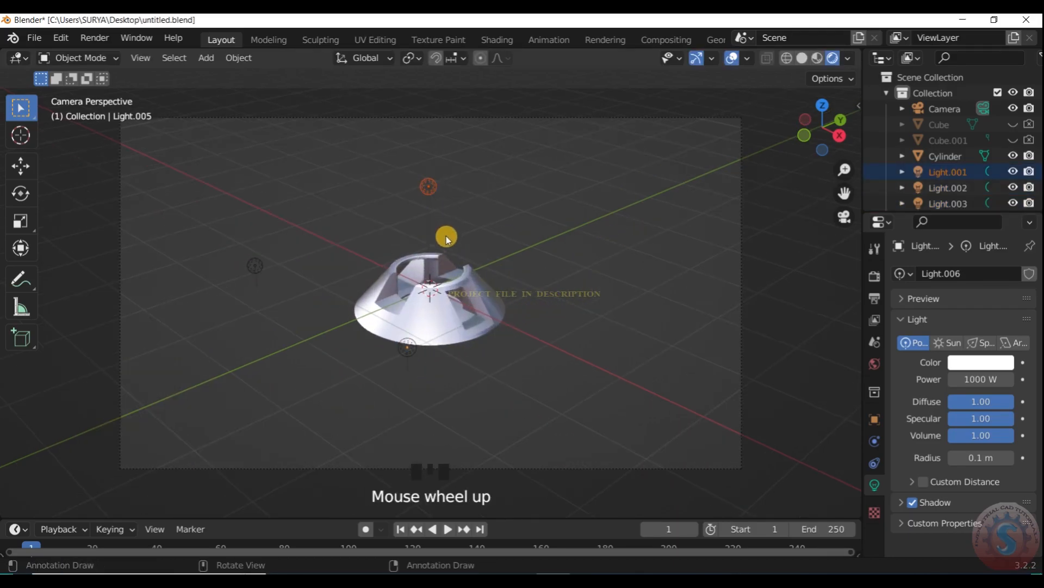
pyautogui.press('g')
pyautogui.press('z')
pyautogui.click(482, 202)
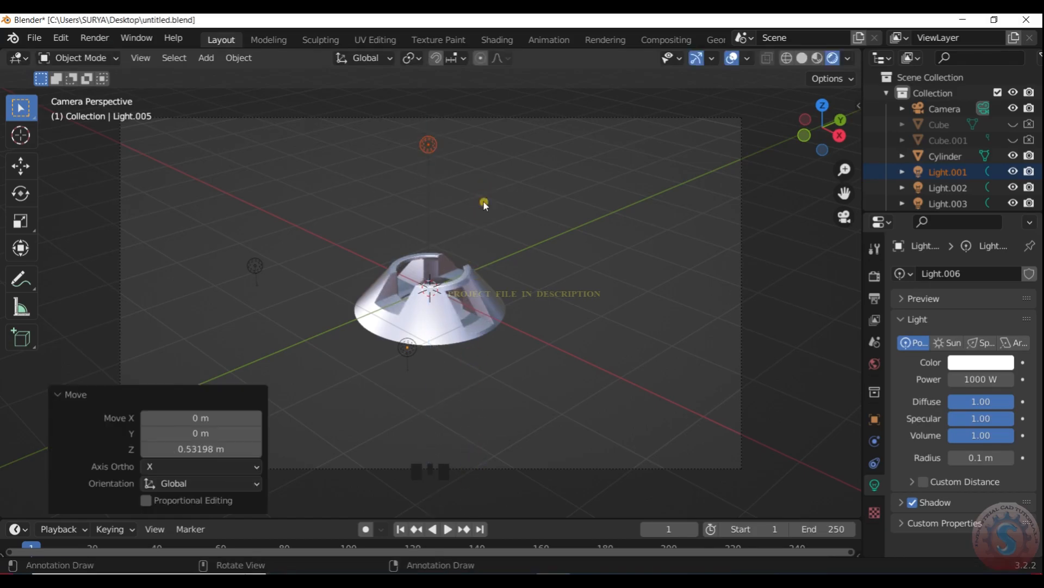
# - Select the two duplicated lights and scale them about their midpoint by about -1.565
pyautogui.scroll(-2, 492, 226)
pyautogui.press('KP_0')
pyautogui.scroll(2, 578, 242)
pyautogui.moveTo(824, 130); pyautogui.dragTo(786, 129)
pyautogui.click(563, 284)
pyautogui.keyDown('shift'); pyautogui.click(380, 331); pyautogui.keyUp('shift')
pyautogui.scroll(2, 494, 319)
pyautogui.press('s')
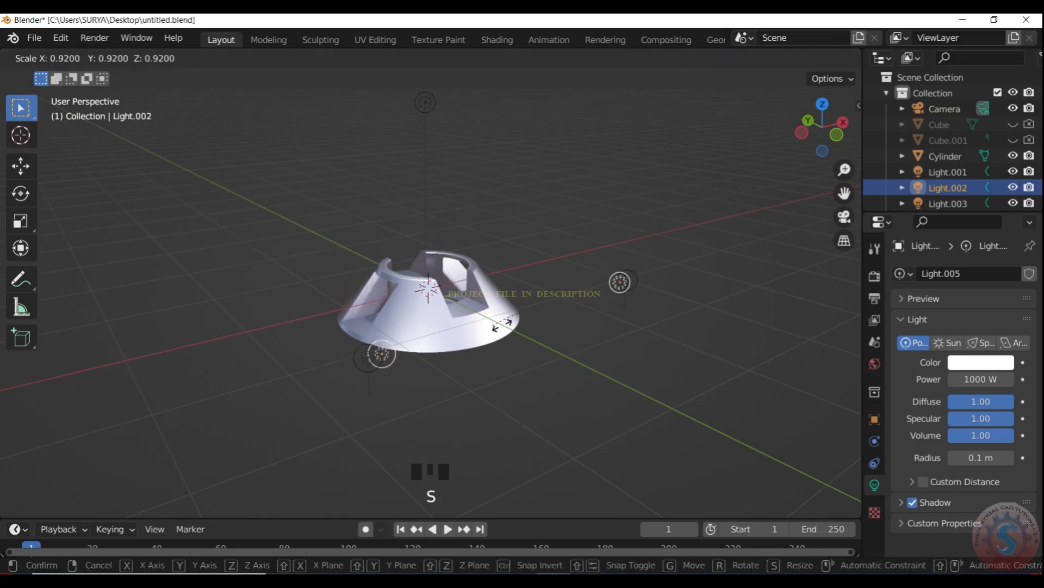
pyautogui.click(551, 350)
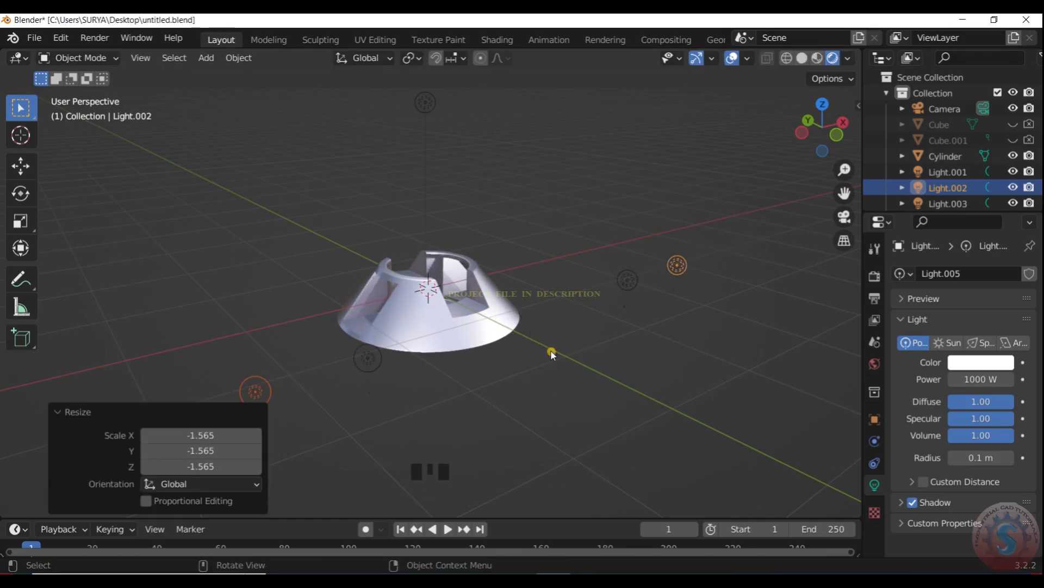
# - Check the scaled duplicate lights through the camera and delete them
pyautogui.scroll(-2, 553, 350)
pyautogui.moveTo(798, 132); pyautogui.dragTo(805, 120)
pyautogui.press('KP_0')
pyautogui.scroll(2, 219, 276)
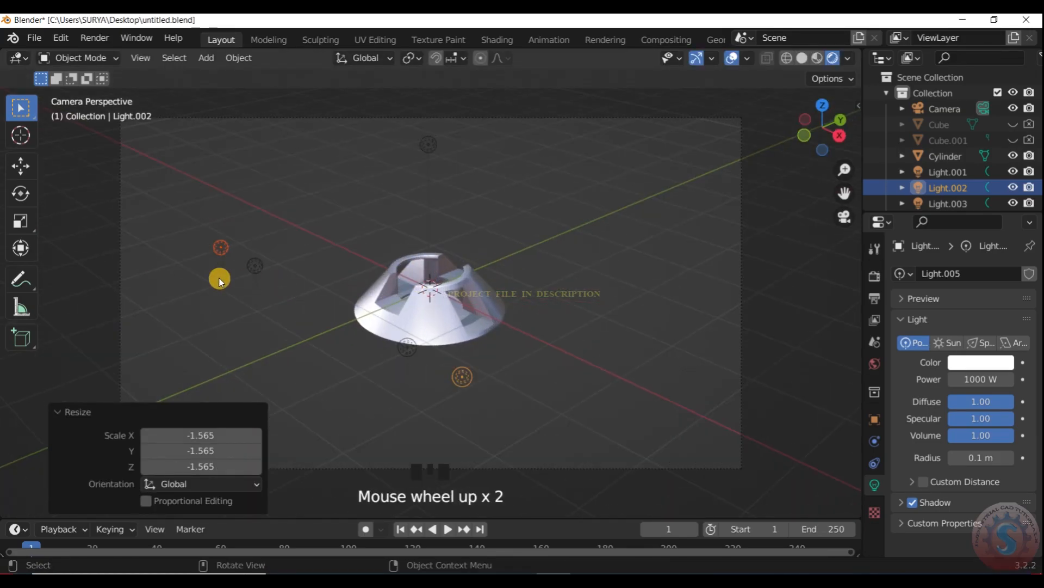
pyautogui.press('Delete')
pyautogui.click(405, 347)
pyautogui.press('g')
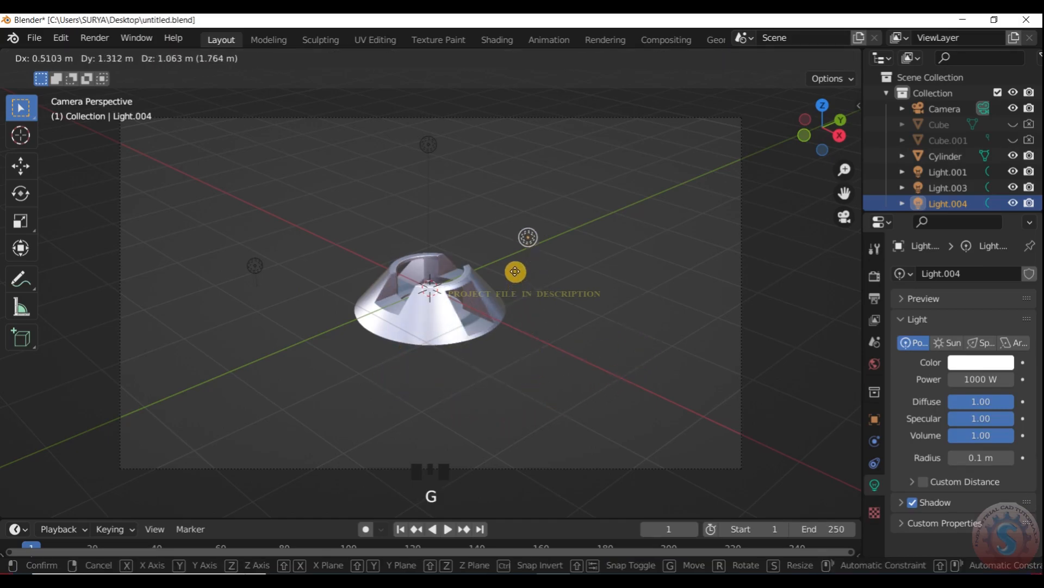
pyautogui.click(508, 342)
# - In top view, duplicate the two front lights about 3.26 m along Y to behind the cone and check the camera view
pyautogui.press('KP_7')
pyautogui.scroll(1, 448, 407)
pyautogui.keyDown('shift'); pyautogui.moveTo(448, 407); pyautogui.dragTo(328, 362); pyautogui.keyUp('shift')
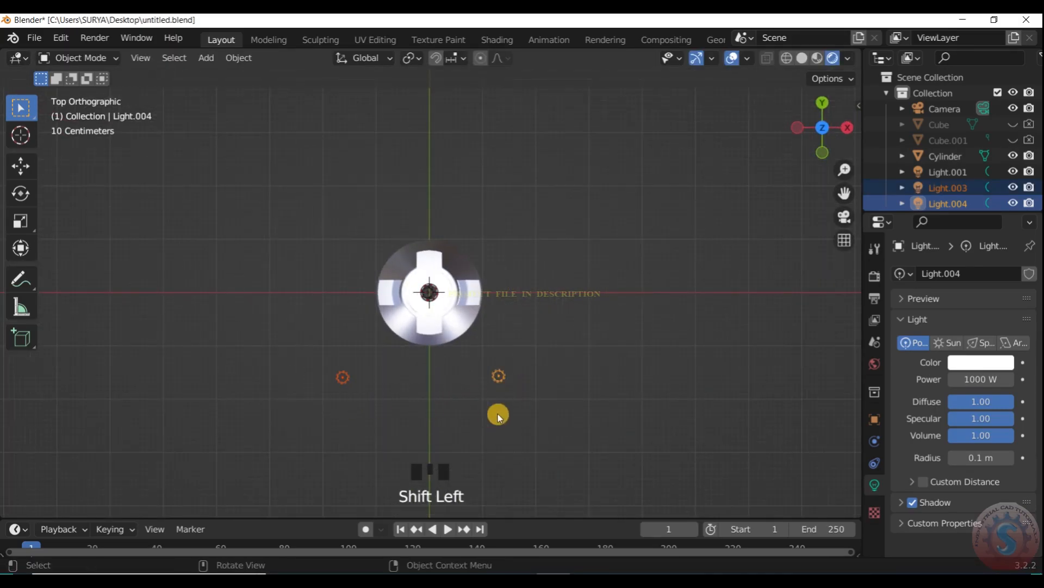
pyautogui.hotkey('shift', 'd')
pyautogui.press('y')
pyautogui.click(520, 213)
pyautogui.scroll(-1, 520, 213)
pyautogui.moveTo(814, 127); pyautogui.dragTo(811, 123)
pyautogui.press('KP_0')
pyautogui.scroll(2, 517, 281)
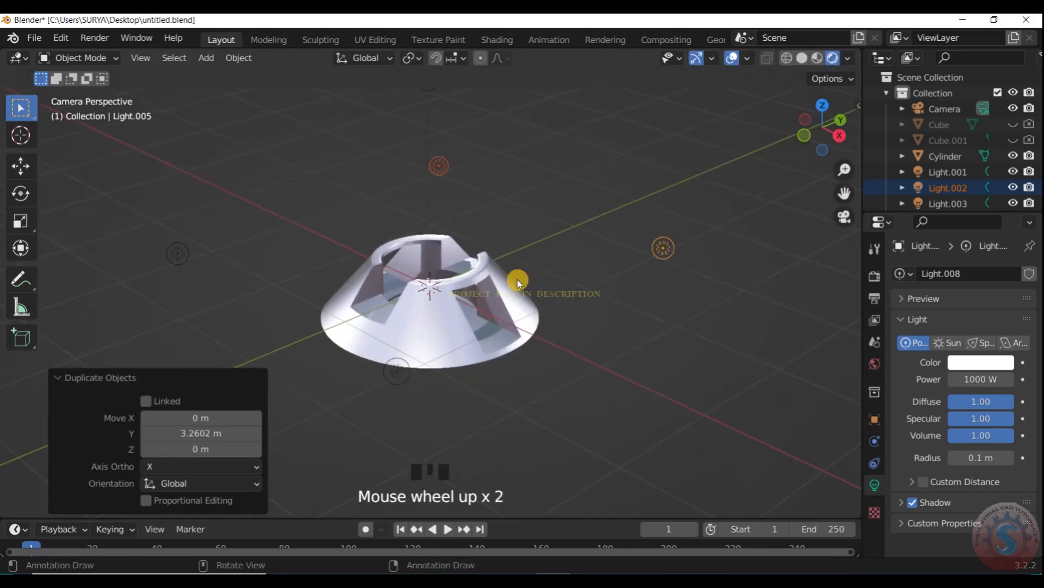
pyautogui.scroll(-3, 514, 309)
# - Select the cone and turn Scene World lighting back on for the rendered viewport
pyautogui.click(509, 305)
pyautogui.scroll(-3, 509, 305)
pyautogui.click(850, 58)
pyautogui.click(758, 151)
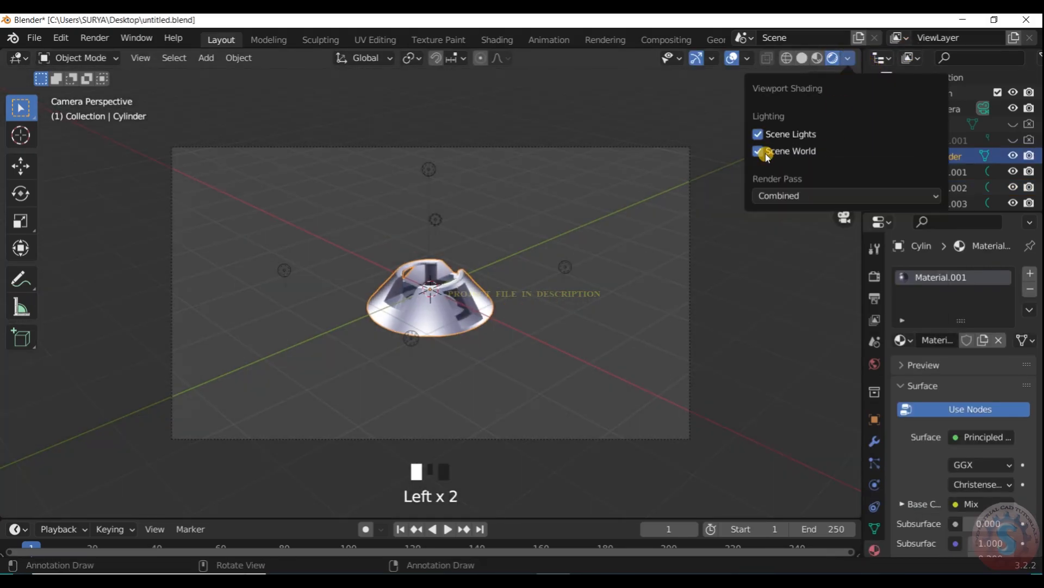
pyautogui.scroll(3, 460, 292)
pyautogui.scroll(2, 608, 246)
# - Enable Bloom in the Eevee render settings
pyautogui.click(848, 58)
pyautogui.click(847, 58)
pyautogui.scroll(2, 745, 164)
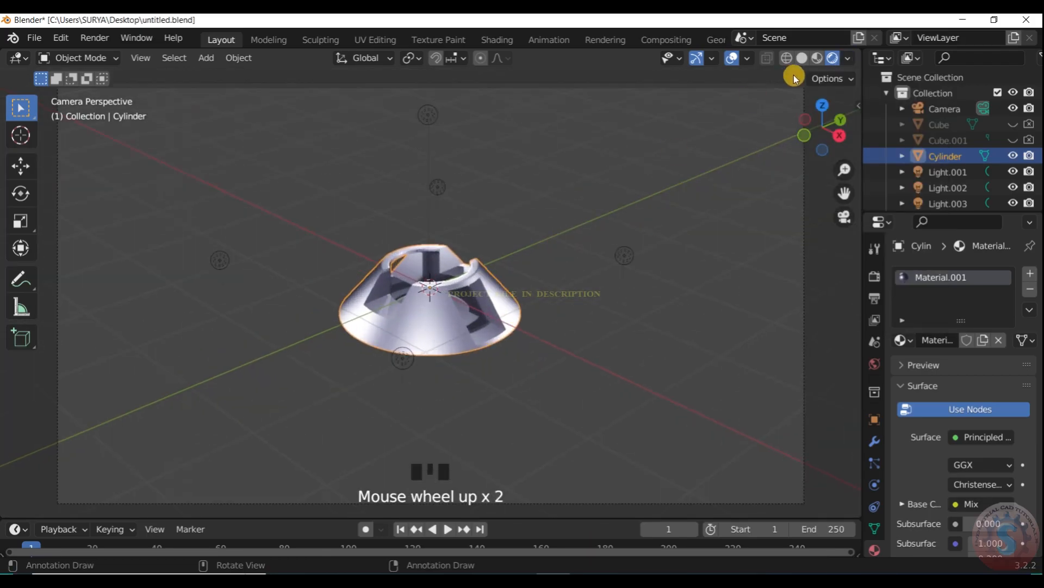
pyautogui.click(873, 276)
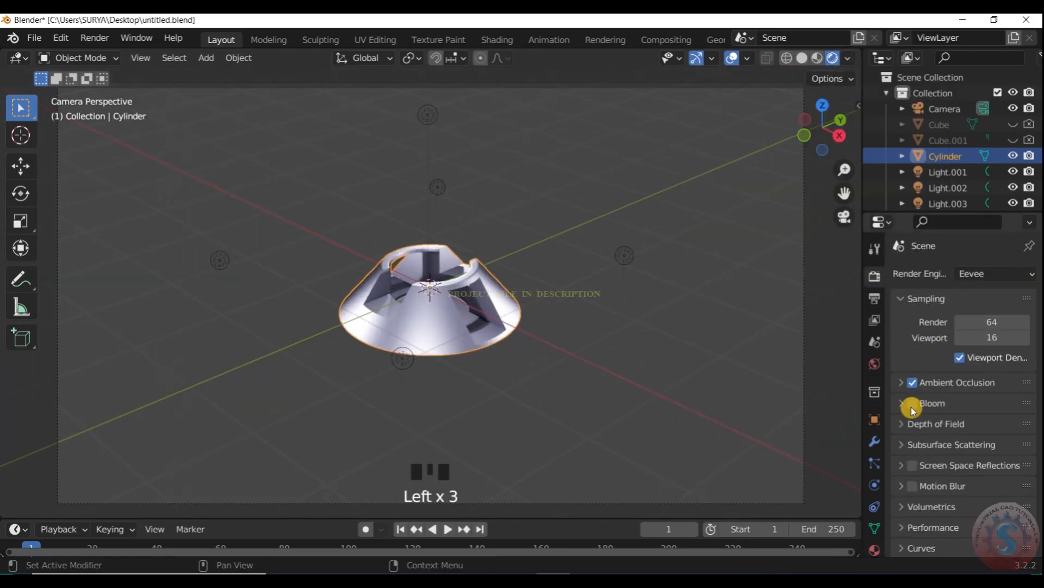
pyautogui.click(912, 404)
# - Try the scene without the two rear lights by deleting them, and undo the deletions
pyautogui.moveTo(618, 246); pyautogui.dragTo(610, 240)
pyautogui.press('Delete')
pyautogui.click(445, 186)
pyautogui.press('Delete')
pyautogui.hotkey('ctrl', 'z')
pyautogui.hotkey('ctrl', 'z')
pyautogui.hotkey('ctrl', 'z')
pyautogui.hotkey('ctrl', 'z')
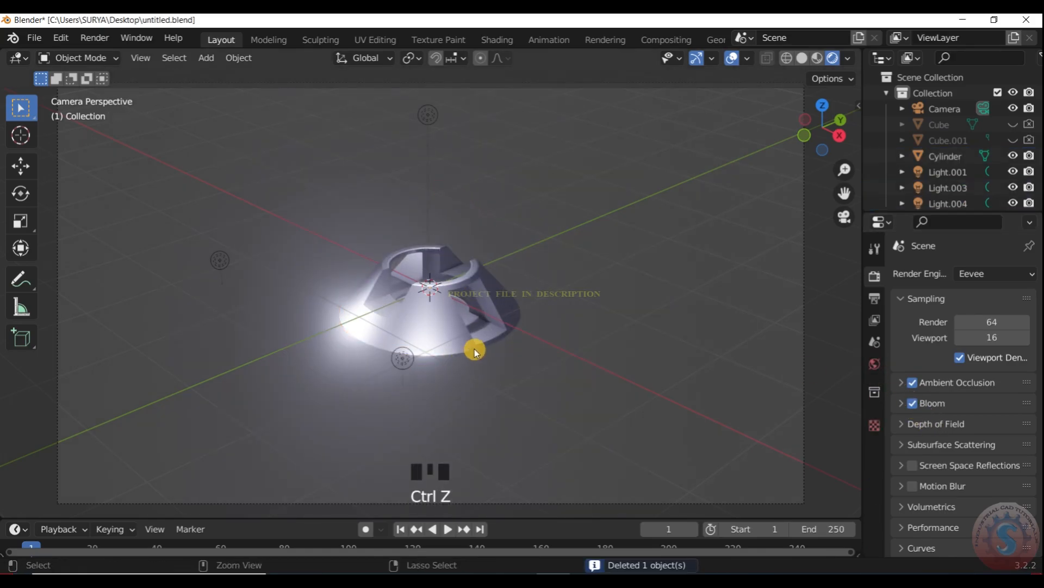
# - Set the power of the front light Light.004 to 100 W
pyautogui.click(403, 353)
pyautogui.click(876, 486)
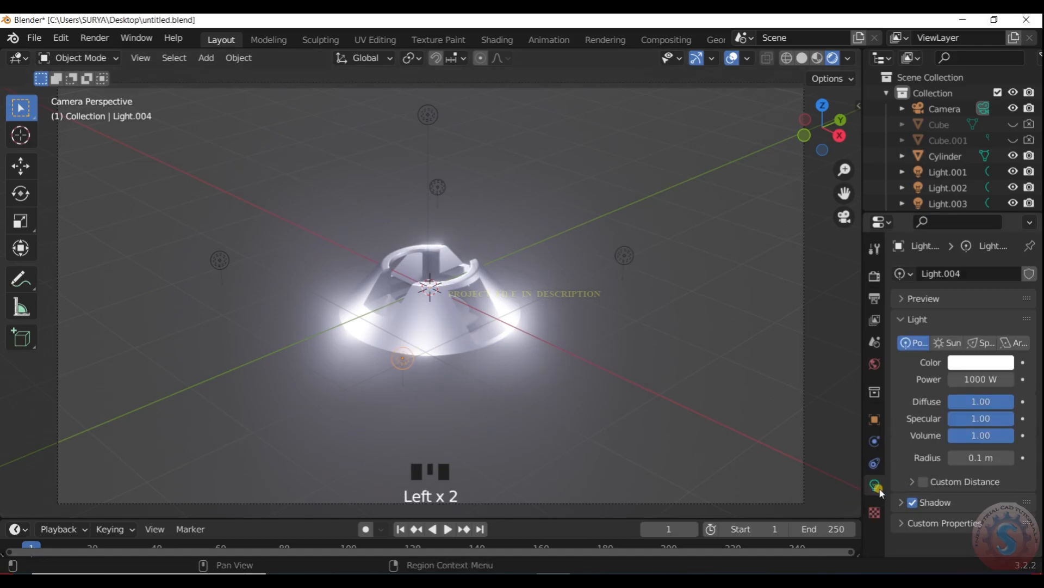
pyautogui.click(987, 380)
pyautogui.write('100')
pyautogui.press('Return')
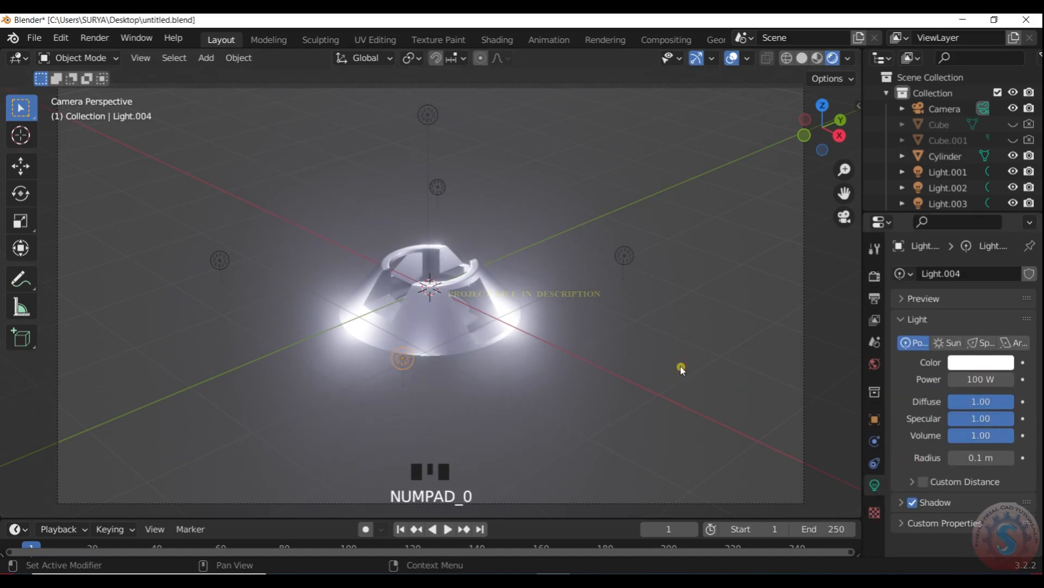
# - Set the power of the other lights surrounding the cone's base to 100 W each
pyautogui.write('100')
pyautogui.press('Return')
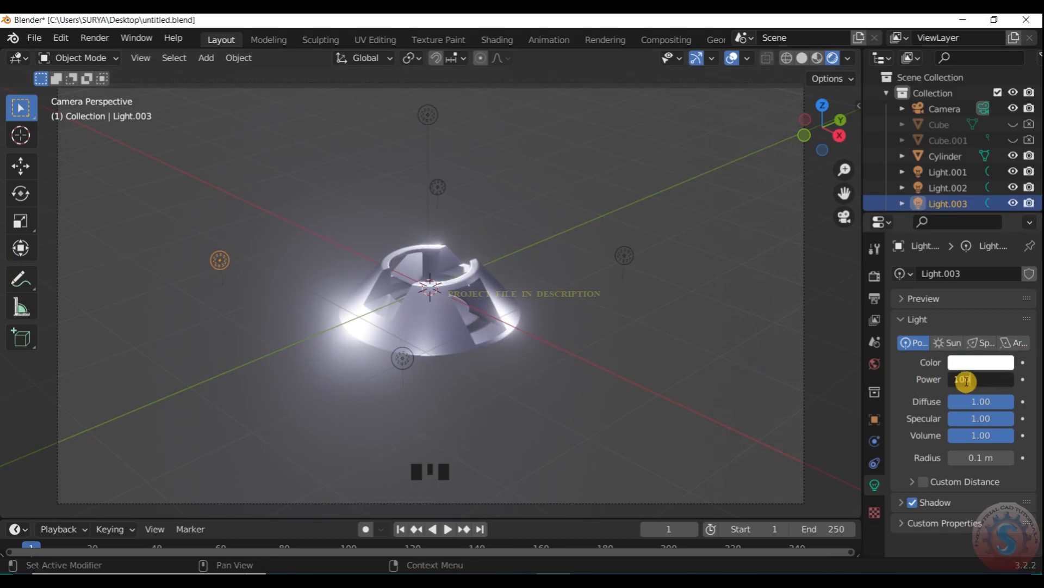
pyautogui.press('Return')
pyautogui.click(444, 193)
pyautogui.write('100')
pyautogui.press('Return')
# - Examine the dimmed lighting and bloom on the cone in and out of the camera view
pyautogui.scroll(-2, 602, 279)
pyautogui.scroll(2, 602, 280)
pyautogui.press('KP_0')
pyautogui.press('KP_0')
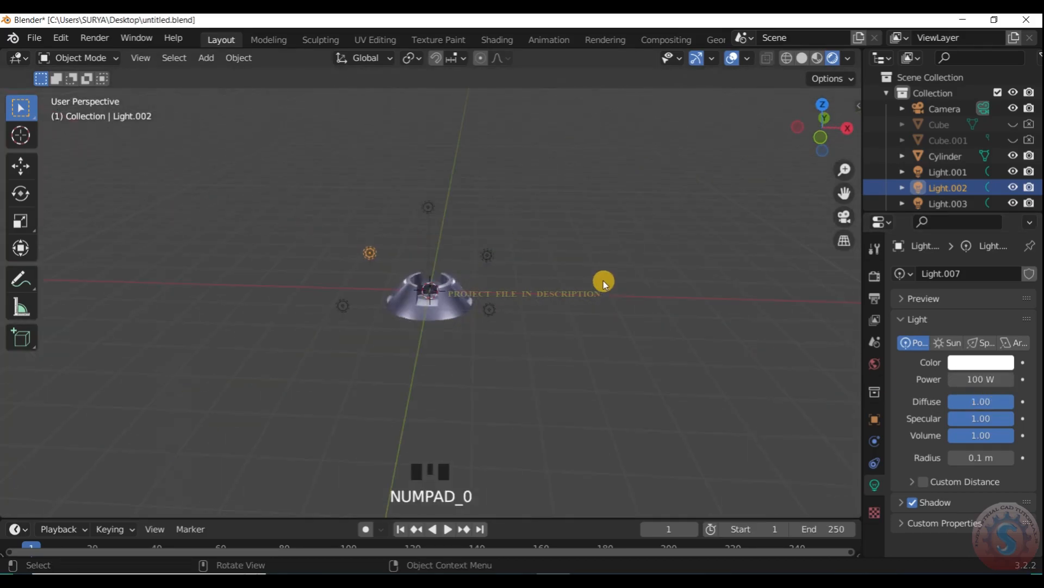
pyautogui.press('KP_0')
pyautogui.press('KP_0')
pyautogui.scroll(2, 384, 282)
pyautogui.scroll(-3, 408, 297)
pyautogui.scroll(3, 413, 300)
pyautogui.scroll(-2, 413, 300)
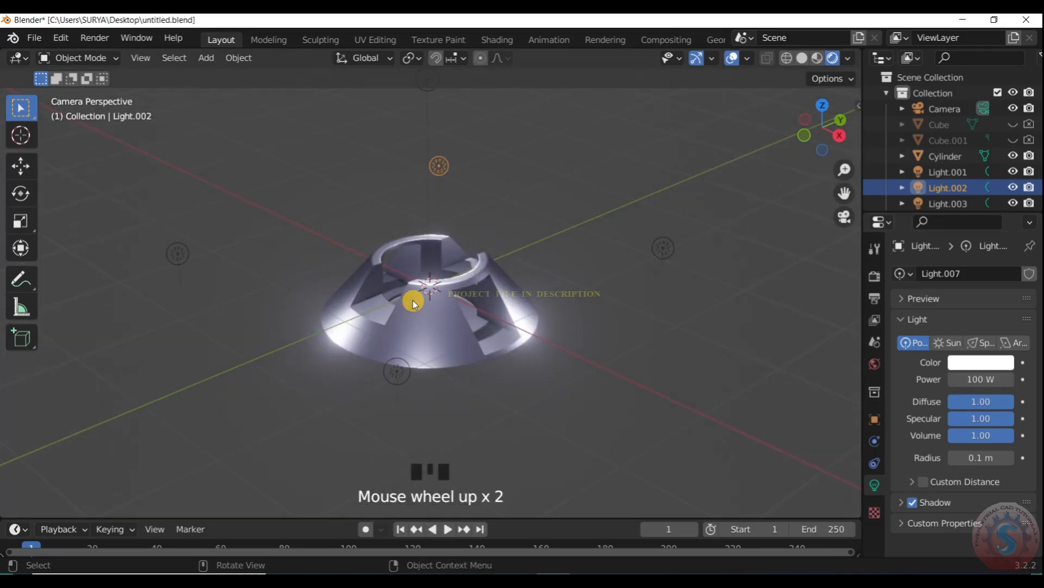
pyautogui.scroll(2, 415, 301)
pyautogui.scroll(-3, 413, 291)
pyautogui.scroll(2, 422, 278)
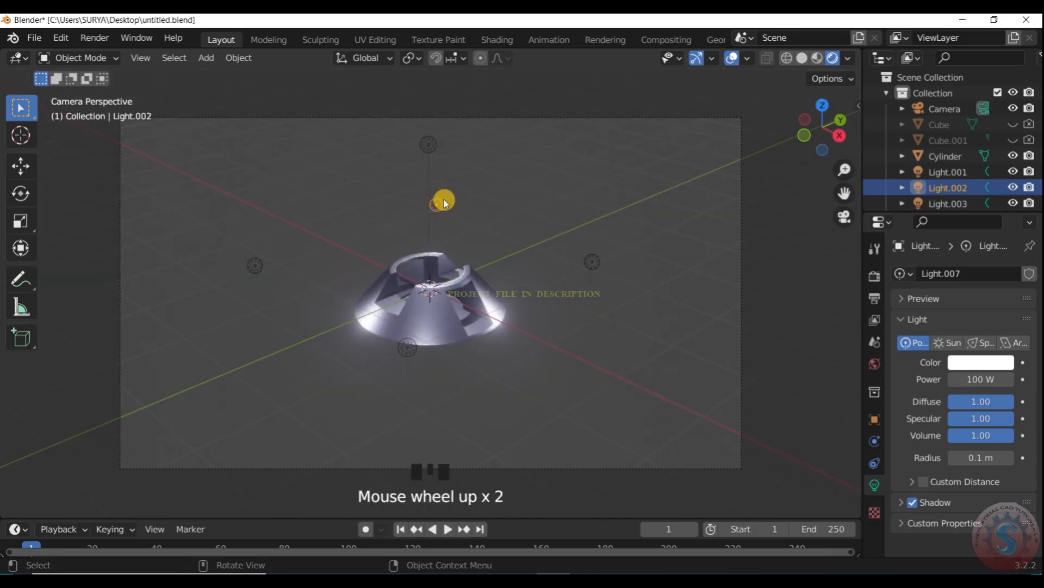
# - Deselect the lights and check the lit cone from another angle and through the camera
pyautogui.click(447, 159)
pyautogui.click(452, 191)
pyautogui.click(497, 210)
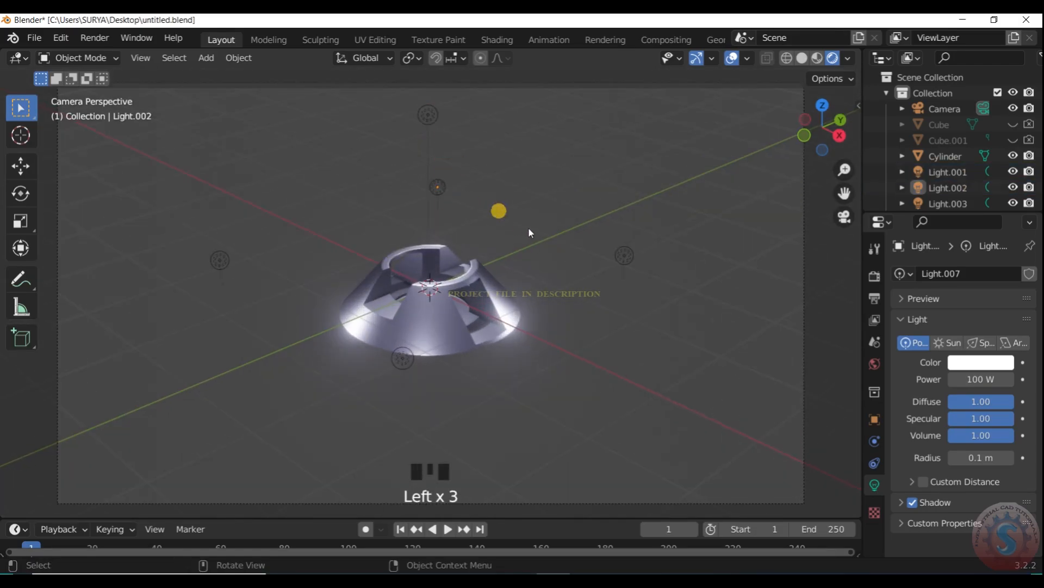
pyautogui.scroll(2, 531, 230)
pyautogui.moveTo(799, 146); pyautogui.dragTo(827, 117)
pyautogui.press('KP_0')
pyautogui.scroll(2, 617, 152)
# - Turn on Simplify in the Eevee render settings and set the colour management Look to High Contrast
pyautogui.click(874, 278)
pyautogui.scroll(-5, 931, 393)
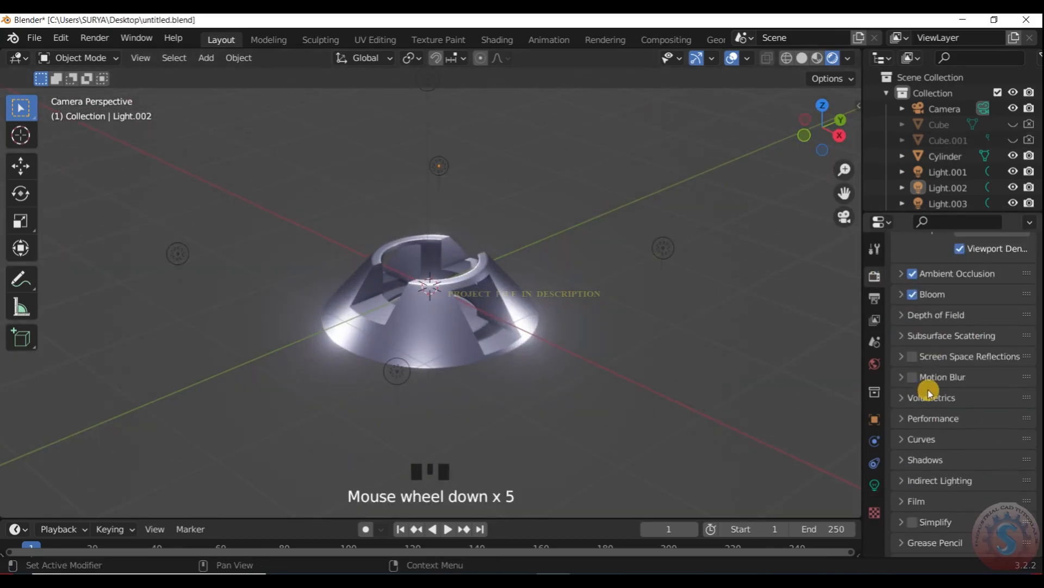
pyautogui.scroll(-4, 915, 356)
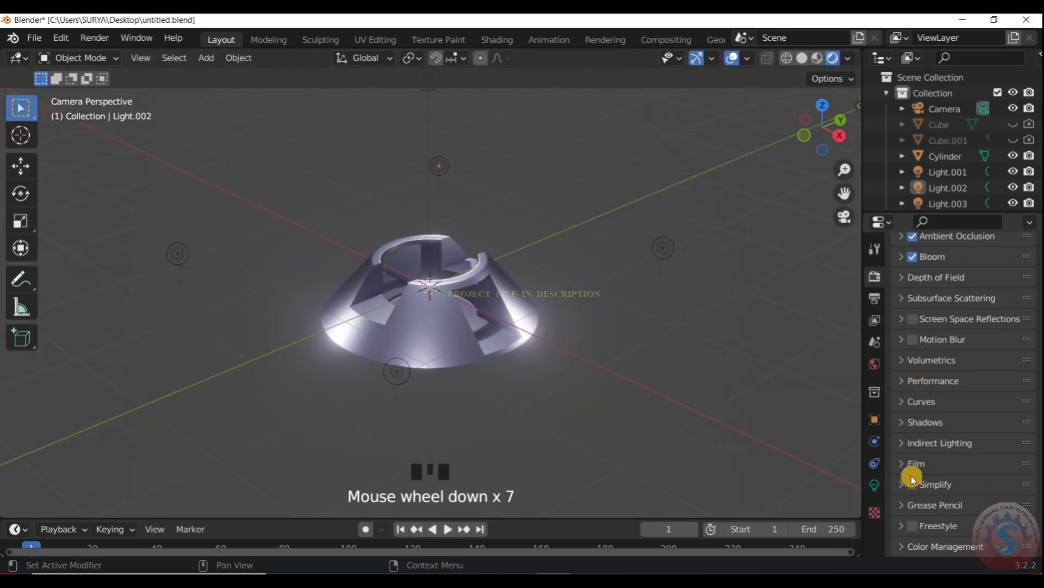
pyautogui.click(906, 422)
pyautogui.scroll(-8, 919, 484)
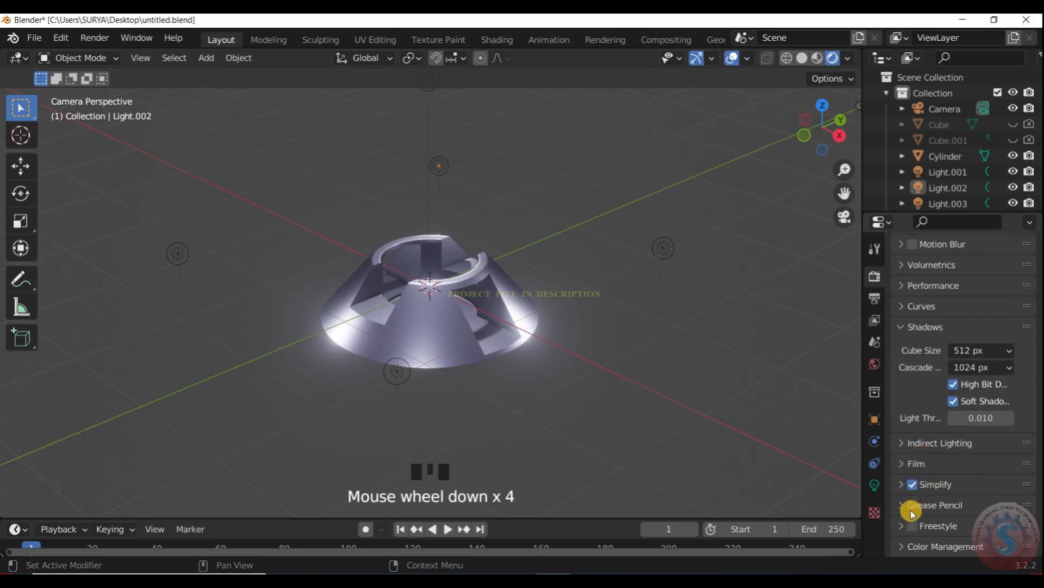
pyautogui.scroll(-5, 915, 542)
pyautogui.click(976, 466)
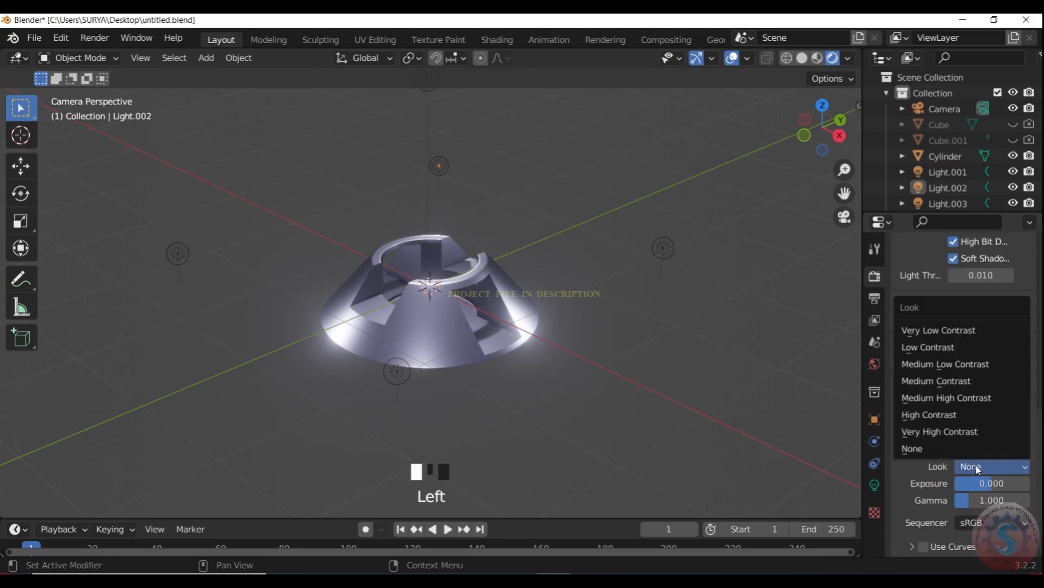
pyautogui.click(976, 417)
# - Look through the indirect lighting, shadow and screen space reflection groups of the render settings
pyautogui.scroll(6, 912, 495)
pyautogui.click(912, 432)
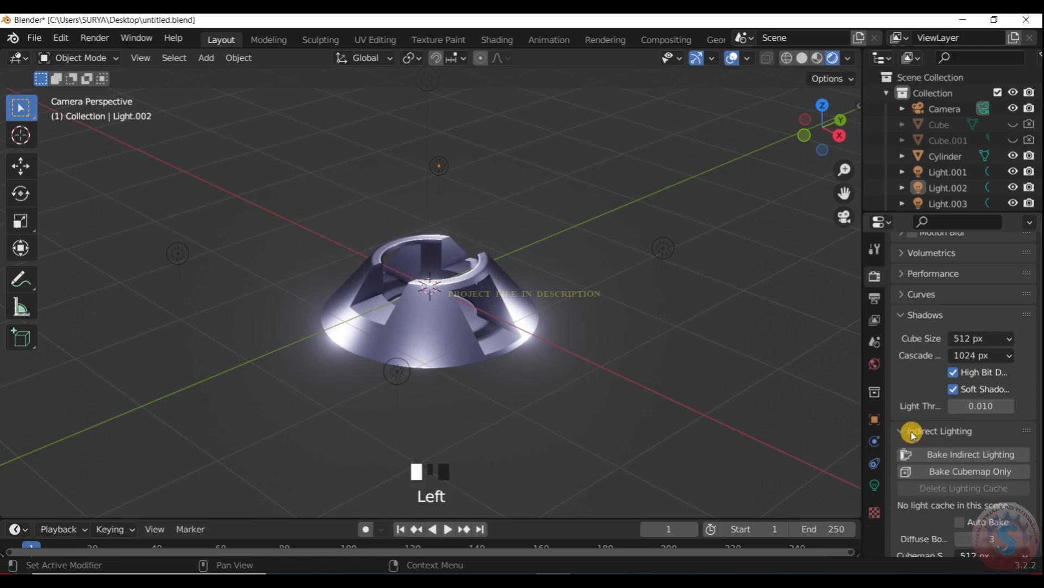
pyautogui.scroll(8, 917, 419)
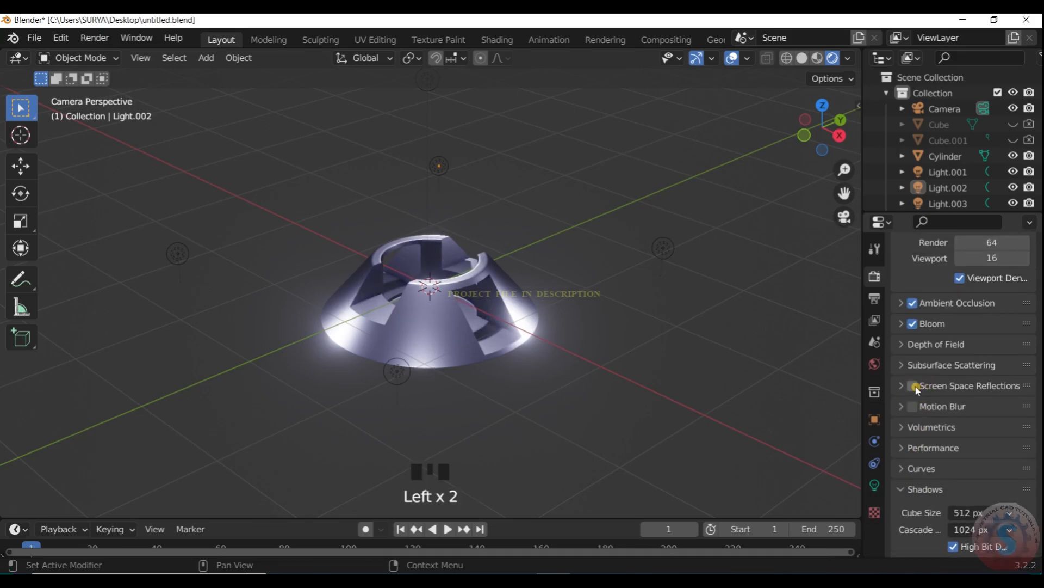
pyautogui.scroll(6, 916, 388)
pyautogui.scroll(-20, 940, 438)
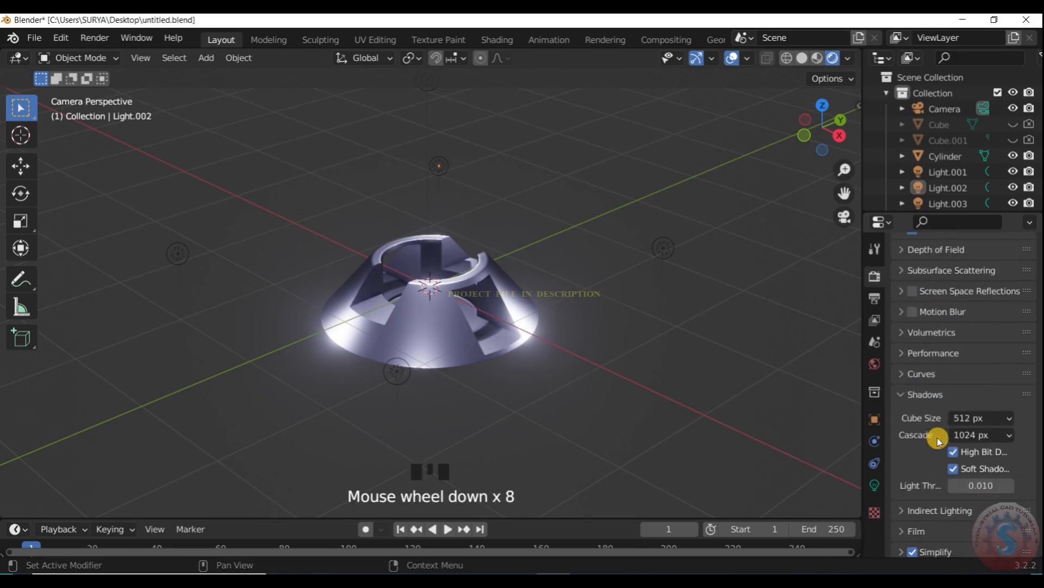
pyautogui.scroll(18, 938, 438)
pyautogui.click(588, 318)
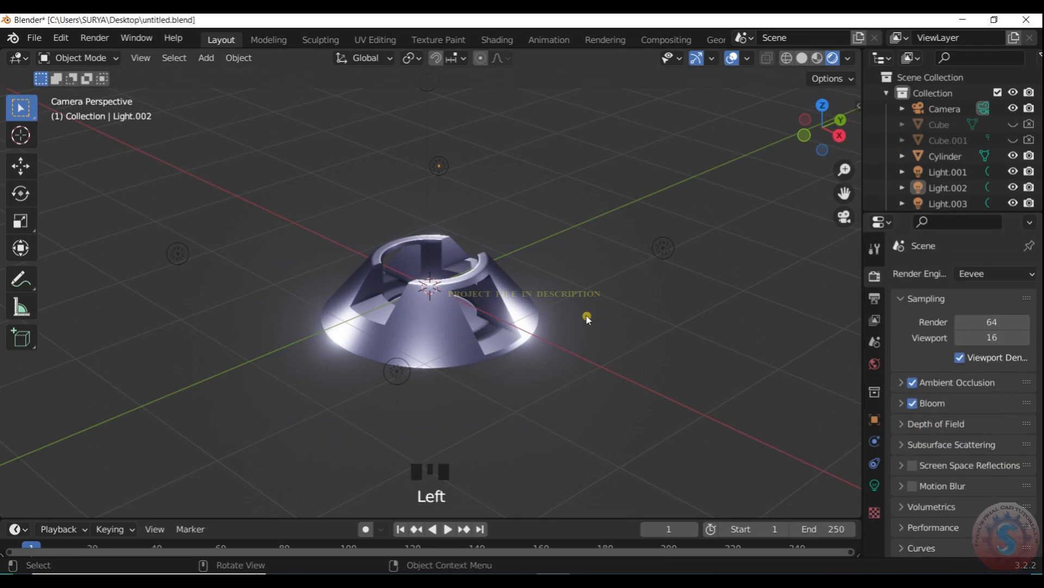
pyautogui.scroll(1, 602, 332)
pyautogui.press('KP_0')
pyautogui.press('KP_0')
pyautogui.moveTo(607, 377); pyautogui.dragTo(227, 159)
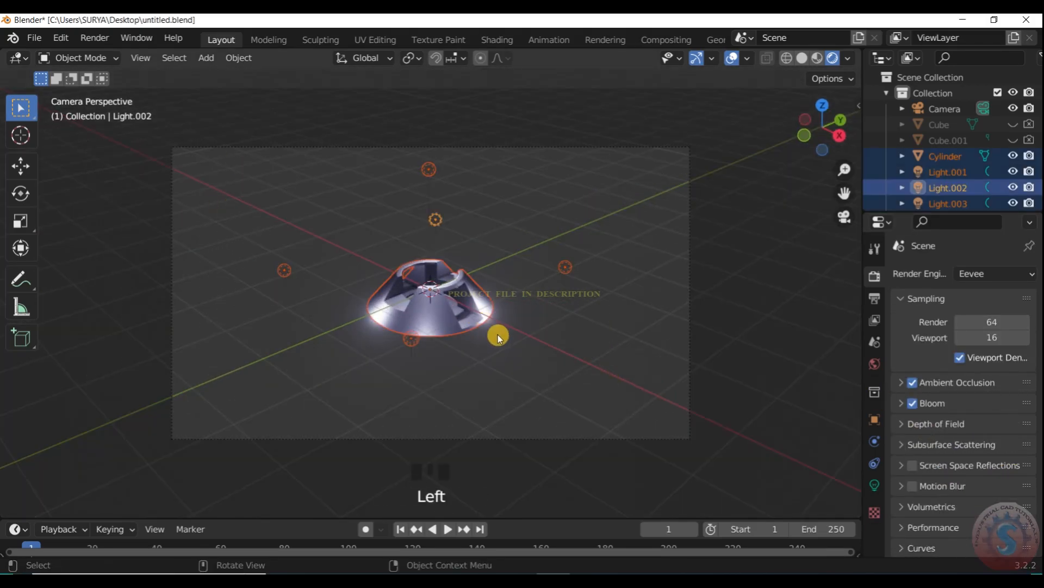
pyautogui.press('s')
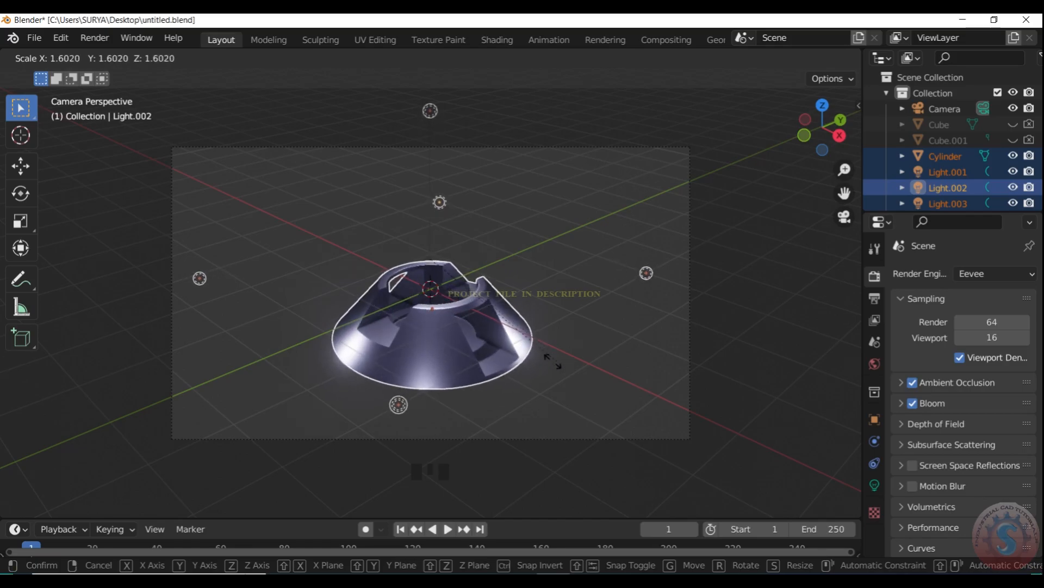
pyautogui.rightClick(544, 354)
pyautogui.scroll(-1, 481, 344)
pyautogui.scroll(1, 485, 344)
pyautogui.click(499, 347)
pyautogui.click(468, 321)
pyautogui.press('s')
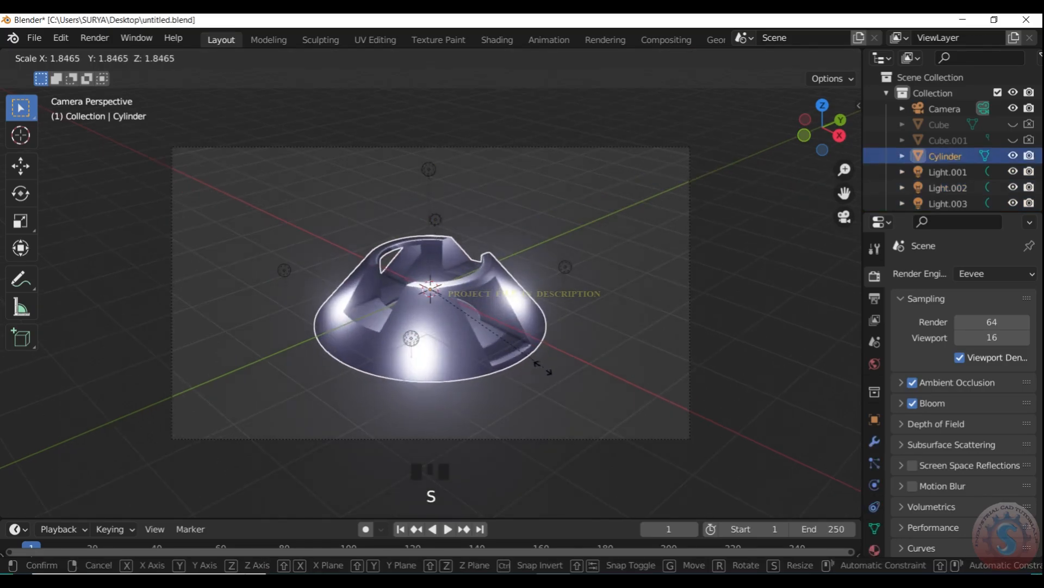
pyautogui.rightClick(548, 392)
# - Scale the cone together with all its surrounding lights up about 1.75 times
pyautogui.scroll(-2, 466, 375)
pyautogui.scroll(4, 523, 336)
pyautogui.scroll(-1, 347, 211)
pyautogui.click(429, 328)
pyautogui.press('s')
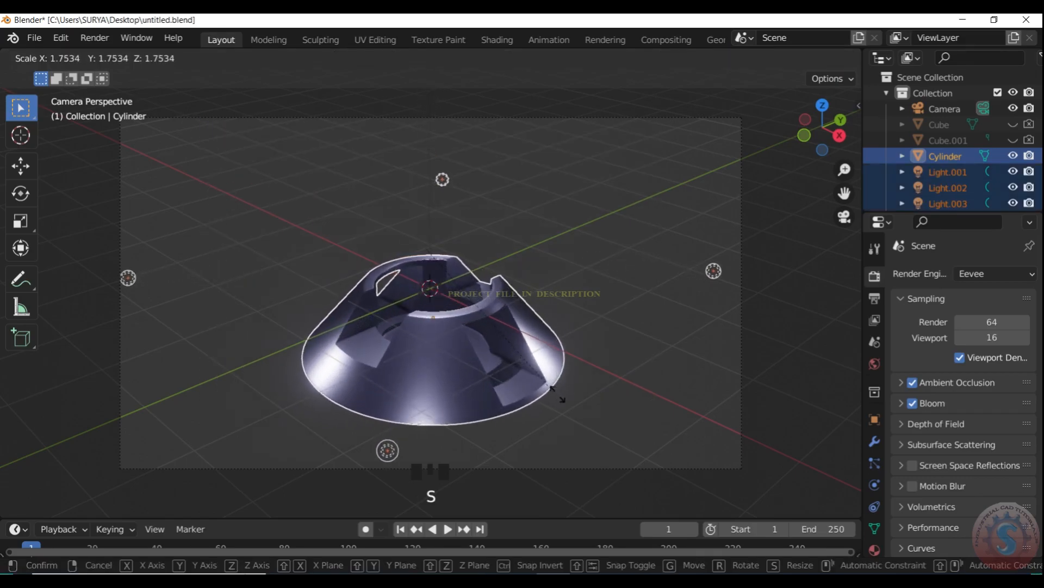
pyautogui.click(547, 367)
# - Move the cone and its lights about 0.86 m up along the Z axis
pyautogui.scroll(-1, 548, 366)
pyautogui.press('g')
pyautogui.press('z')
pyautogui.click(545, 327)
# - Scale the cone and its lights up slightly further within the camera frame and deselect them
pyautogui.scroll(1, 534, 332)
pyautogui.press('s')
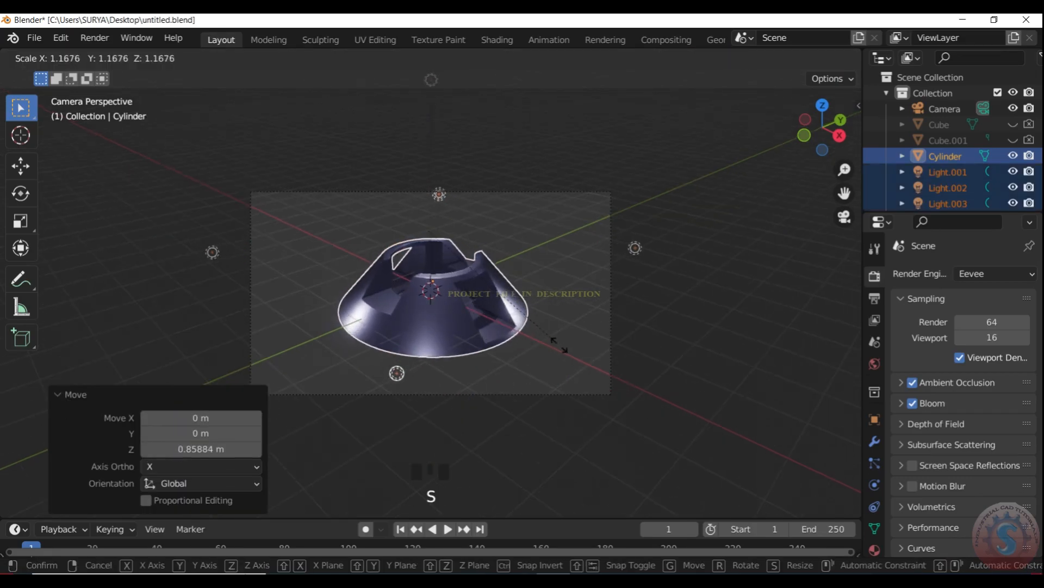
pyautogui.click(549, 341)
pyautogui.scroll(2, 549, 344)
pyautogui.scroll(3, 549, 344)
pyautogui.click(601, 325)
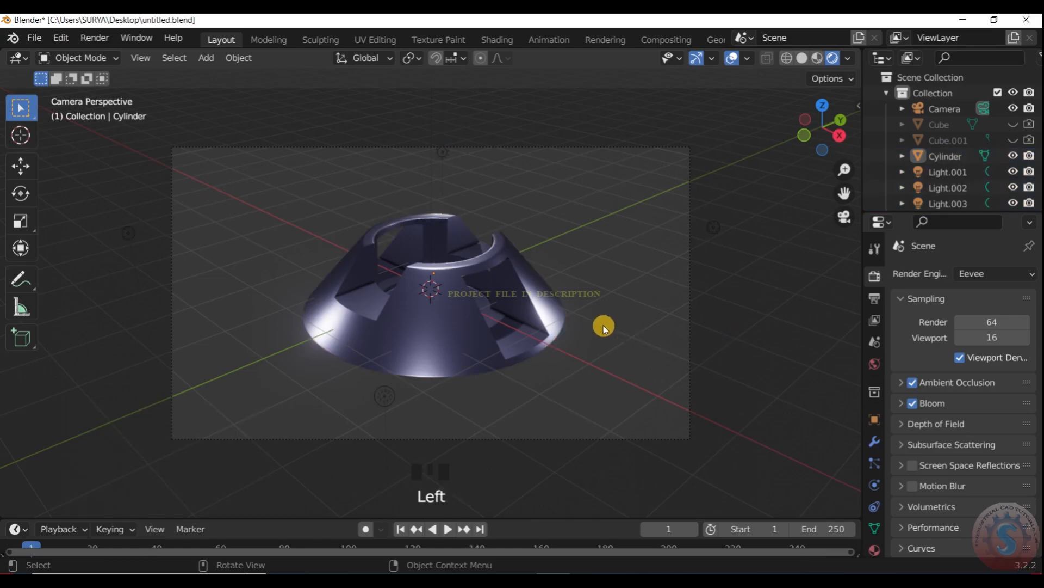
# - Try to duplicate one of the corner lights around the cone along the Y axis
pyautogui.click(544, 319)
pyautogui.scroll(-2, 544, 318)
pyautogui.click(219, 250)
pyautogui.scroll(1, 249, 277)
pyautogui.hotkey('shift', 'd')
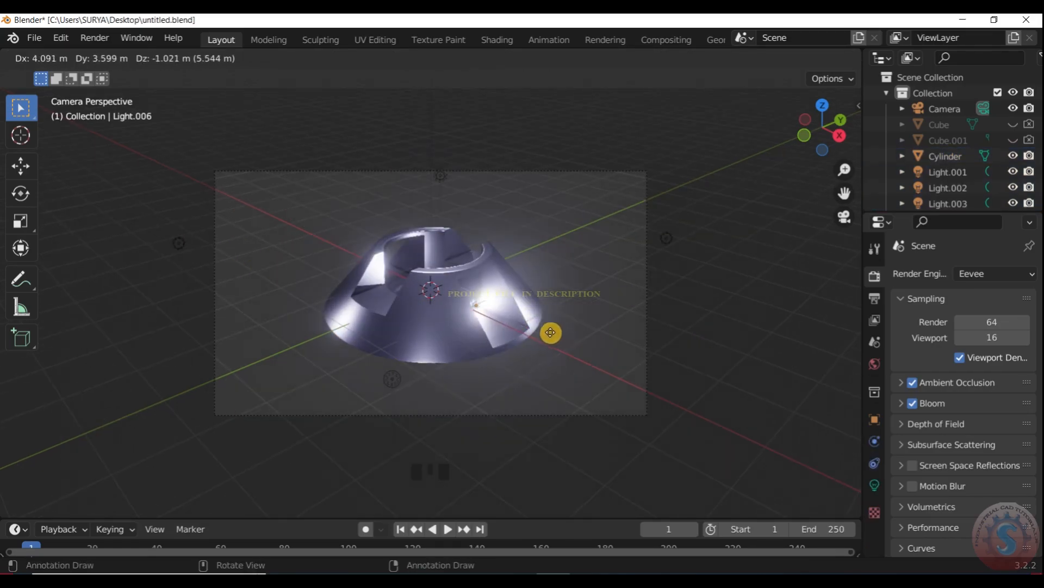
pyautogui.press('y')
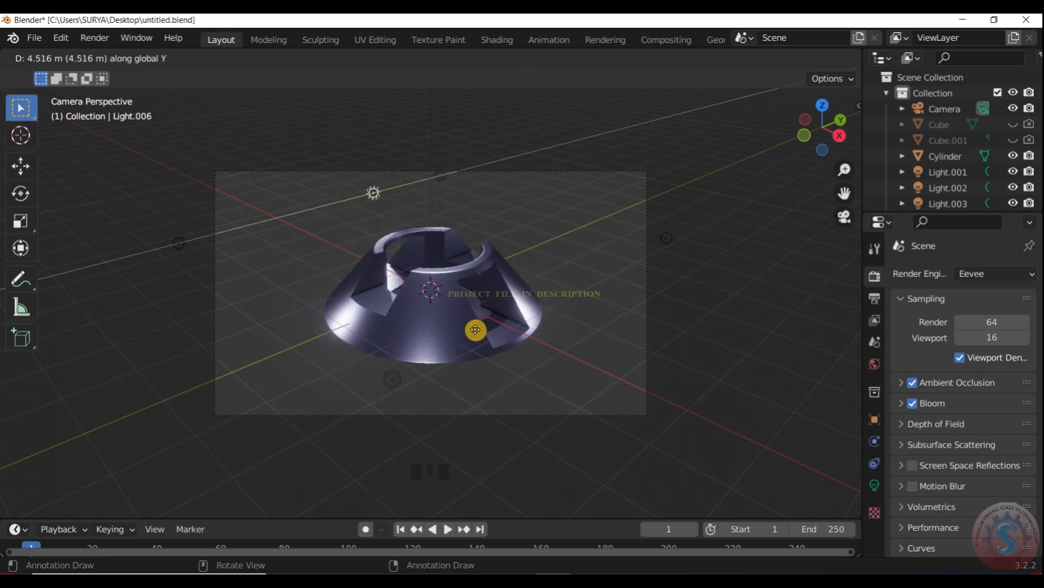
pyautogui.click(477, 329)
# - In the top view, duplicate the corner light on the +X, +Y side and place the copy about 3.37 m towards -Y
pyautogui.scroll(-3, 557, 317)
pyautogui.press('KP_7')
pyautogui.scroll(-4, 559, 317)
pyautogui.click(520, 236)
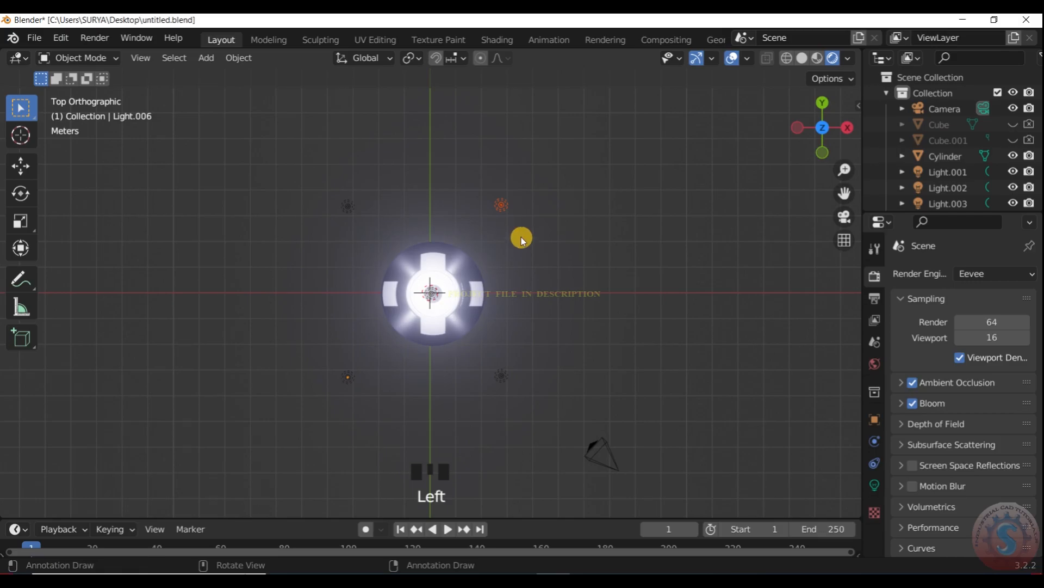
pyautogui.hotkey('shift', 'd')
pyautogui.click(522, 328)
# - Duplicate the new side light about 5.21 m towards -X across the cone and check the lighting through the camera
pyautogui.hotkey('shift', 'd')
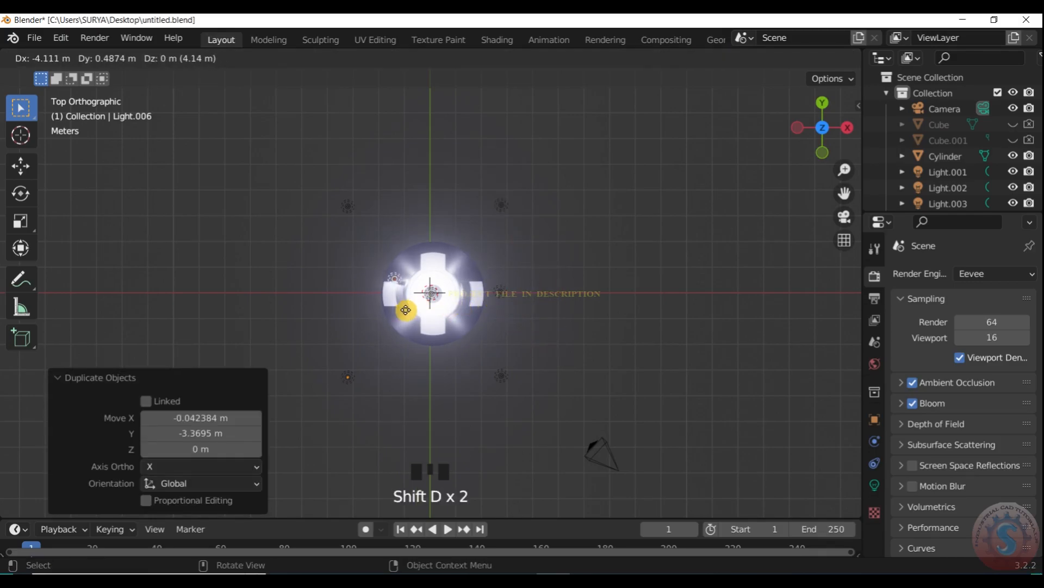
pyautogui.click(390, 321)
pyautogui.press('KP_0')
pyautogui.scroll(4, 488, 259)
pyautogui.scroll(-3, 500, 260)
pyautogui.scroll(4, 499, 260)
pyautogui.scroll(-2, 514, 262)
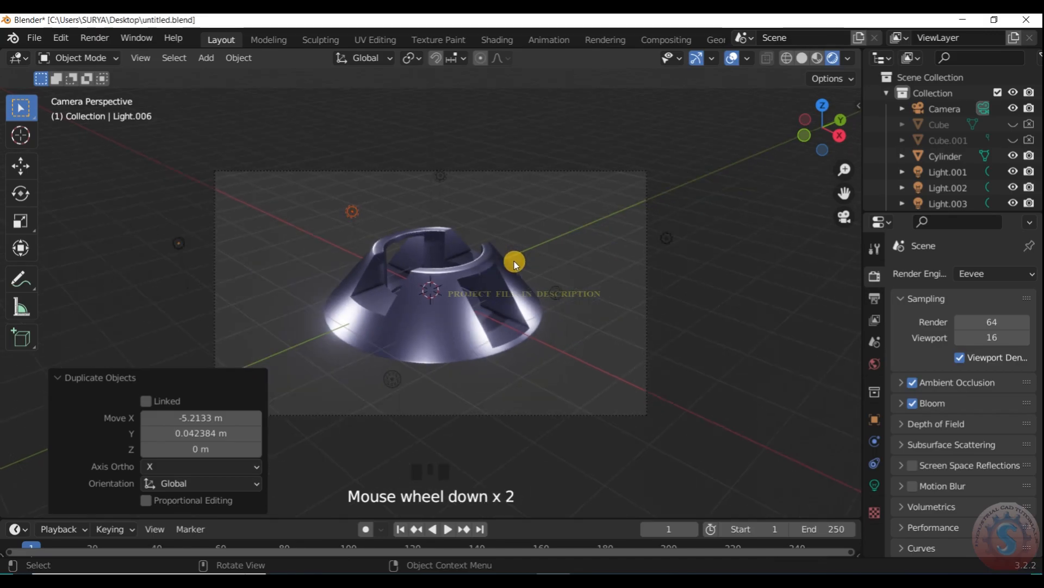
# - Duplicate the two opposite side lights and rotate the copies about 90° around the cone in the top view
pyautogui.press('KP_7')
pyautogui.keyDown('shift'); pyautogui.click(477, 293); pyautogui.keyUp('shift')
pyautogui.scroll(1, 480, 292)
pyautogui.hotkey('shift', 'd')
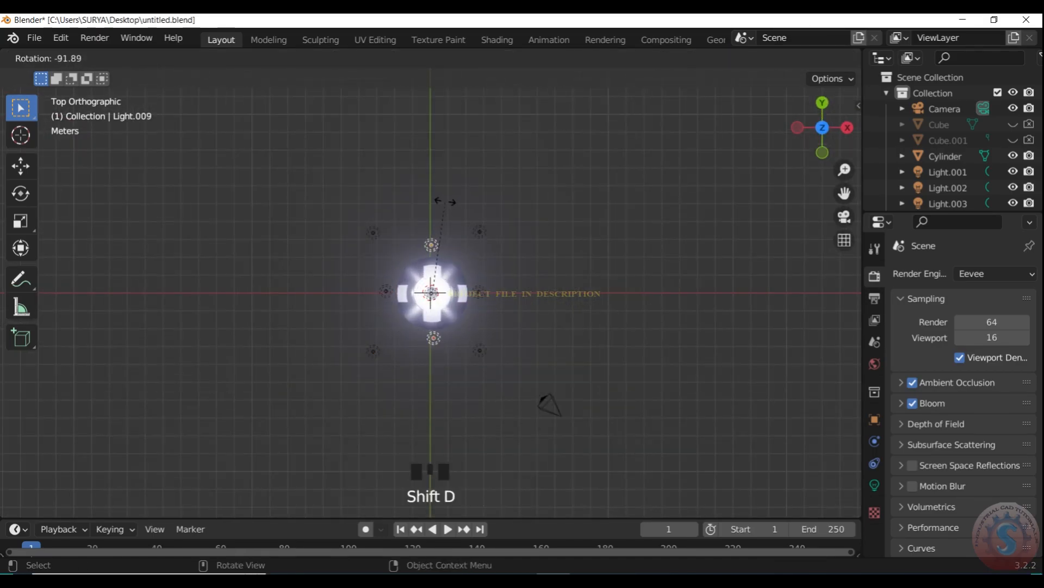
pyautogui.click(582, 221)
pyautogui.press('KP_0')
pyautogui.scroll(4, 585, 223)
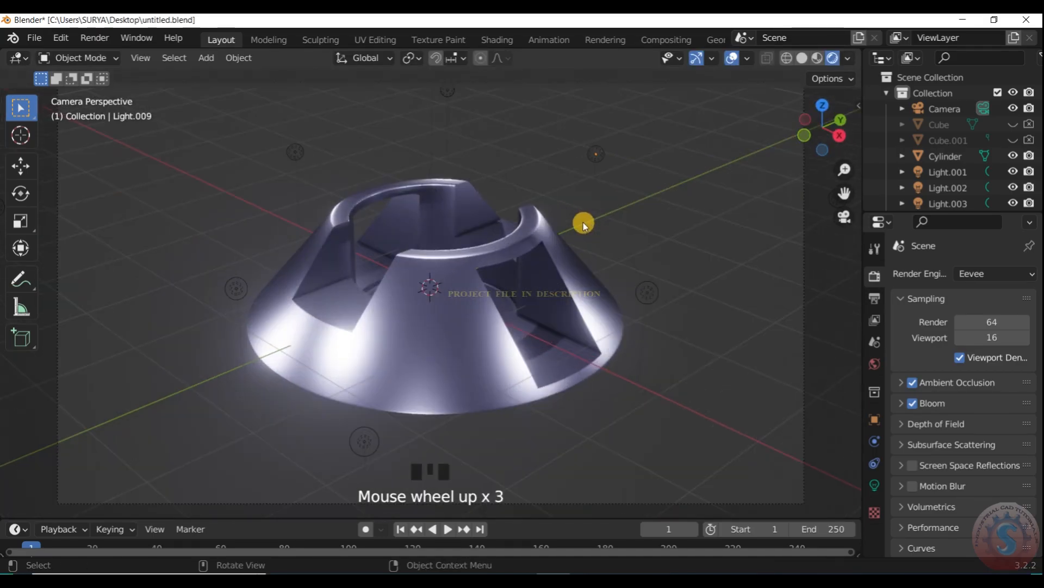
# - Hide the viewport overlays to preview the lit cone cleanly in the camera view
pyautogui.scroll(-1, 587, 226)
pyautogui.scroll(1, 597, 234)
pyautogui.scroll(-2, 599, 235)
pyautogui.scroll(1, 604, 232)
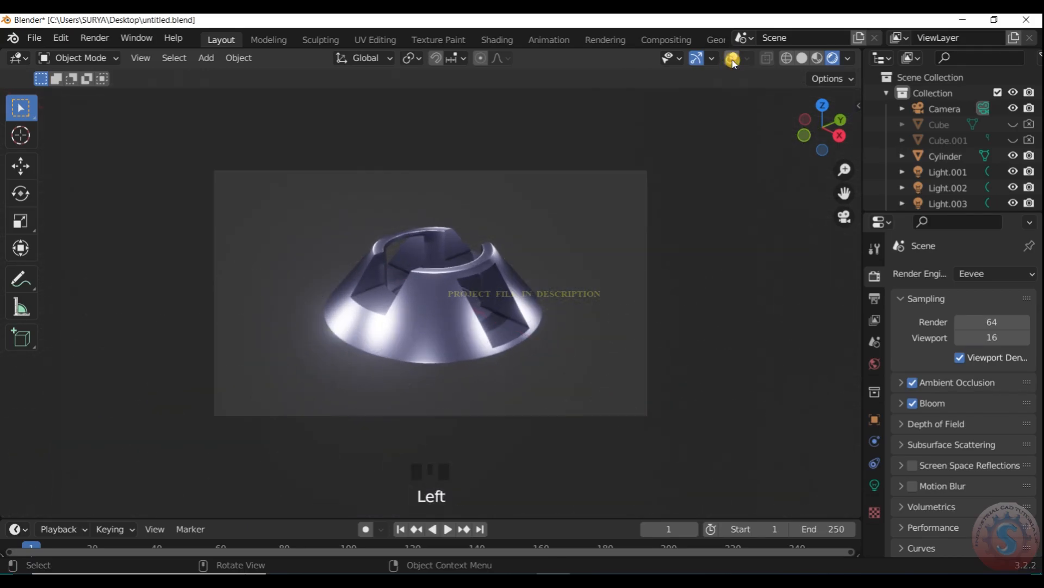
pyautogui.scroll(3, 397, 307)
pyautogui.scroll(-3, 413, 304)
pyautogui.scroll(1, 417, 303)
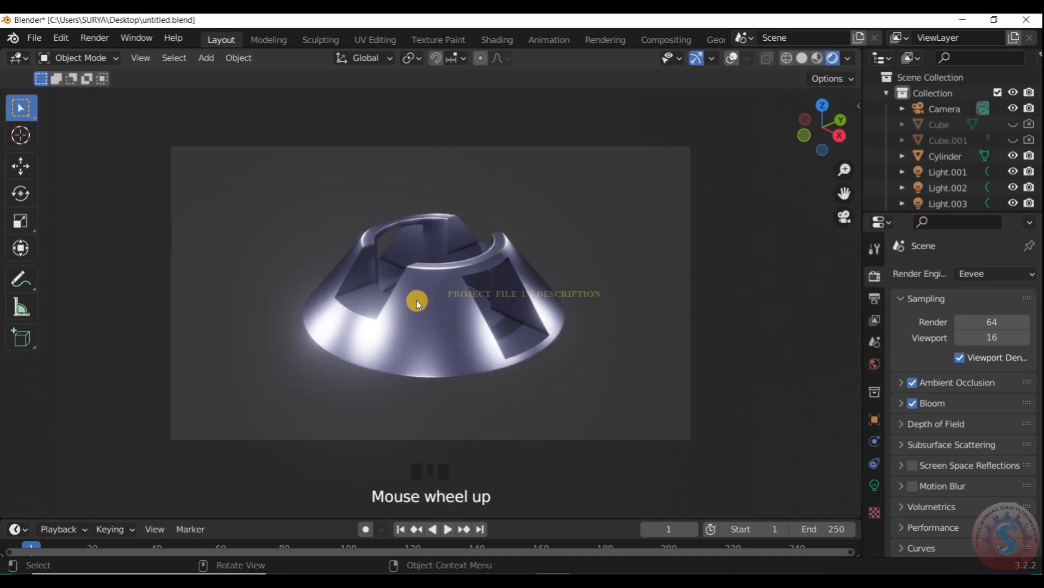
# - Examine the highlights, slots and shading of the cone up close and at full frame
pyautogui.scroll(2, 413, 302)
pyautogui.scroll(-1, 463, 331)
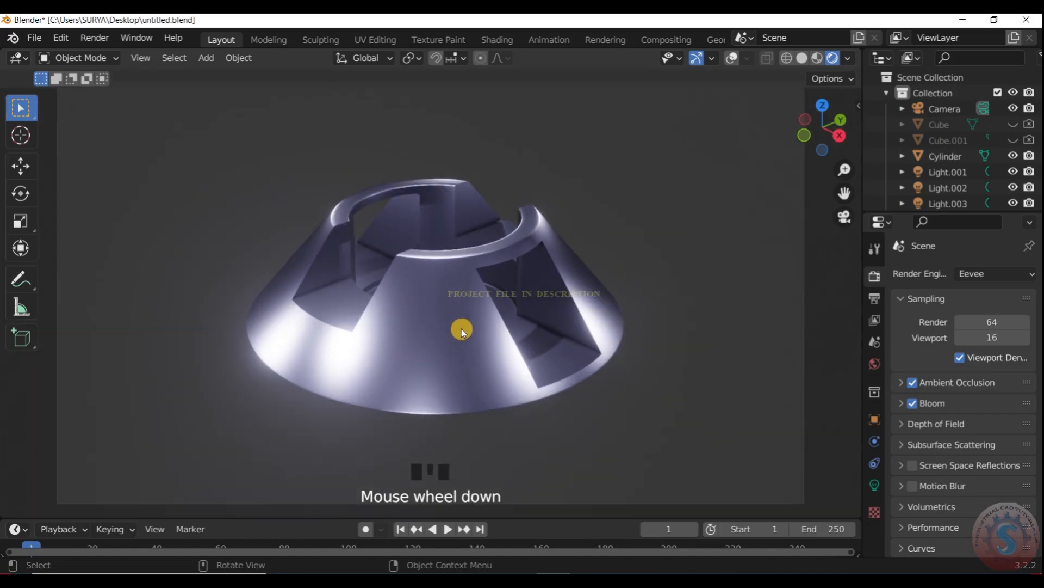
pyautogui.scroll(1, 459, 324)
pyautogui.scroll(3, 459, 324)
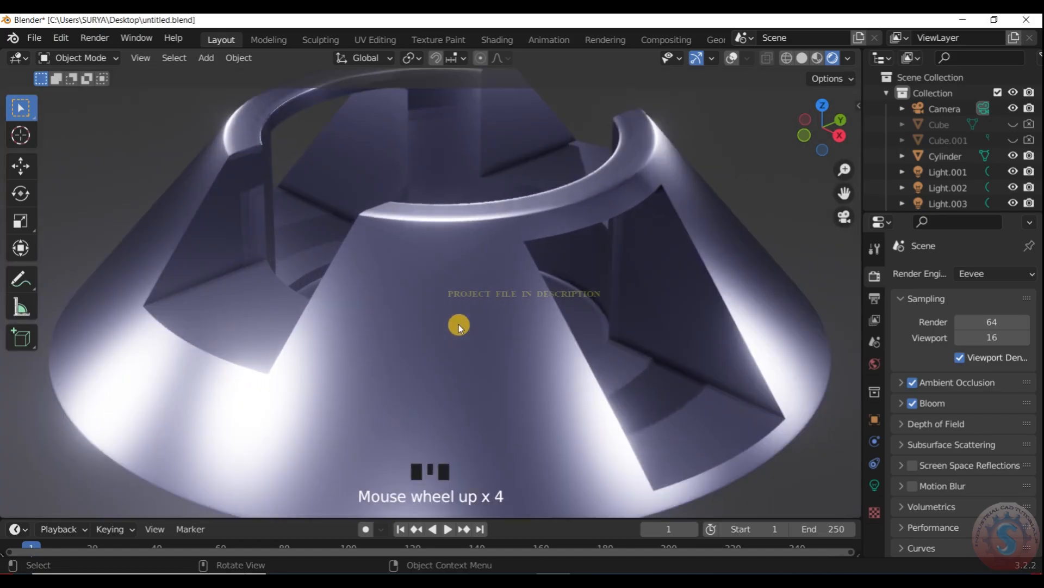
pyautogui.scroll(-7, 459, 325)
pyautogui.scroll(2, 449, 266)
pyautogui.scroll(-2, 447, 265)
pyautogui.scroll(3, 447, 265)
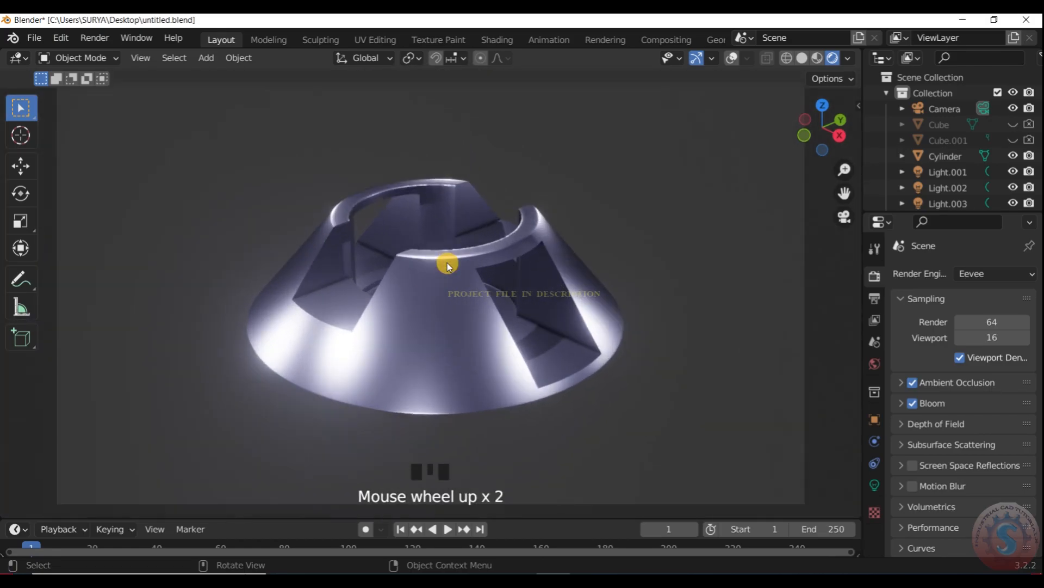
pyautogui.scroll(-1, 457, 218)
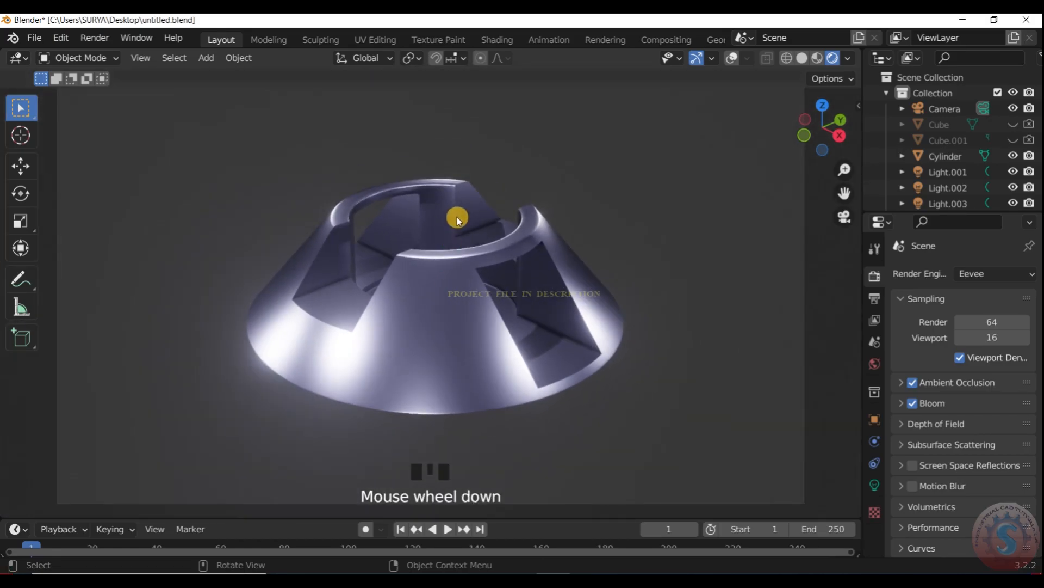
pyautogui.scroll(1, 457, 221)
pyautogui.scroll(-4, 455, 224)
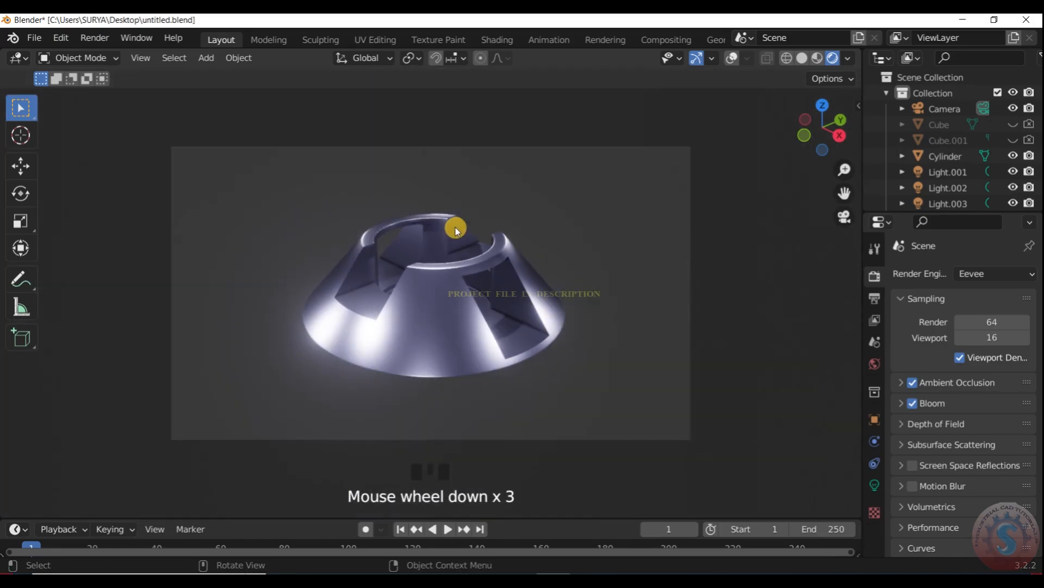
pyautogui.scroll(2, 449, 264)
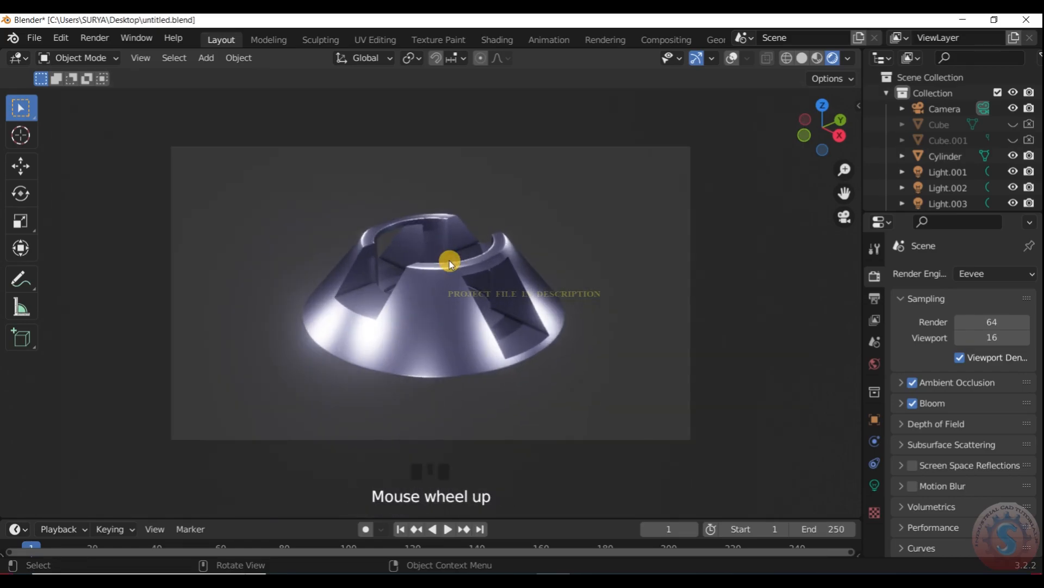
pyautogui.scroll(1, 449, 260)
pyautogui.scroll(-3, 449, 260)
pyautogui.scroll(4, 449, 260)
pyautogui.scroll(-3, 446, 256)
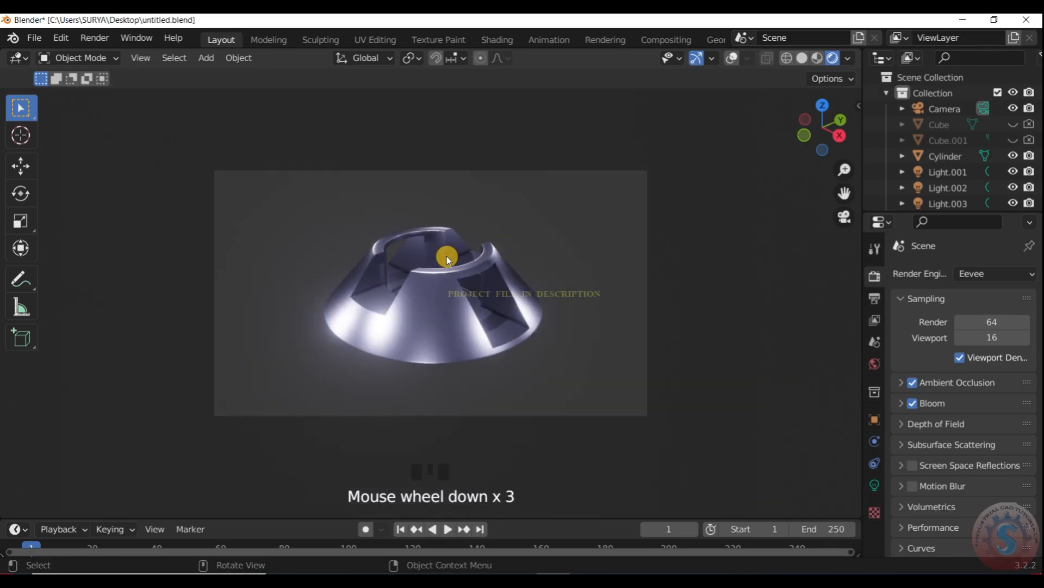
pyautogui.scroll(2, 446, 256)
pyautogui.scroll(-1, 443, 253)
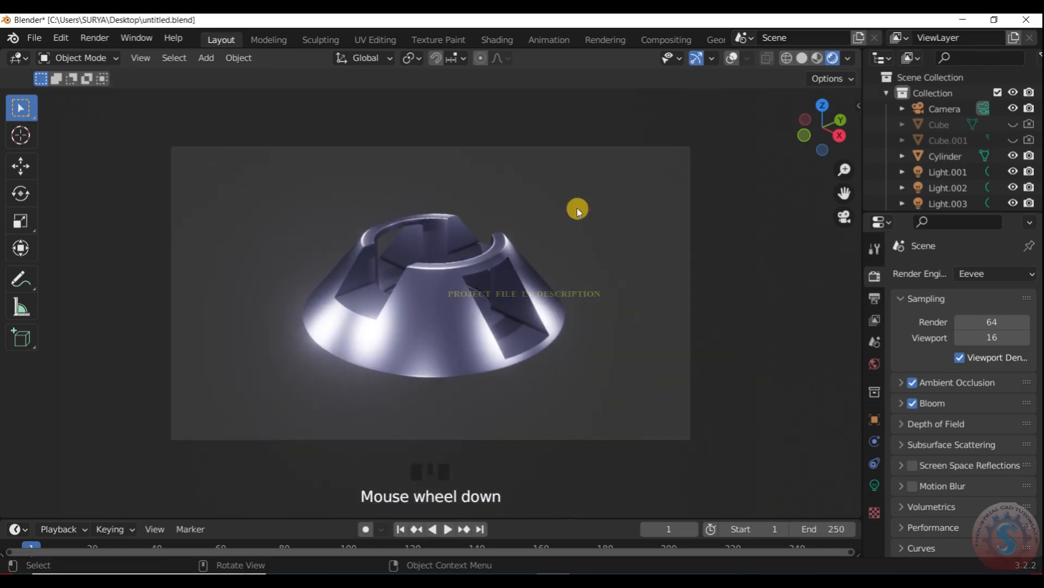
# - Compare the rendered viewport with Scene World and Scene Lights switched off and back on
pyautogui.doubleClick(878, 281)
pyautogui.scroll(-1, 728, 241)
pyautogui.scroll(1, 728, 241)
pyautogui.click(848, 58)
pyautogui.click(784, 152)
pyautogui.click(785, 152)
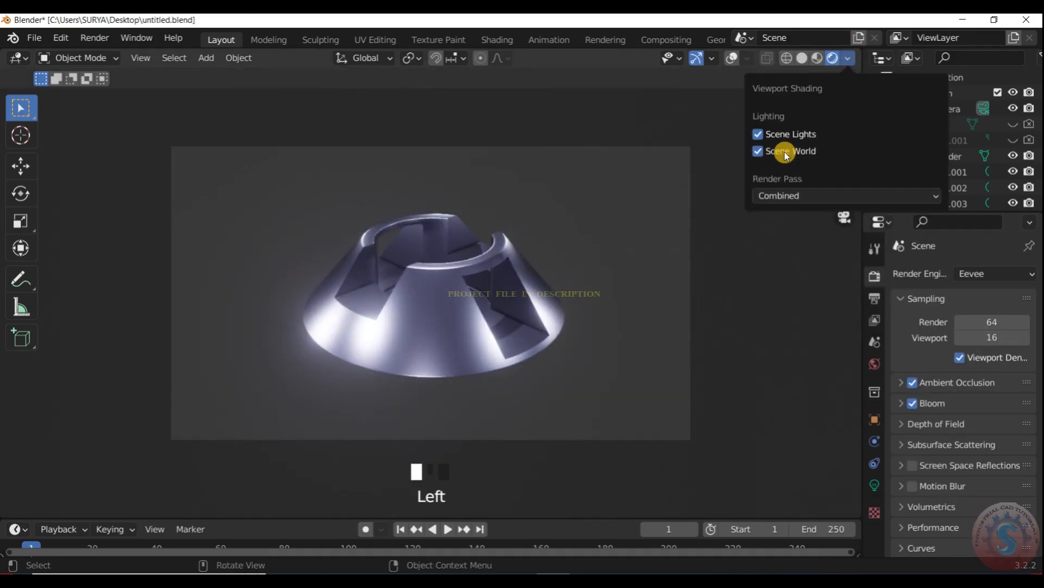
pyautogui.click(784, 152)
pyautogui.click(777, 135)
pyautogui.click(777, 135)
pyautogui.click(776, 135)
pyautogui.click(777, 134)
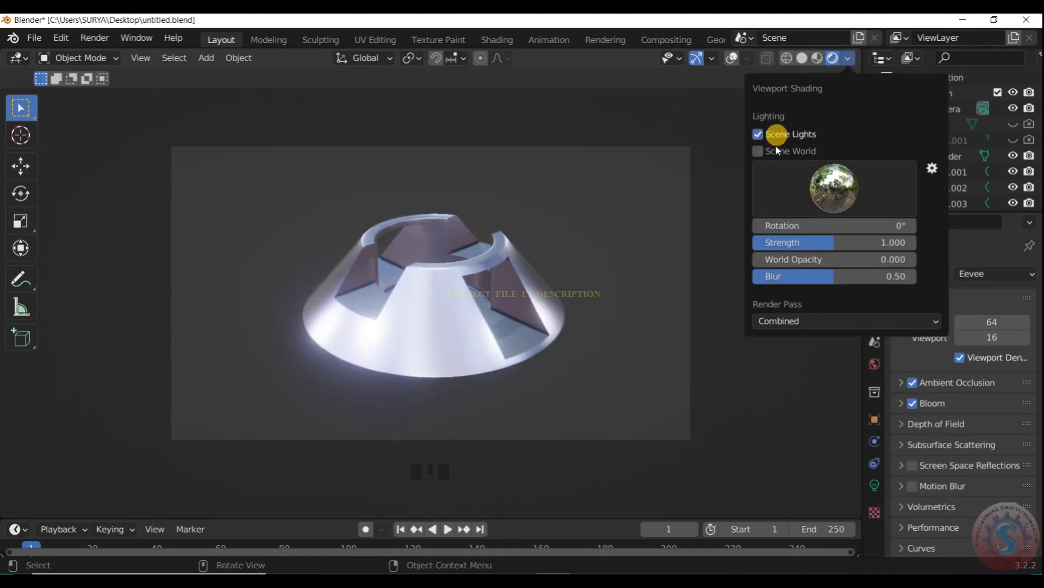
pyautogui.click(778, 151)
pyautogui.click(775, 134)
pyautogui.click(775, 134)
pyautogui.click(779, 152)
pyautogui.click(779, 151)
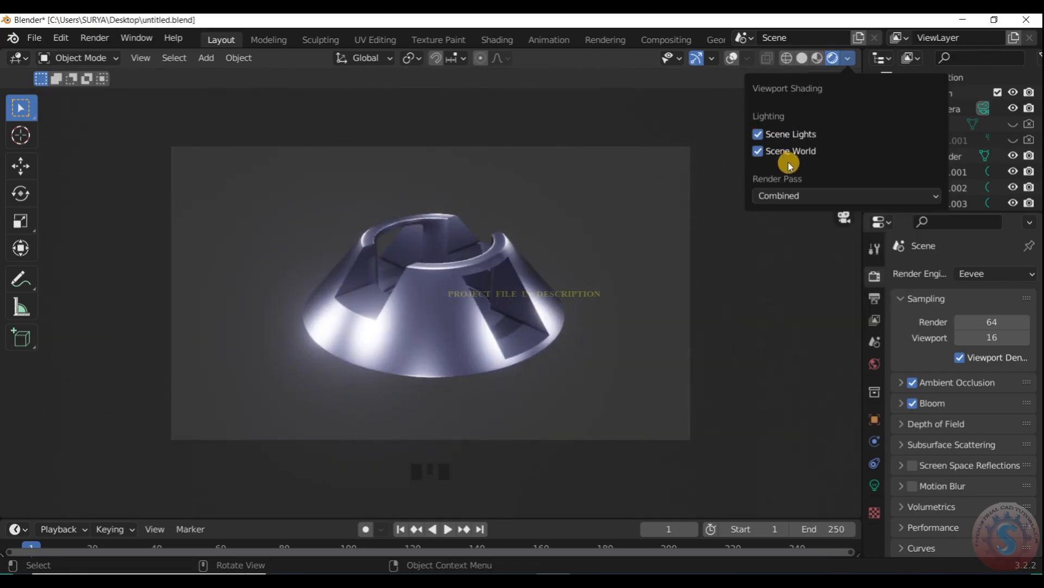
# - Turn off Scene World, compare the forest and interior environments, and choose the dark studio environment for the viewport lighting
pyautogui.click(783, 153)
pyautogui.click(816, 195)
pyautogui.click(652, 257)
pyautogui.click(834, 200)
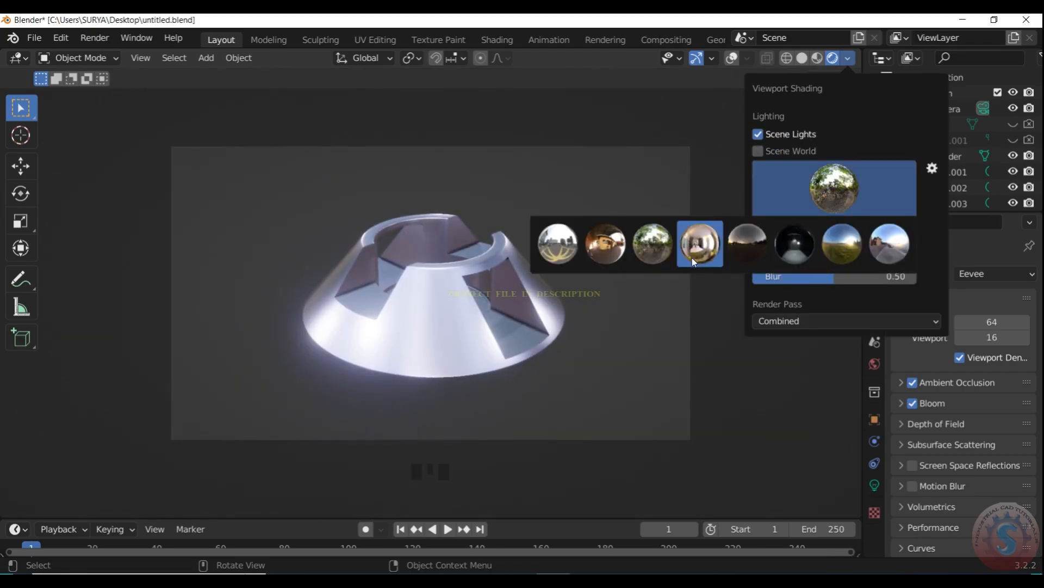
pyautogui.click(694, 255)
pyautogui.click(858, 194)
pyautogui.click(795, 257)
# - Try the open-field, city, courtyard and forest environments as viewport lighting for the cone
pyautogui.click(842, 204)
pyautogui.click(839, 191)
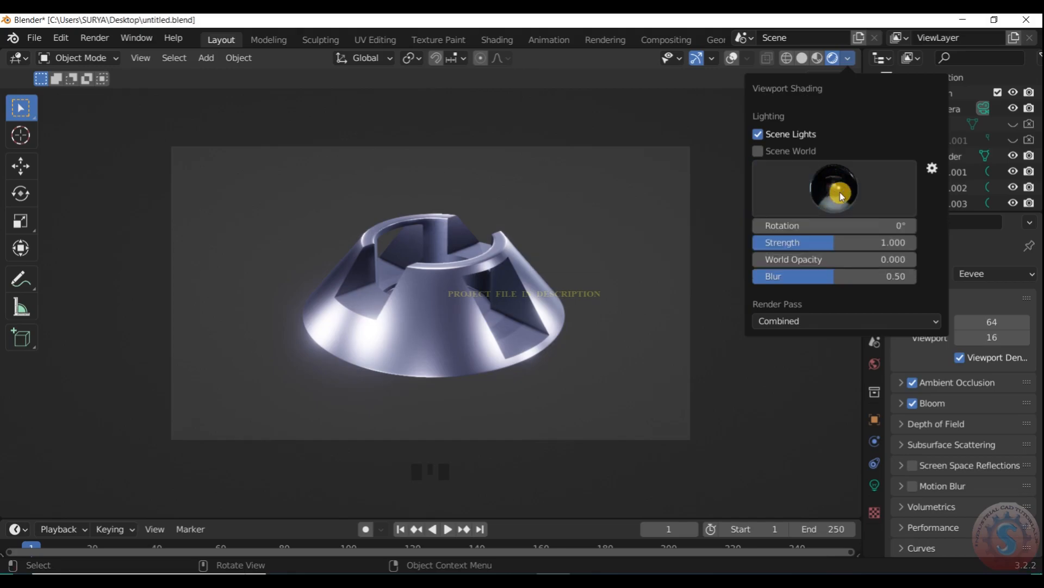
pyautogui.click(839, 194)
pyautogui.click(840, 251)
pyautogui.click(829, 201)
pyautogui.click(570, 251)
pyautogui.click(849, 205)
pyautogui.click(617, 250)
pyautogui.click(843, 203)
pyautogui.click(647, 251)
pyautogui.click(834, 188)
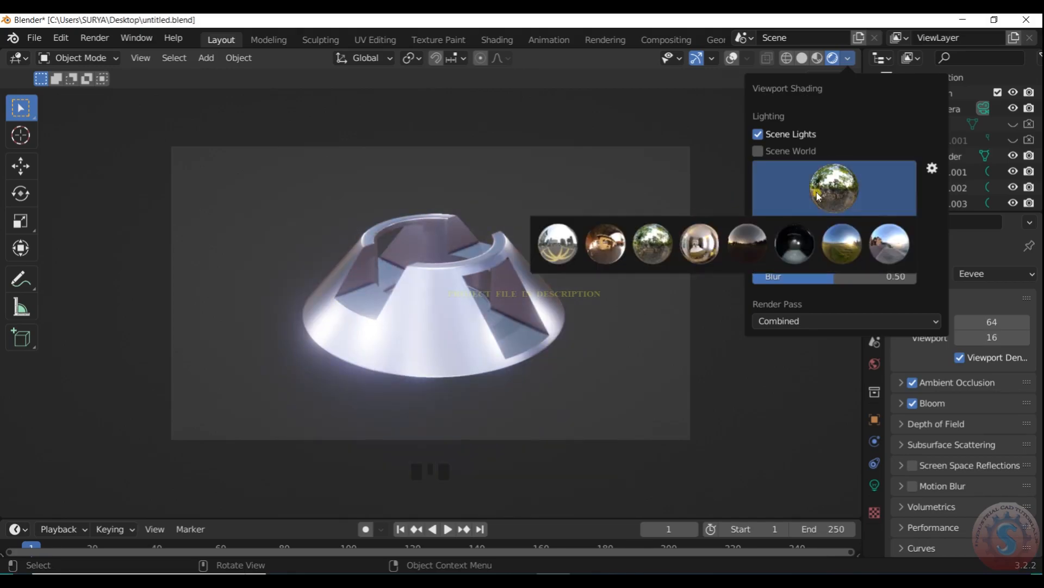
# - Toggle Scene World for comparison, leave it off, and set the dark studio environment as viewport lighting
pyautogui.click(757, 152)
pyautogui.click(785, 153)
pyautogui.click(834, 187)
pyautogui.click(802, 239)
pyautogui.scroll(-3, 694, 356)
pyautogui.scroll(6, 440, 261)
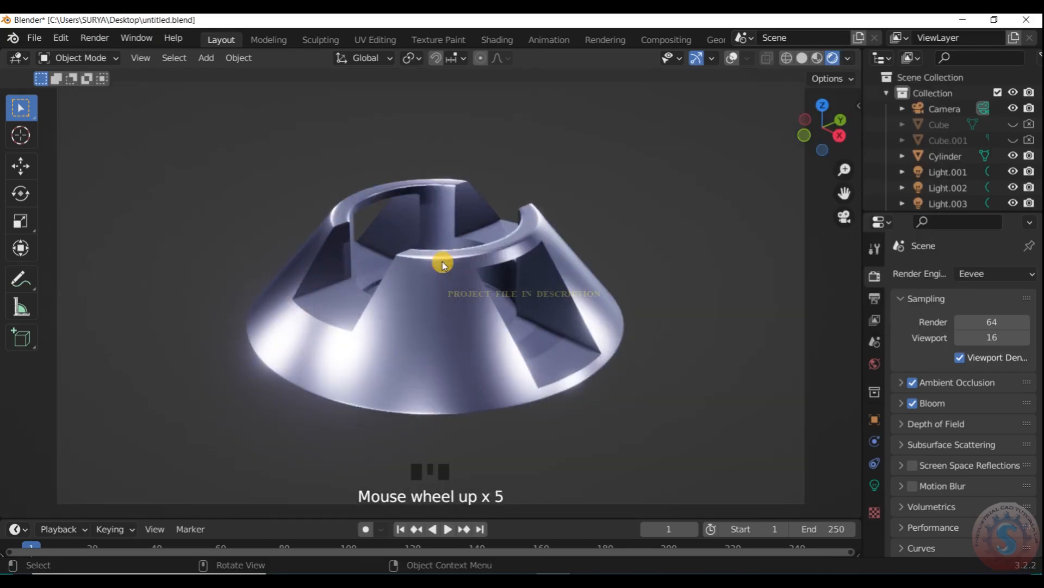
pyautogui.scroll(-5, 452, 280)
pyautogui.click(454, 310)
pyautogui.scroll(1, 455, 311)
pyautogui.press('s')
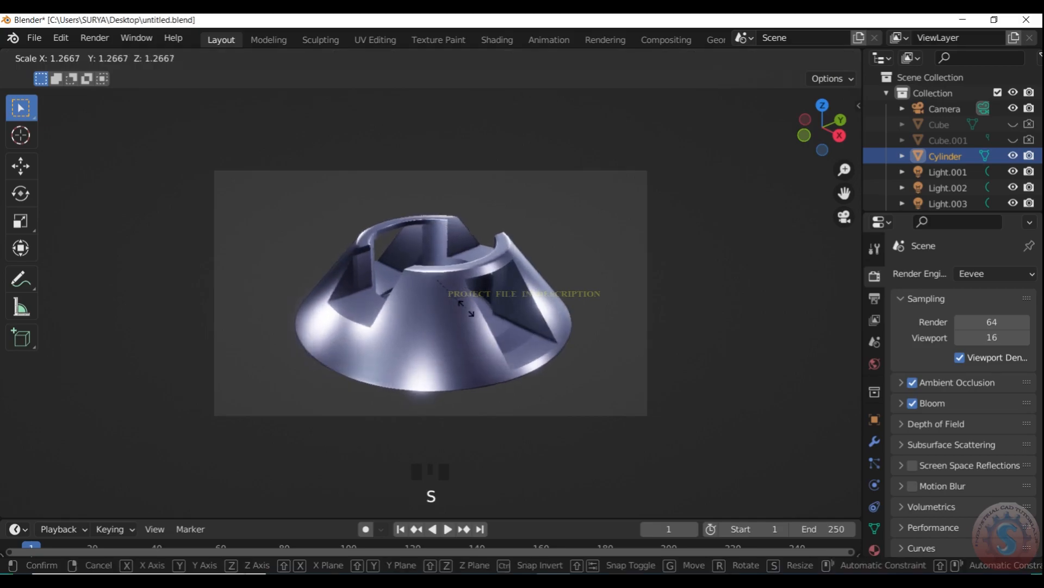
pyautogui.rightClick(460, 301)
pyautogui.scroll(2, 463, 312)
pyautogui.scroll(-2, 452, 322)
pyautogui.scroll(1, 441, 331)
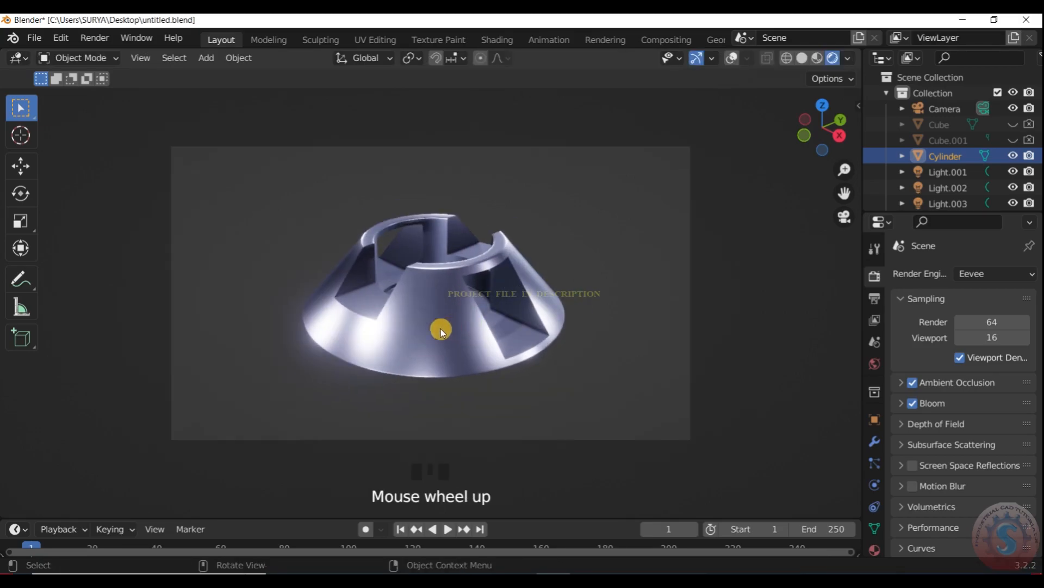
# - Toggle Scene World repeatedly to compare the cone's viewport lighting, and leave Scene World enabled
pyautogui.click(848, 58)
pyautogui.click(758, 152)
pyautogui.click(757, 151)
pyautogui.click(758, 151)
pyautogui.click(758, 151)
pyautogui.click(758, 151)
pyautogui.click(758, 152)
pyautogui.click(758, 151)
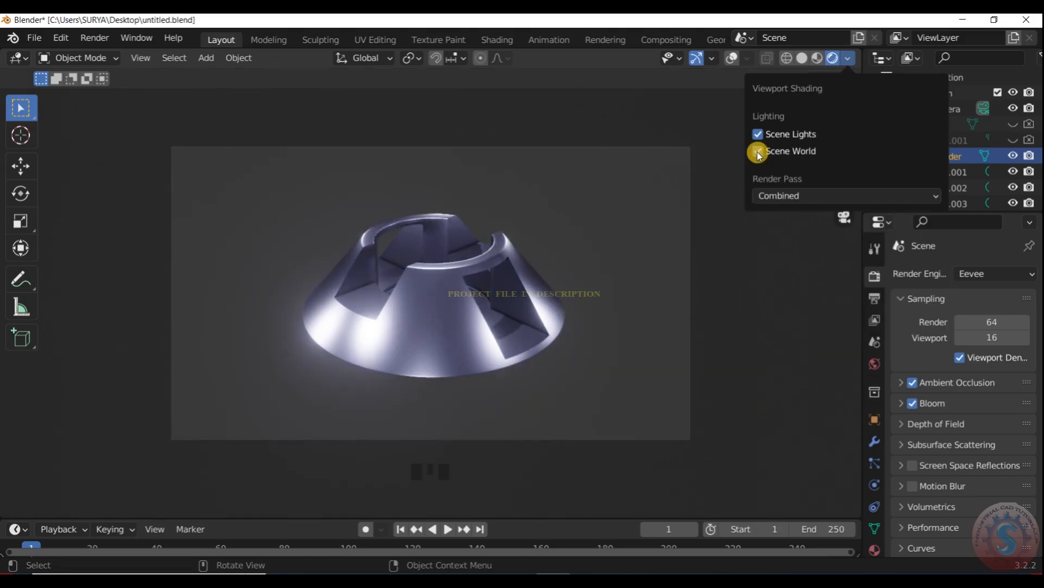
pyautogui.click(758, 151)
pyautogui.click(758, 151)
pyautogui.click(758, 151)
pyautogui.click(758, 152)
pyautogui.click(758, 151)
pyautogui.click(758, 151)
pyautogui.click(757, 152)
pyautogui.click(758, 151)
pyautogui.click(758, 152)
pyautogui.click(758, 151)
pyautogui.click(757, 151)
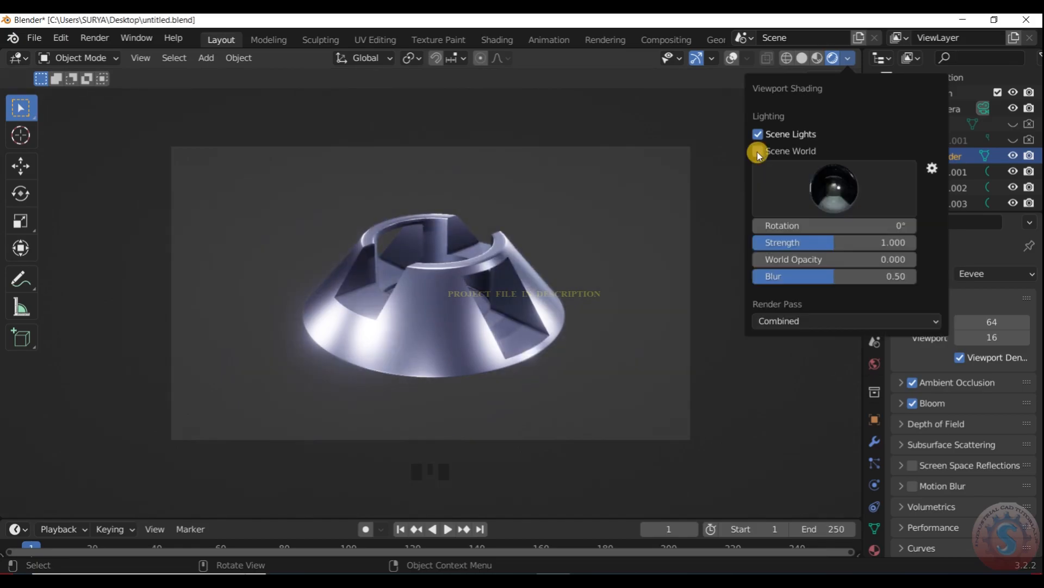
pyautogui.click(758, 151)
# - Examine the cone's rendered surface, slots and highlights in the camera view, both full-screen and in the normal layout
pyautogui.scroll(2, 417, 303)
pyautogui.scroll(-2, 403, 304)
pyautogui.hotkey('ctrl', 'alt', 'space')
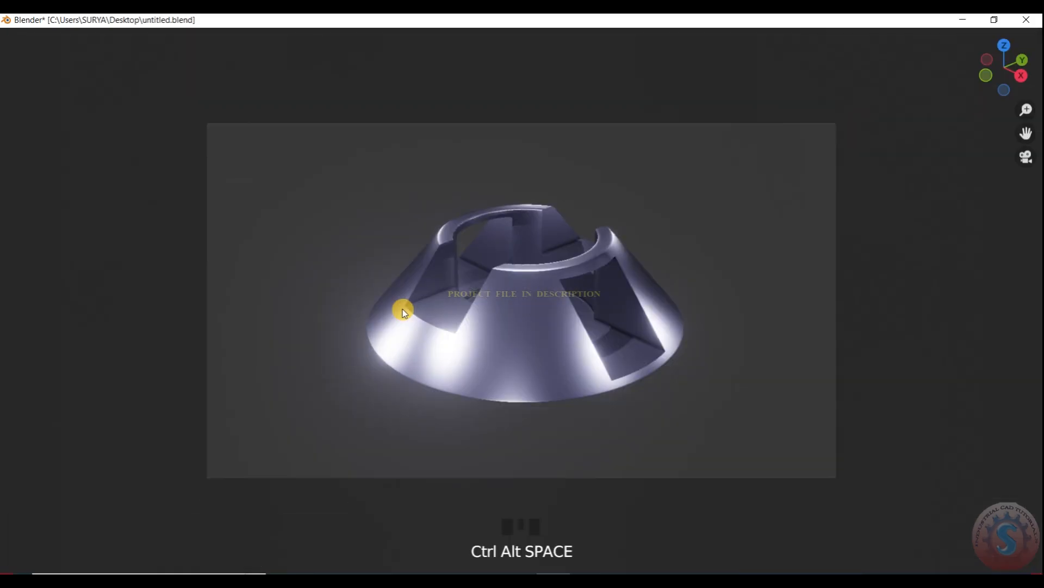
pyautogui.scroll(3, 609, 280)
pyautogui.hotkey('ctrl', 'alt', 'space')
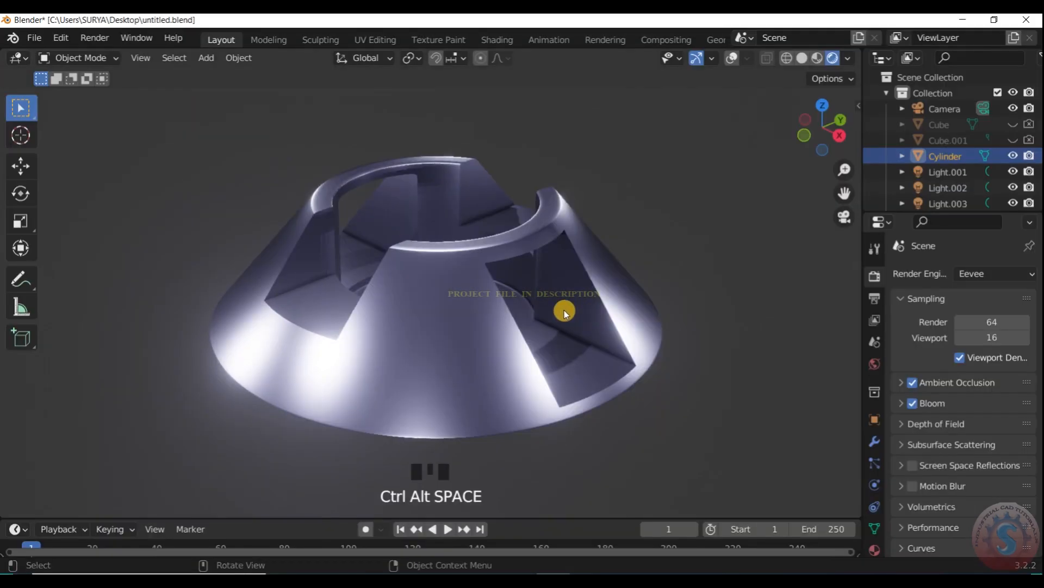
pyautogui.scroll(-8, 291, 285)
pyautogui.scroll(6, 426, 345)
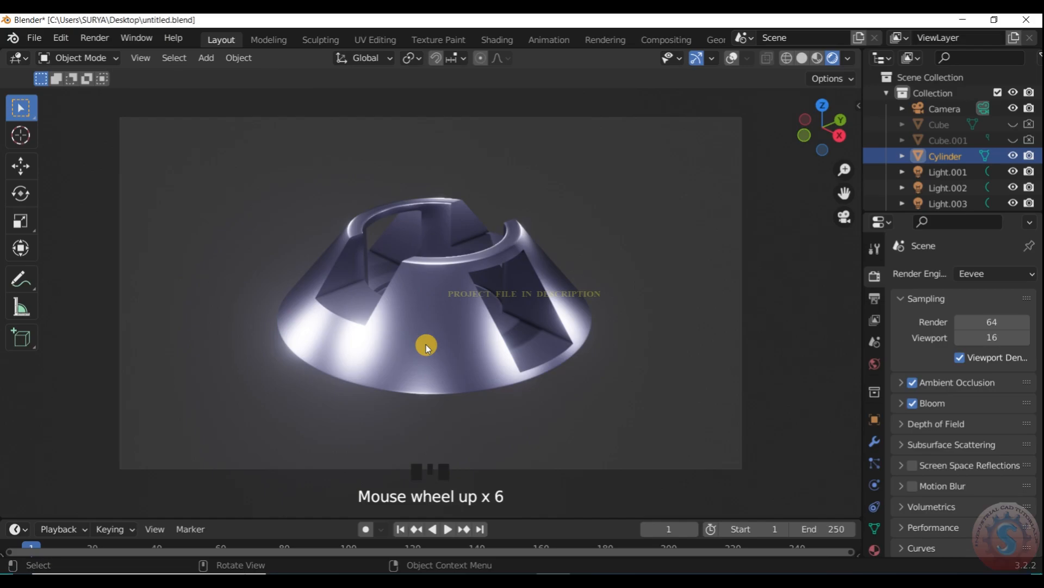
pyautogui.scroll(-3, 464, 278)
pyautogui.scroll(5, 342, 226)
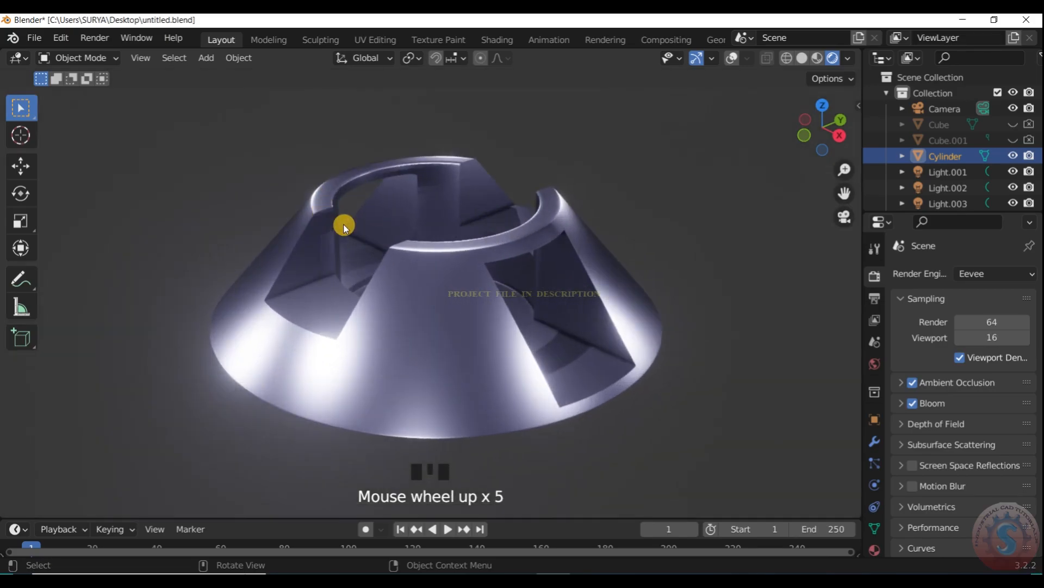